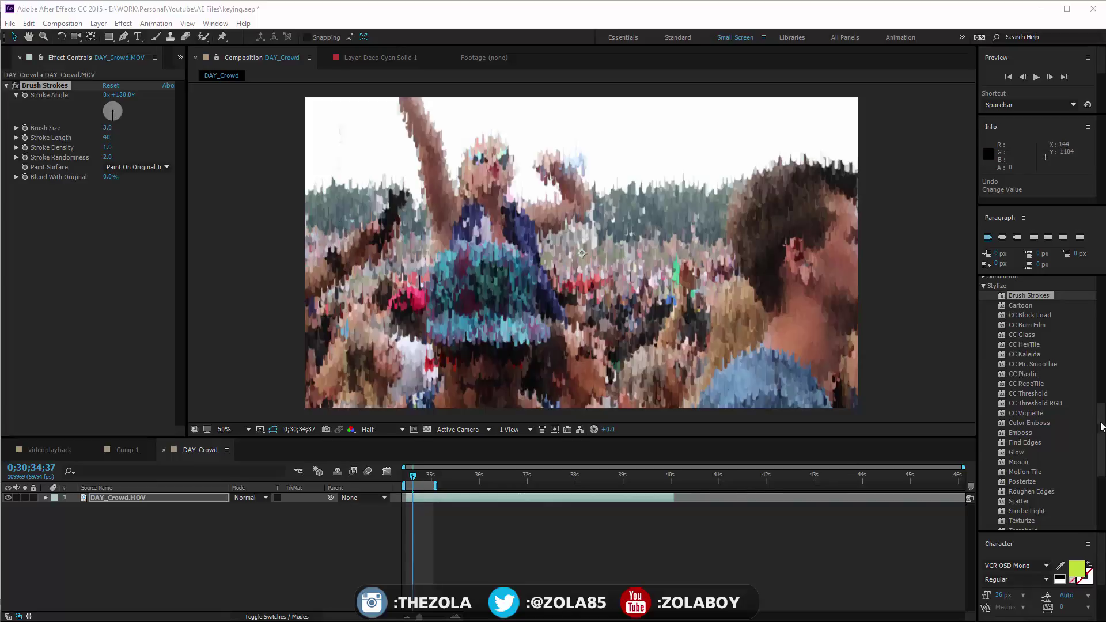
- Play the DAY_Crowd clip with the Brush Strokes effect temporarily turned off to compare the original footage
scroll(1098, 420, "up", 1)
left_click(163, 540)
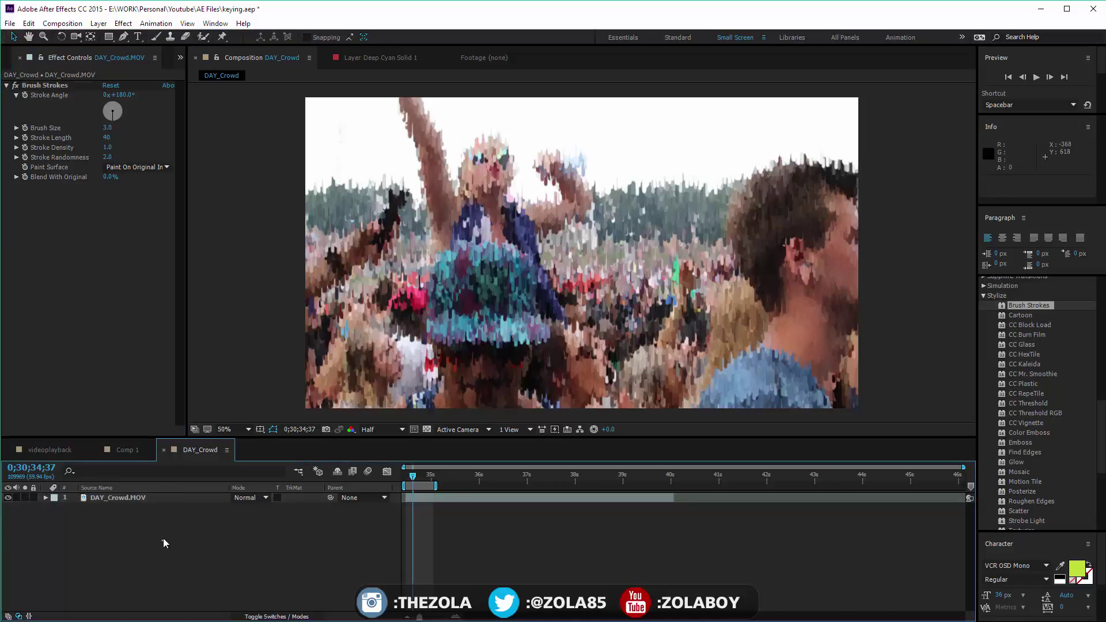
left_click(135, 247)
left_click(56, 85)
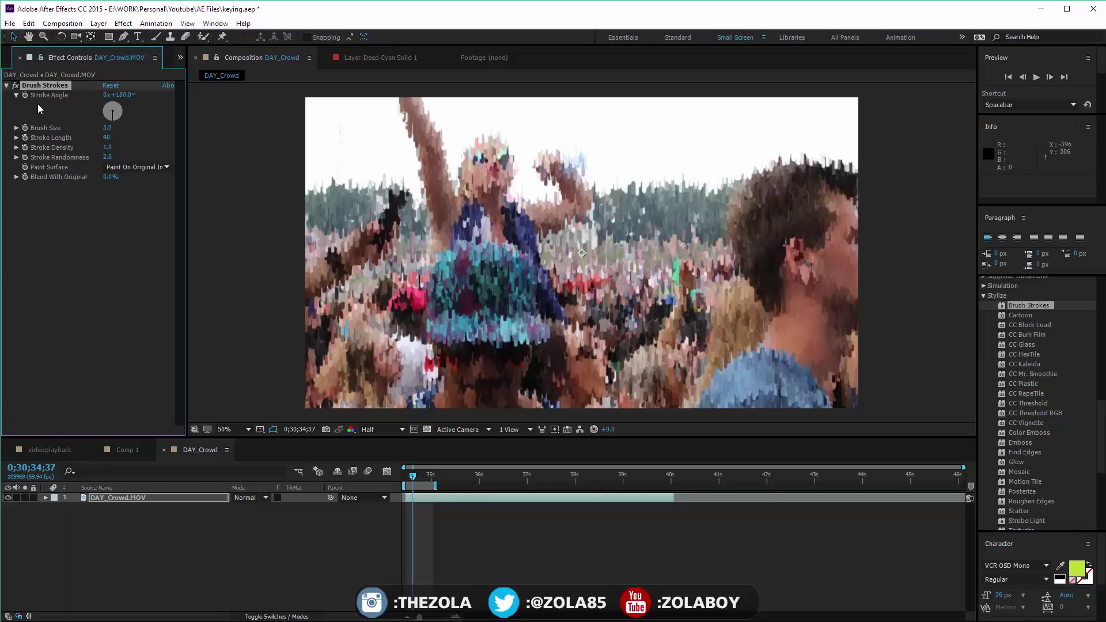
left_click(15, 85)
left_click(490, 476)
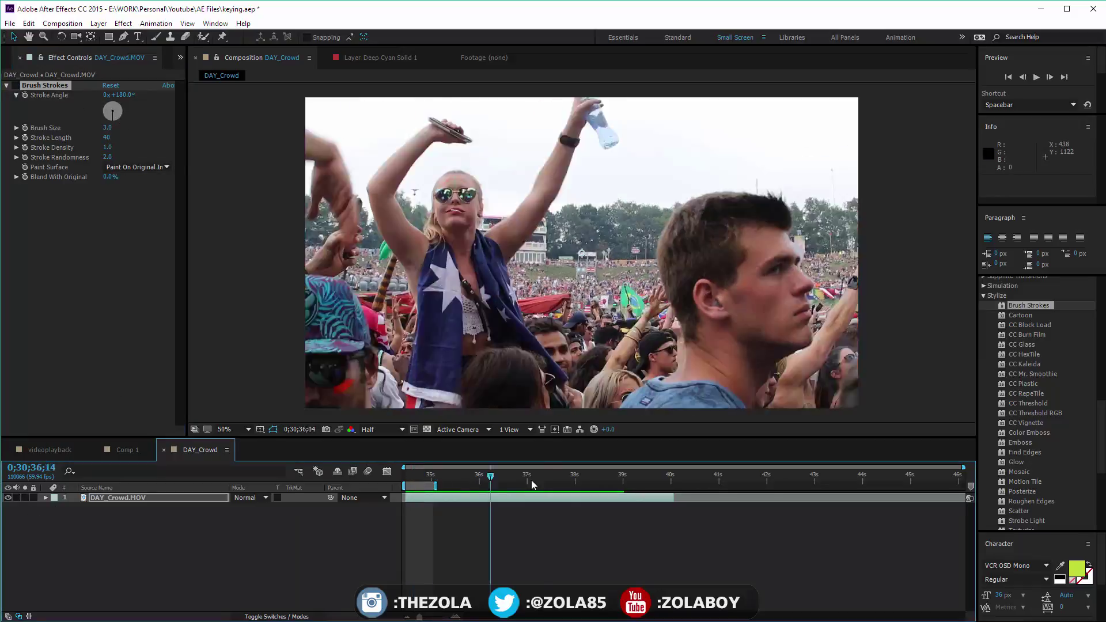
key("space")
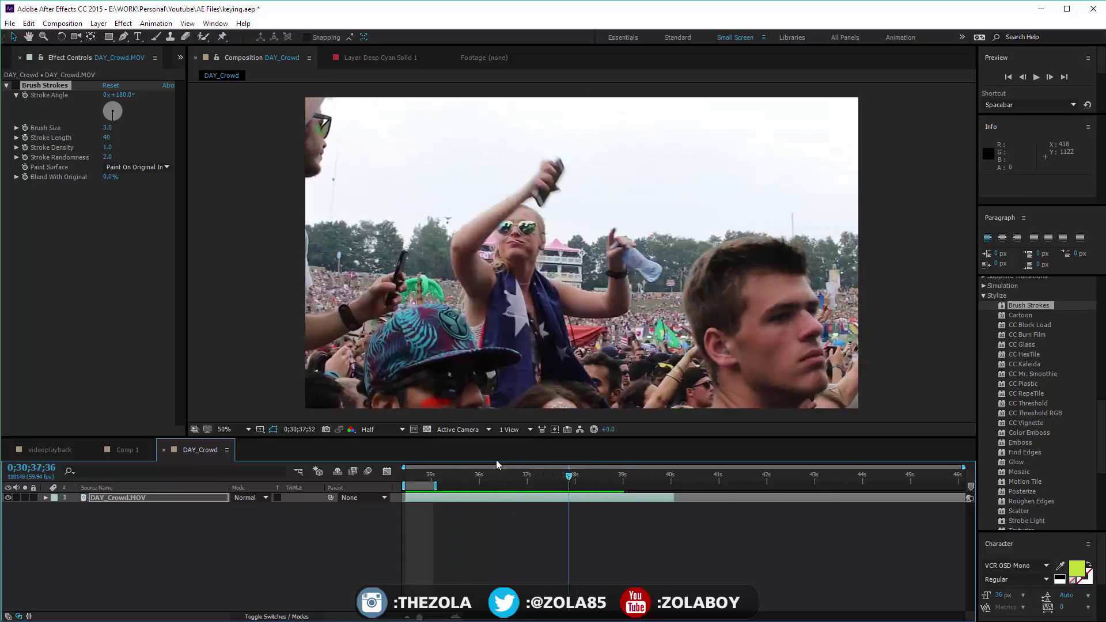
key("space")
left_click(15, 85)
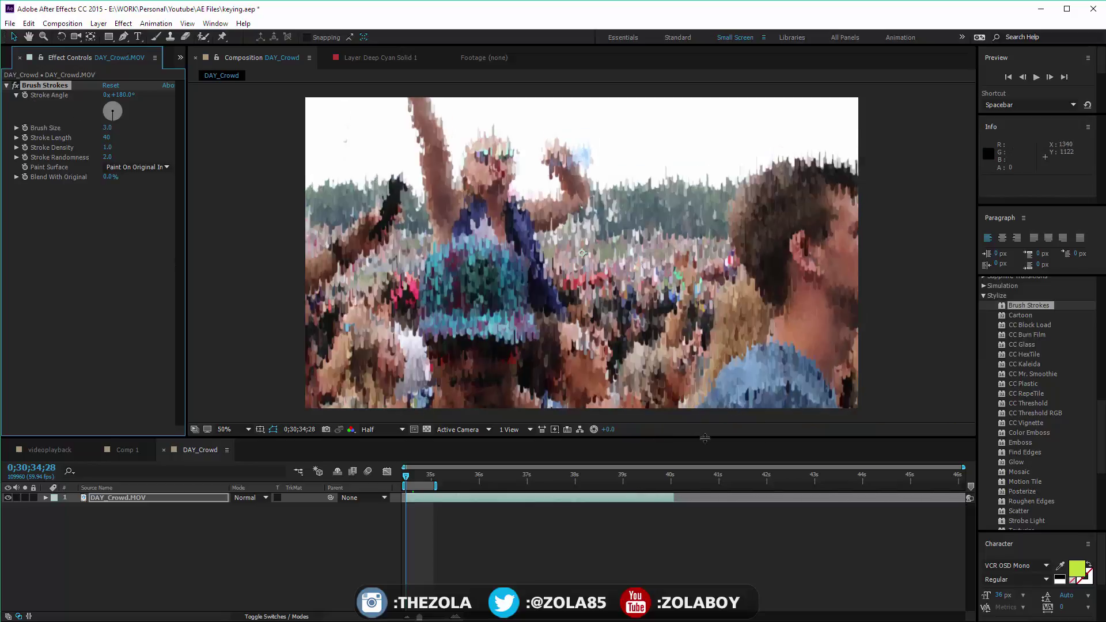
- Try Brush Strokes with a stroke angle of 0°, a brush size of 0.4 and a stroke length of 0
left_click_drag(122, 117, 154, 132)
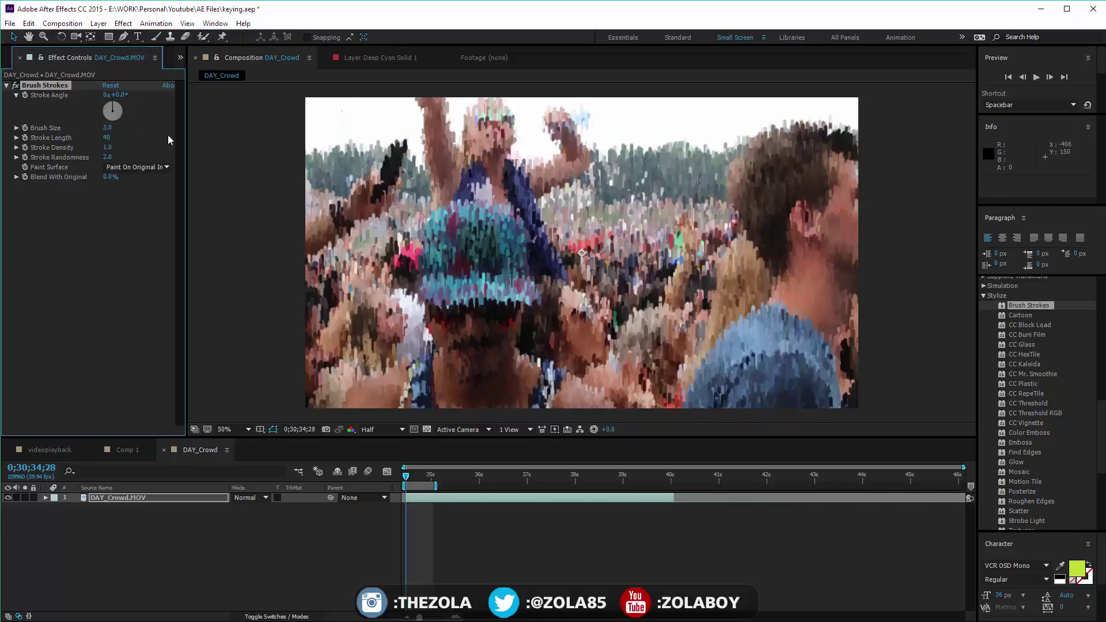
left_click_drag(107, 127, 62, 278)
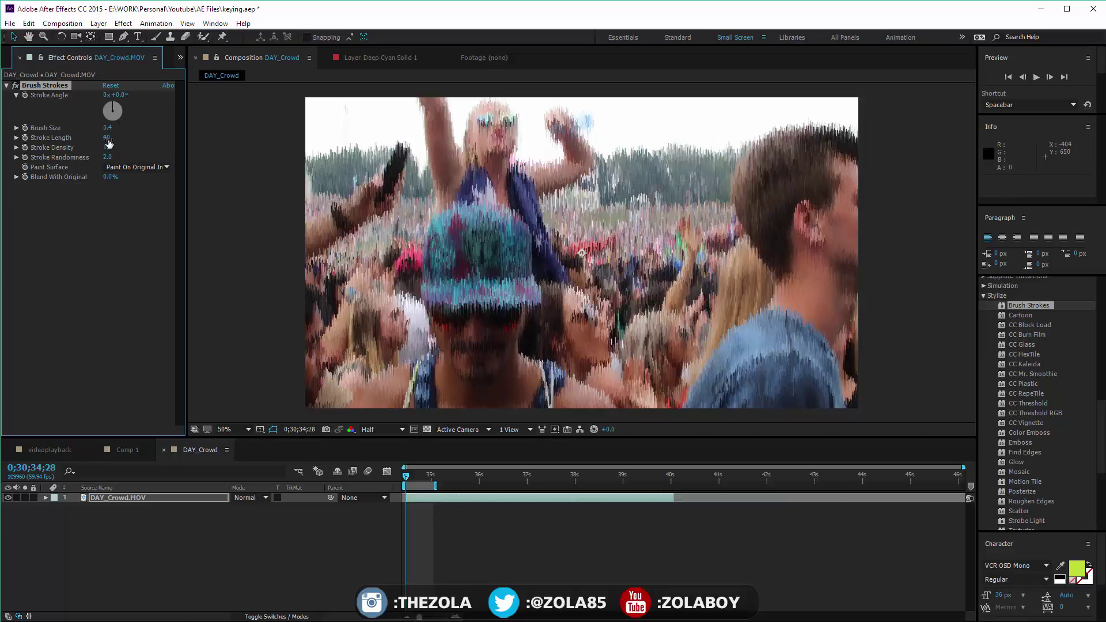
mouse_move(107, 139)
left_mouse_down()
mouse_move(48, 178)
mouse_move(59, 186)
left_mouse_up()
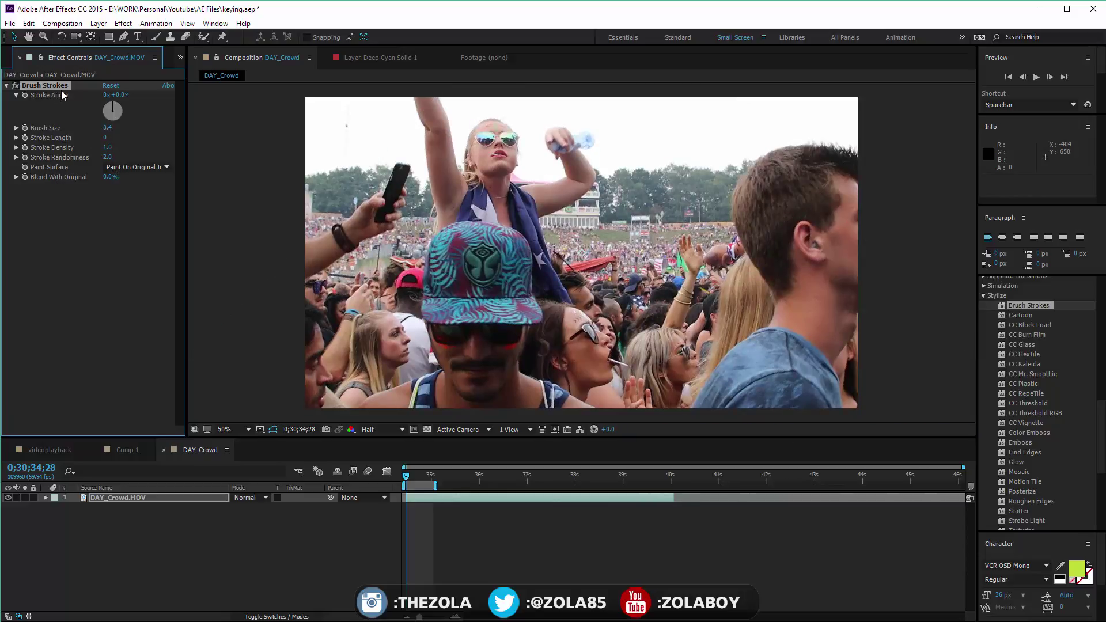
- Replace the Brush Strokes effect on the DAY_Crowd.MOV layer with the Cartoon effect
key("Delete")
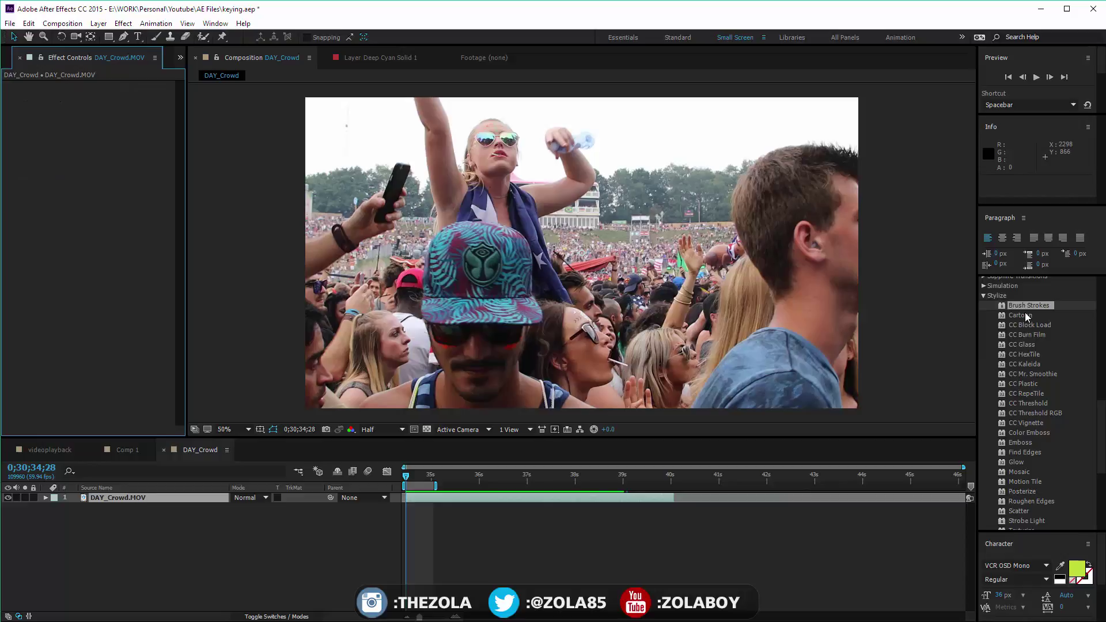
left_click_drag(1024, 314, 136, 499)
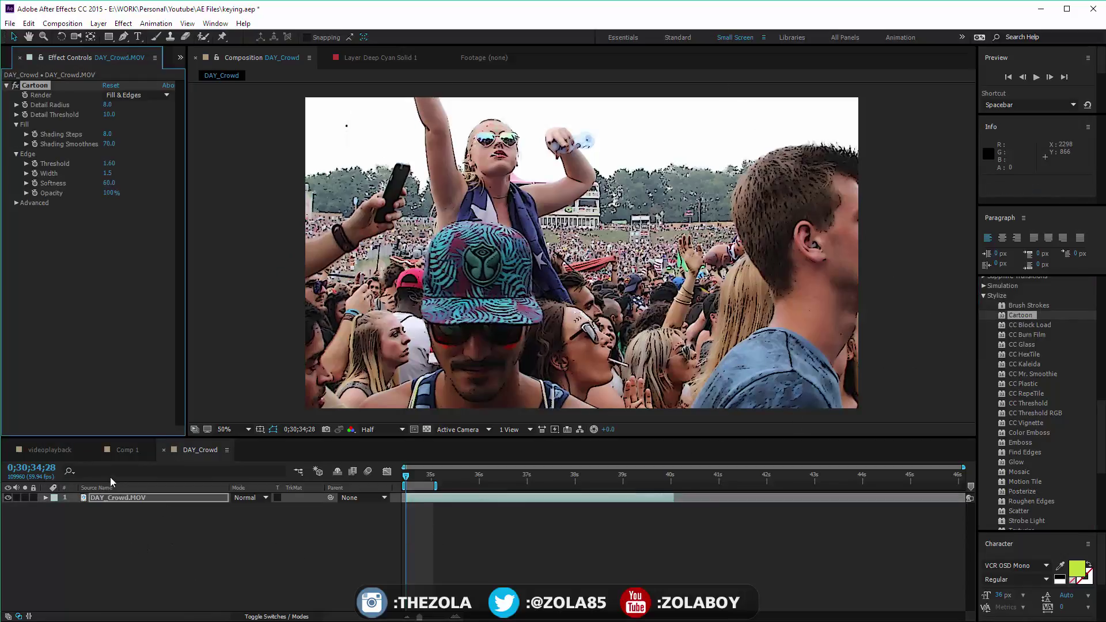
- Preview the Cartoon effect rendered as Edges only, and restore its rendering to Fill & Edges
left_click(136, 94)
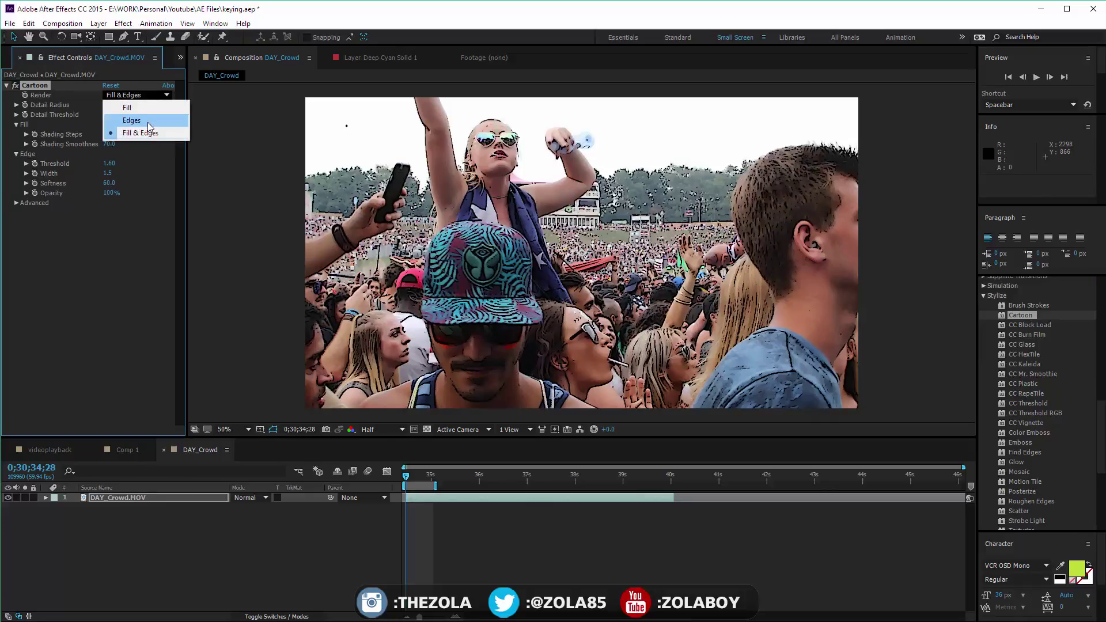
left_click(124, 122)
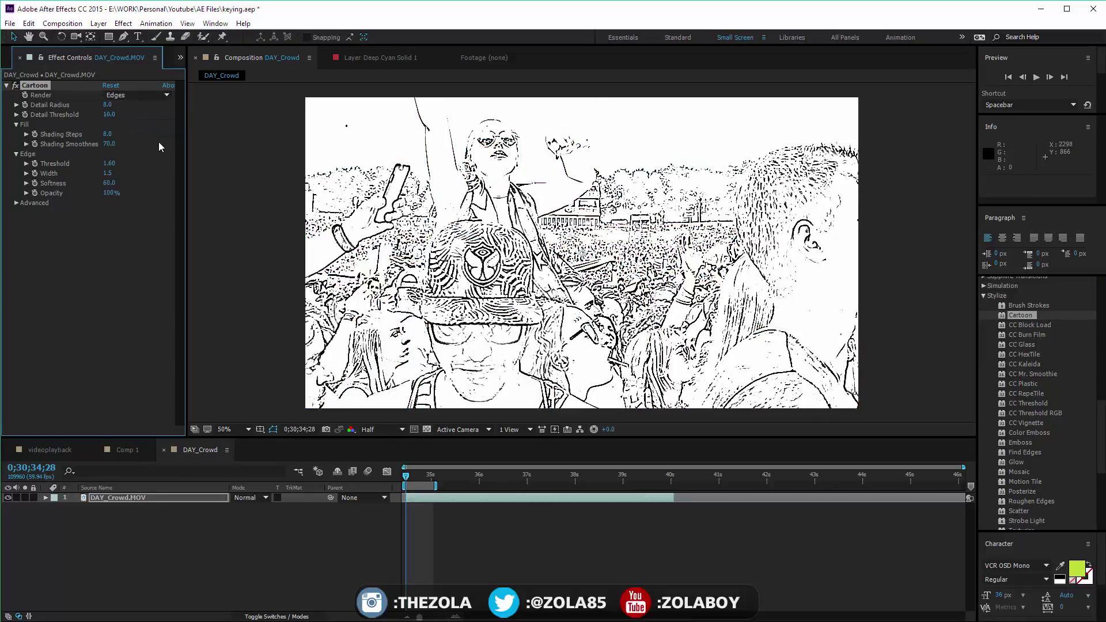
left_click(460, 487)
key("space")
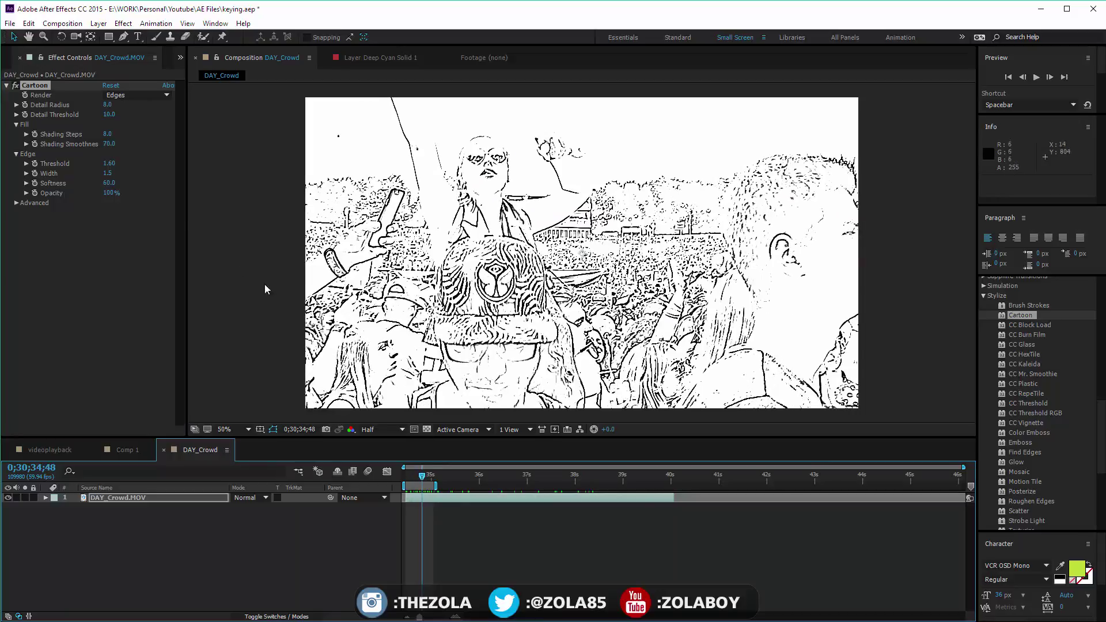
left_click(151, 95)
left_click(148, 133)
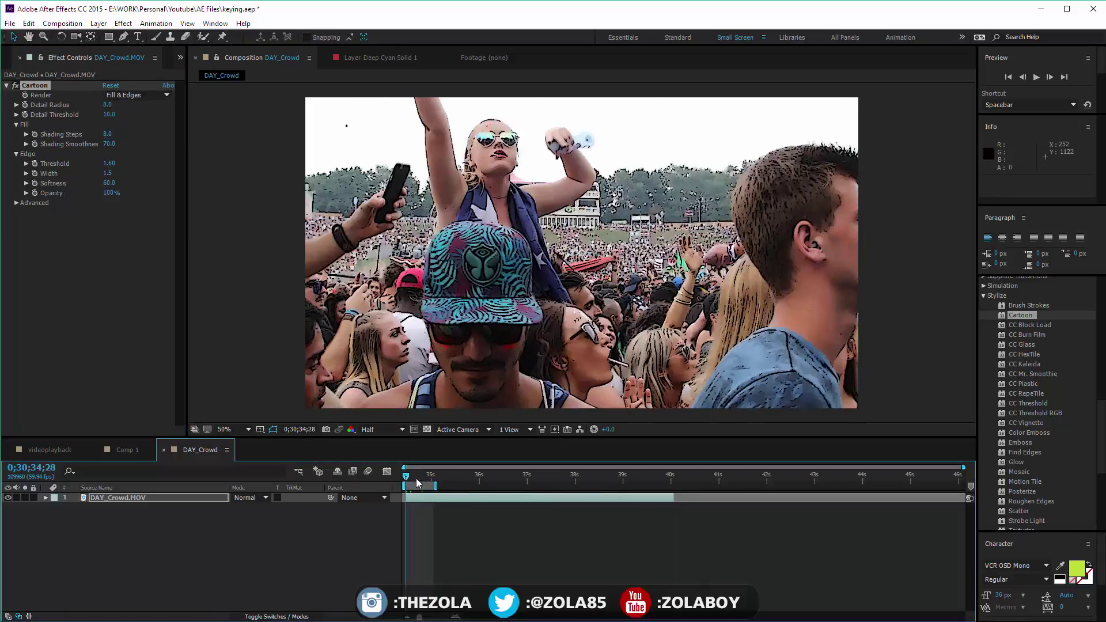
- Set the Cartoon effect's detail radius to 17.6 and detail threshold to 1.0
left_click(416, 478)
left_click(17, 105)
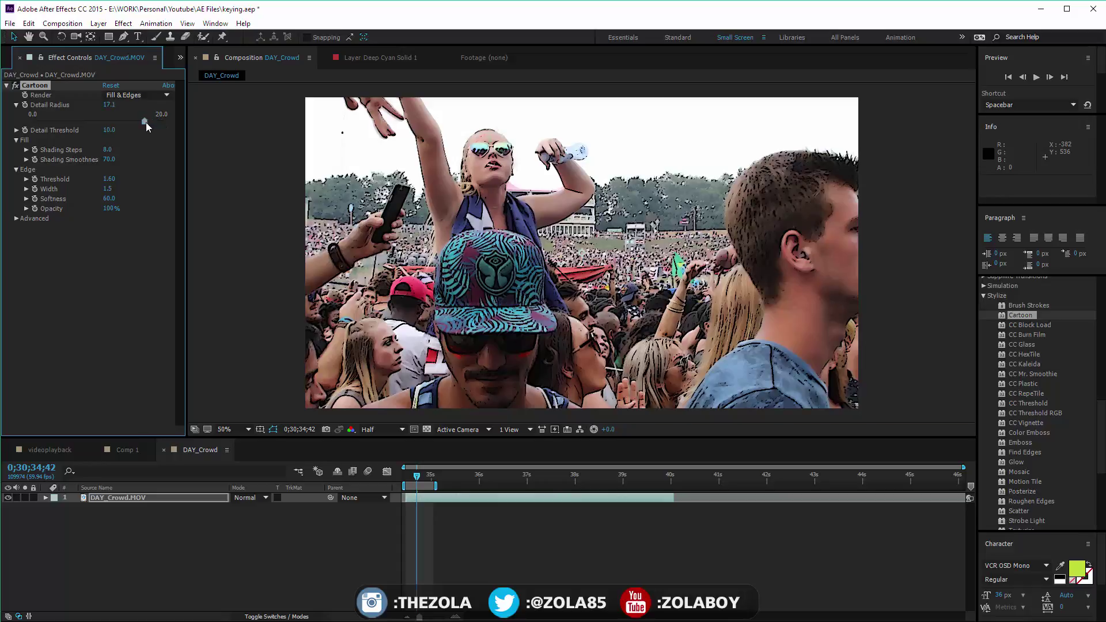
left_click_drag(109, 133, 79, 148)
left_click_drag(178, 119, 234, 113)
left_click_drag(316, 109, 145, 260)
- Set the Cartoon fill's shading steps to 6.1 and shading smoothness to 65.3
mouse_move(107, 149)
left_mouse_down()
mouse_move(130, 149)
mouse_move(88, 187)
mouse_move(109, 159)
mouse_move(19, 271)
left_mouse_up()
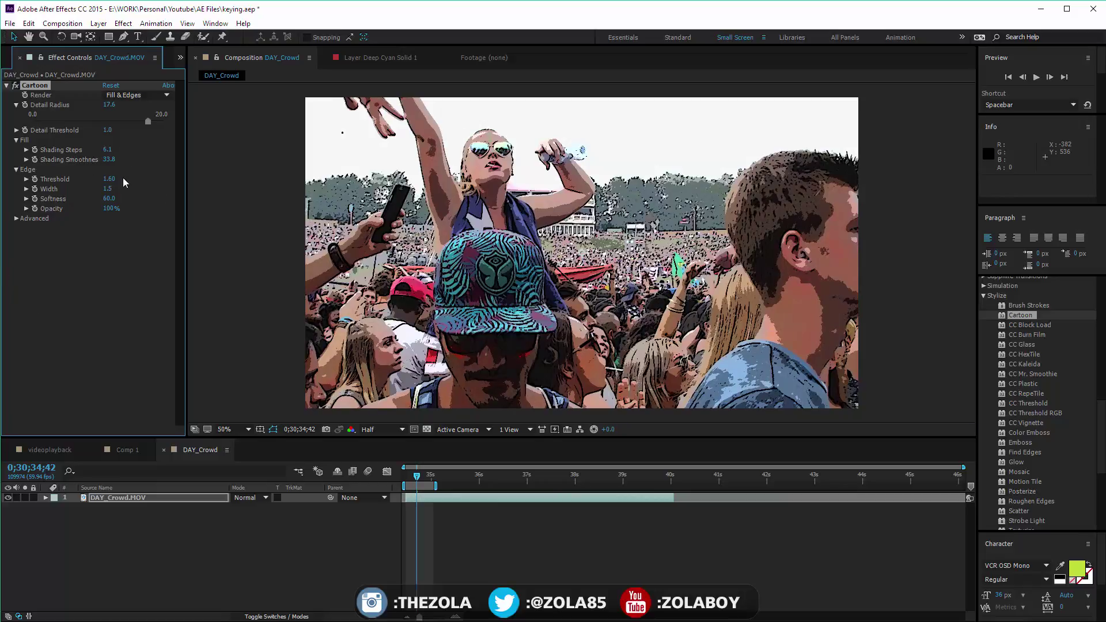
left_click_drag(76, 192, 37, 241)
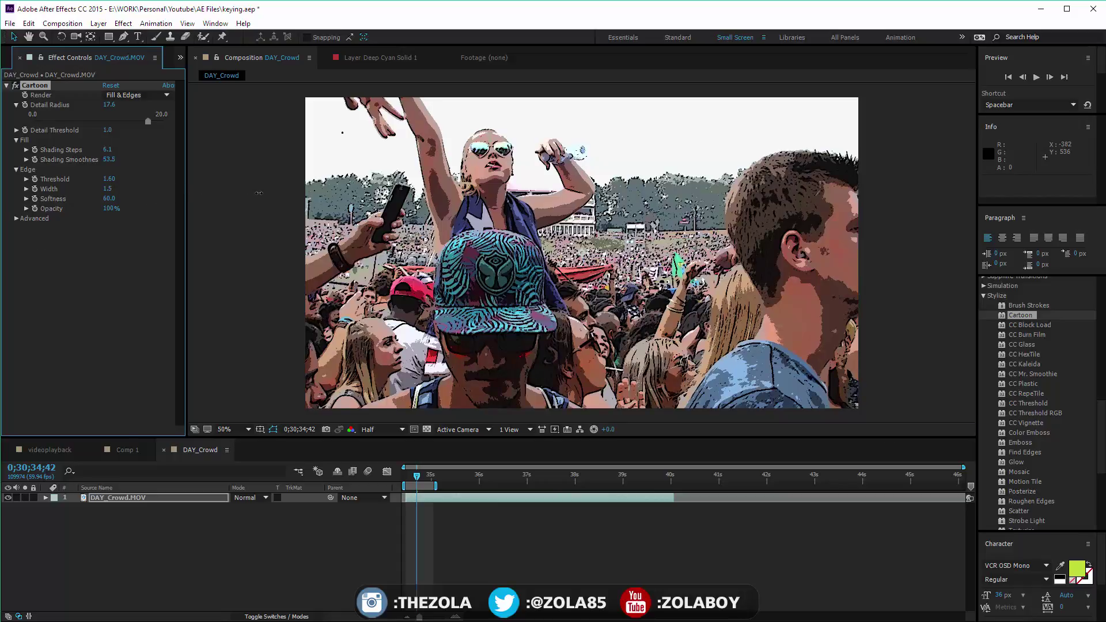
left_click_drag(276, 196, 322, 199)
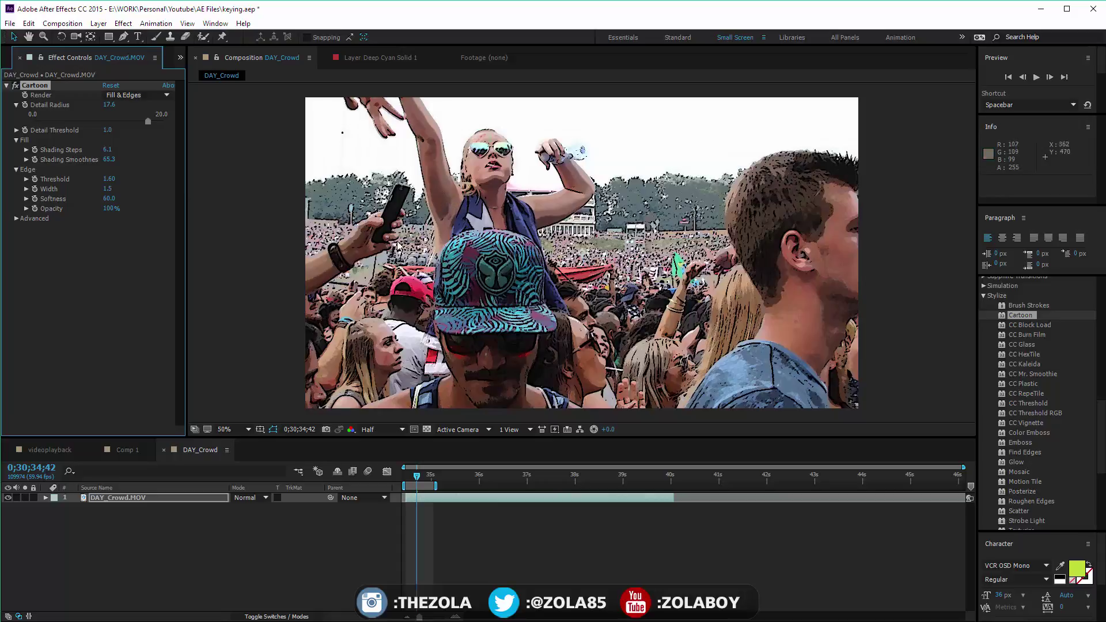
- Adjust the Cartoon edges to a threshold of 1.40, a width of 2.3 and a softness of 25.0
left_click_drag(111, 183, 86, 207)
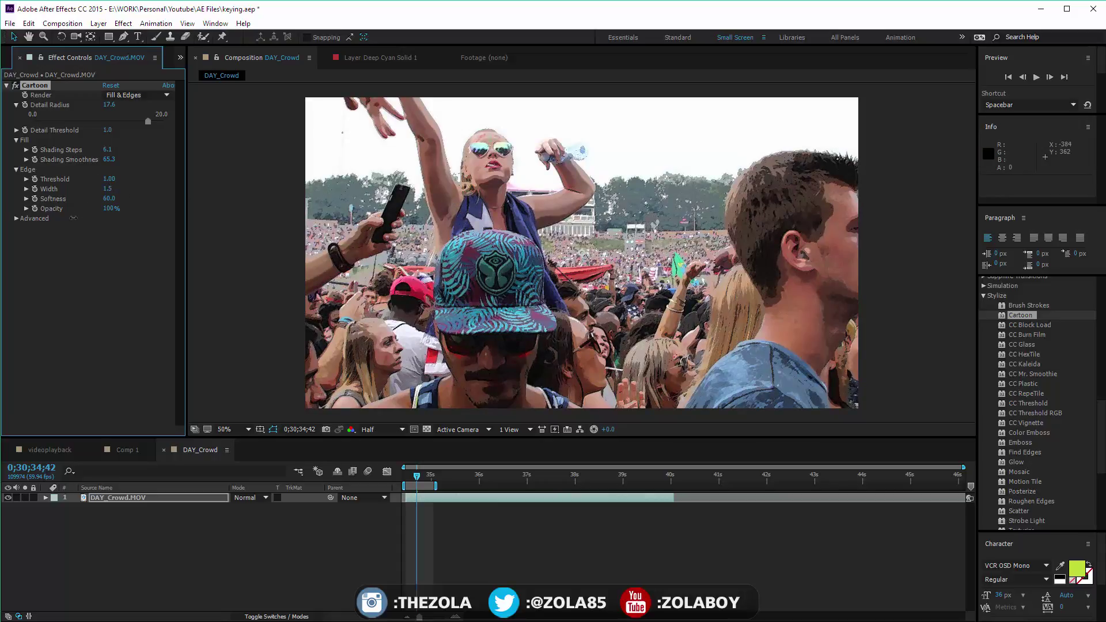
left_click(417, 477)
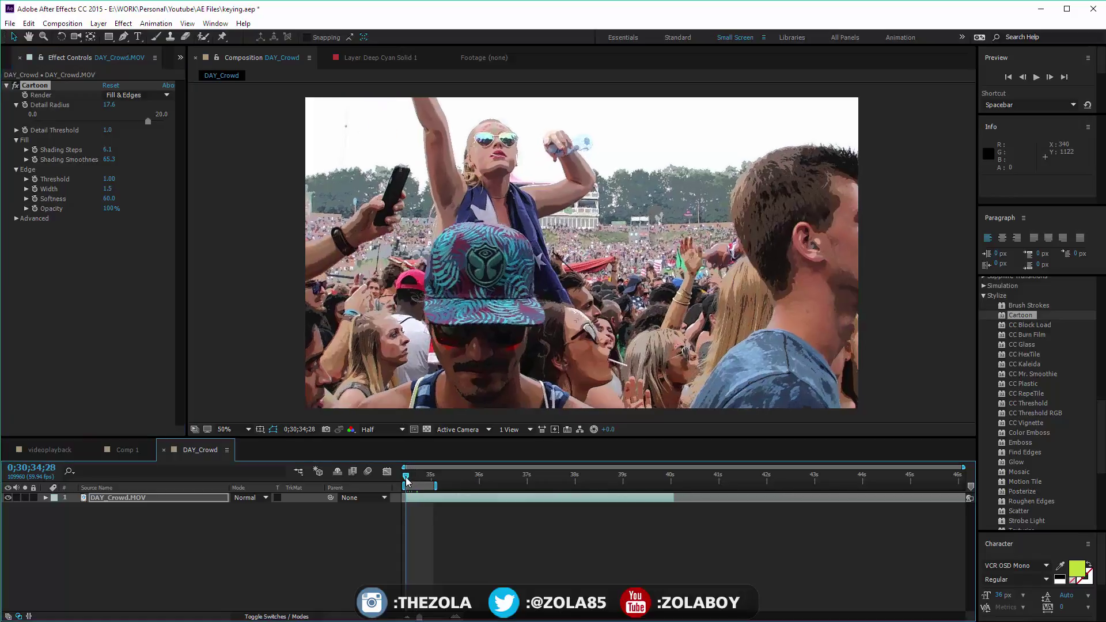
left_click(418, 476)
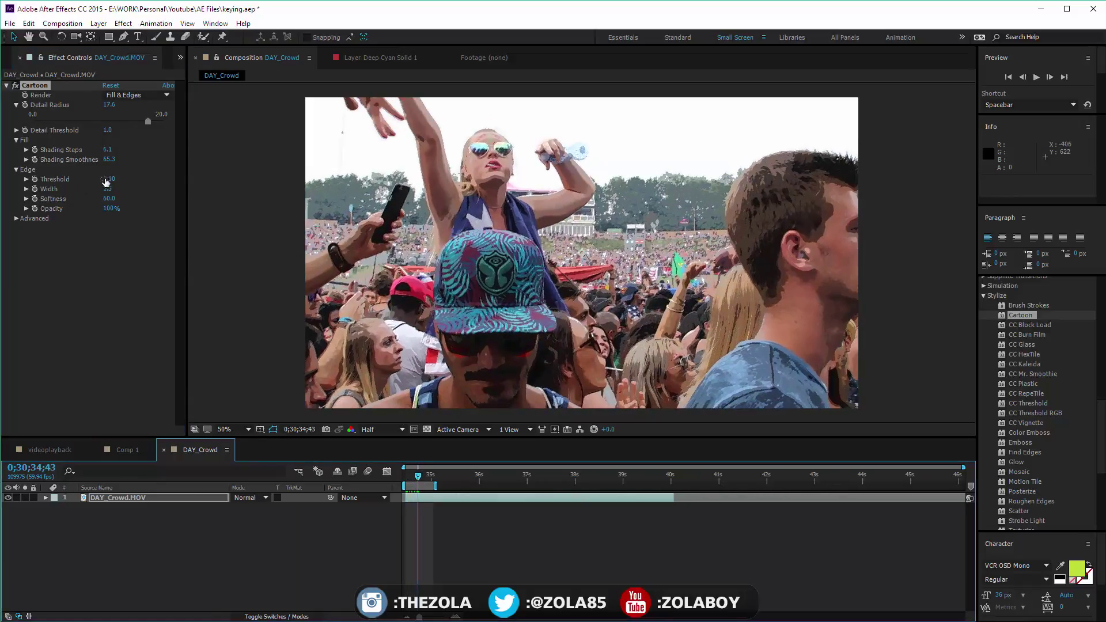
left_click_drag(106, 183, 193, 195)
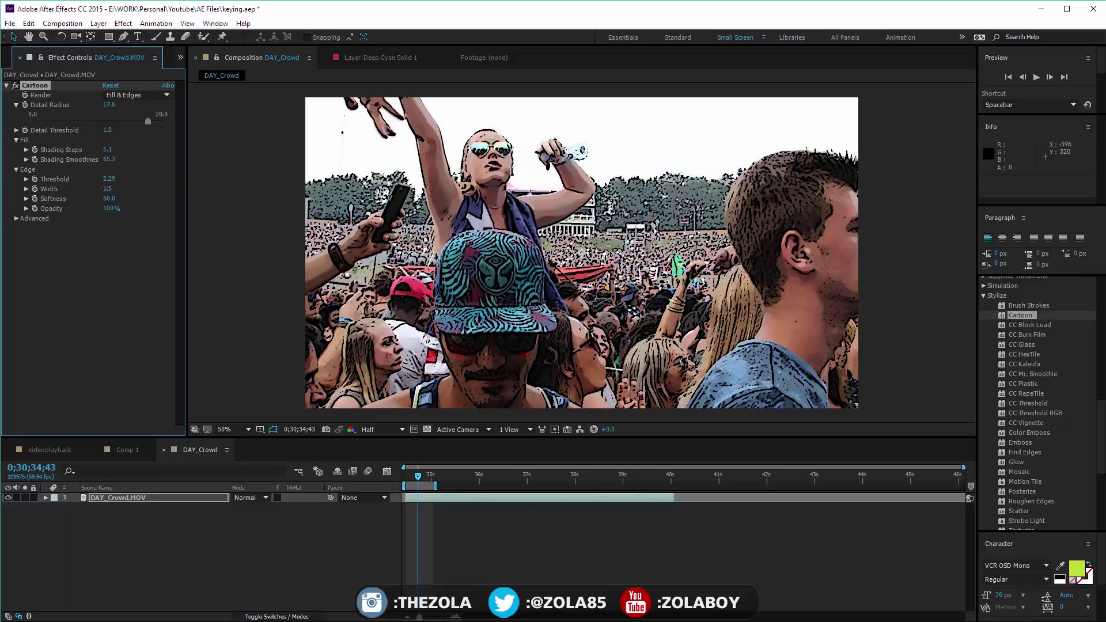
left_click_drag(107, 188, 52, 210)
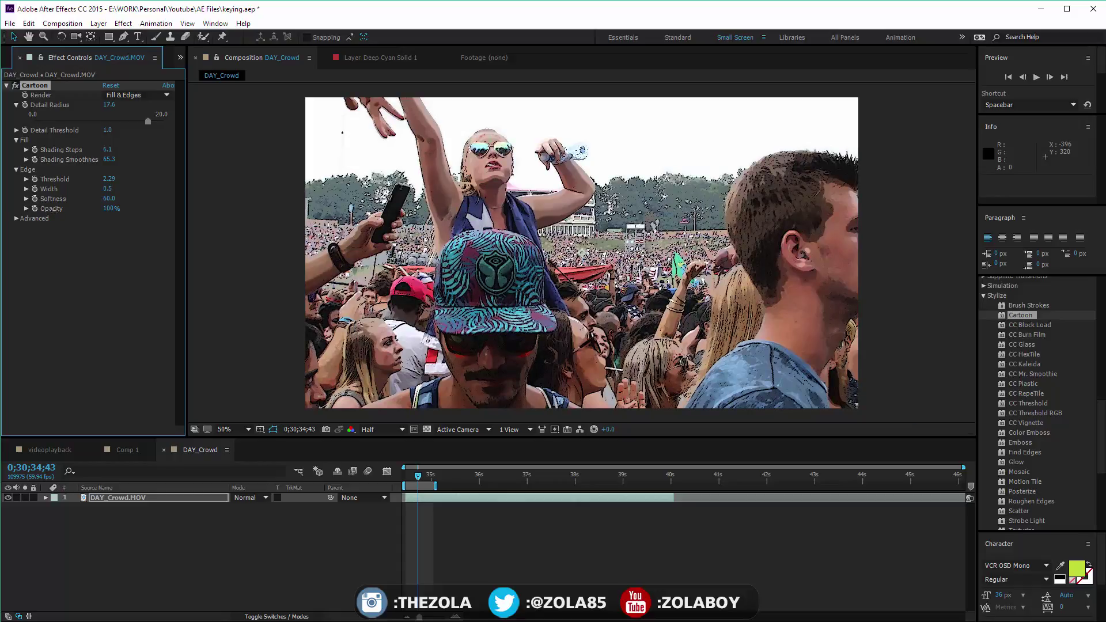
left_click_drag(107, 199, 83, 238)
left_click_drag(108, 198, 209, 190)
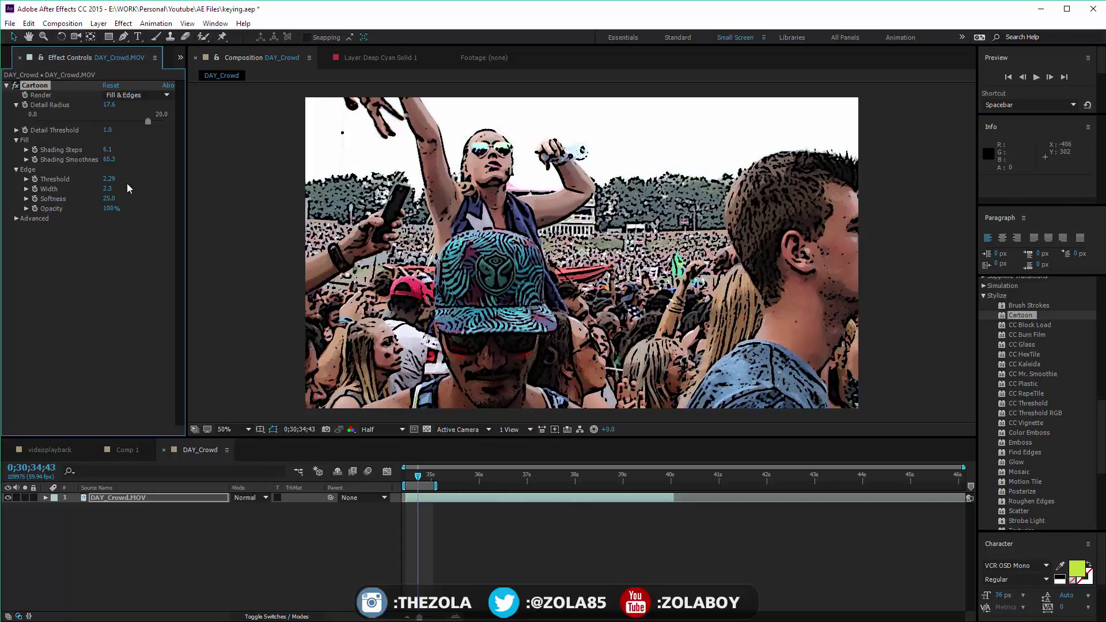
left_click_drag(112, 179, 24, 220)
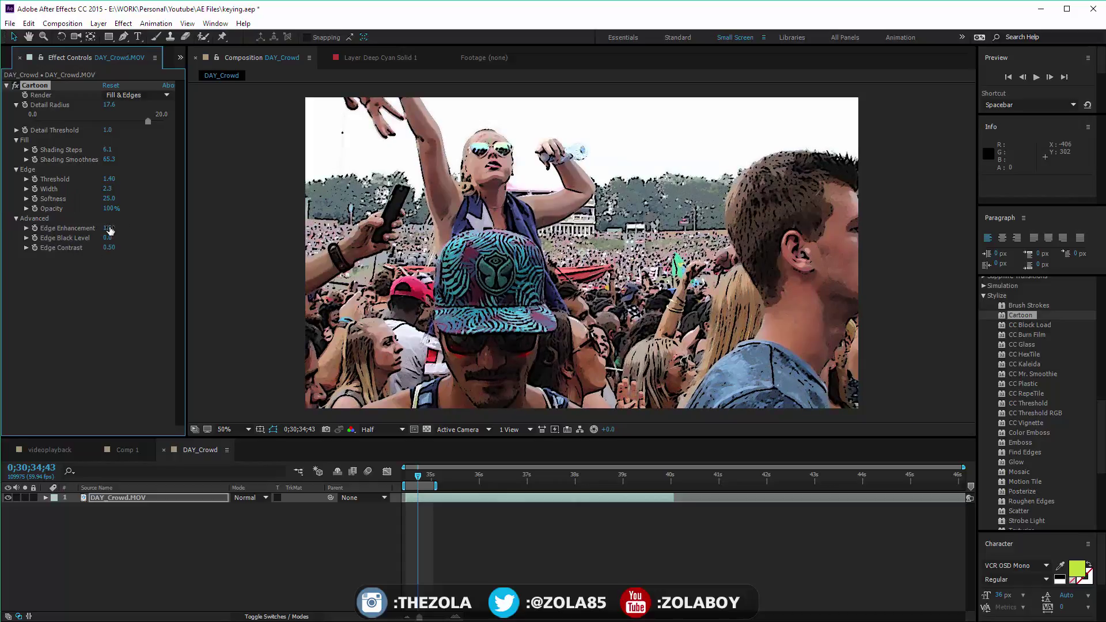
- Set the Cartoon effect's advanced edge enhancement to 68.0, edge black level to 1.0 and edge contrast to 1.66
left_click_drag(109, 228, 138, 246)
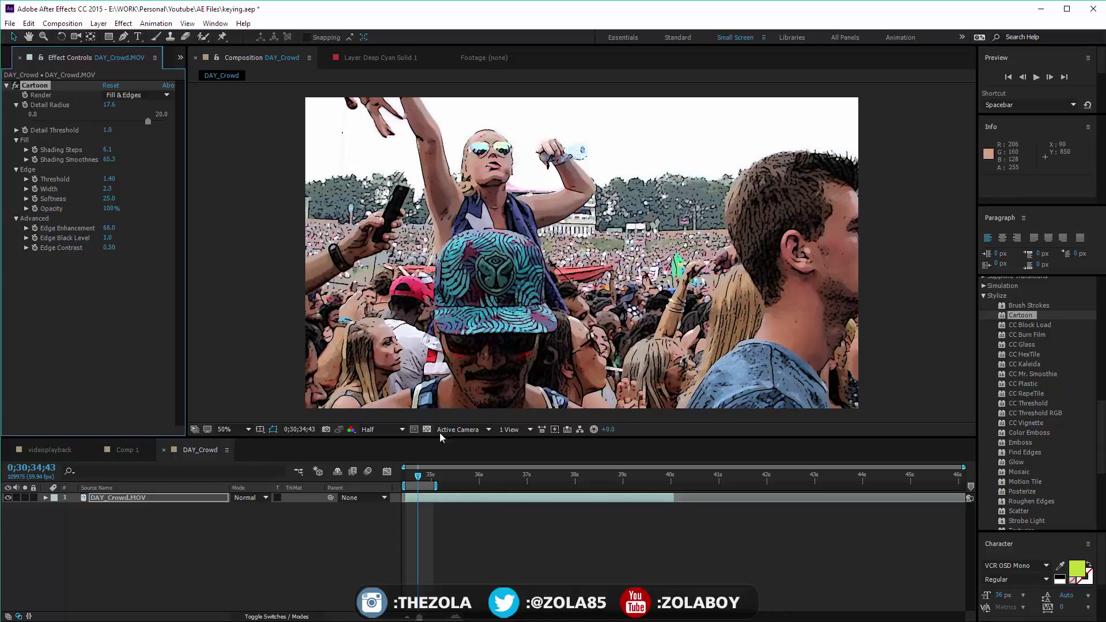
mouse_move(418, 475)
left_mouse_down()
mouse_move(542, 478)
mouse_move(413, 486)
left_mouse_up()
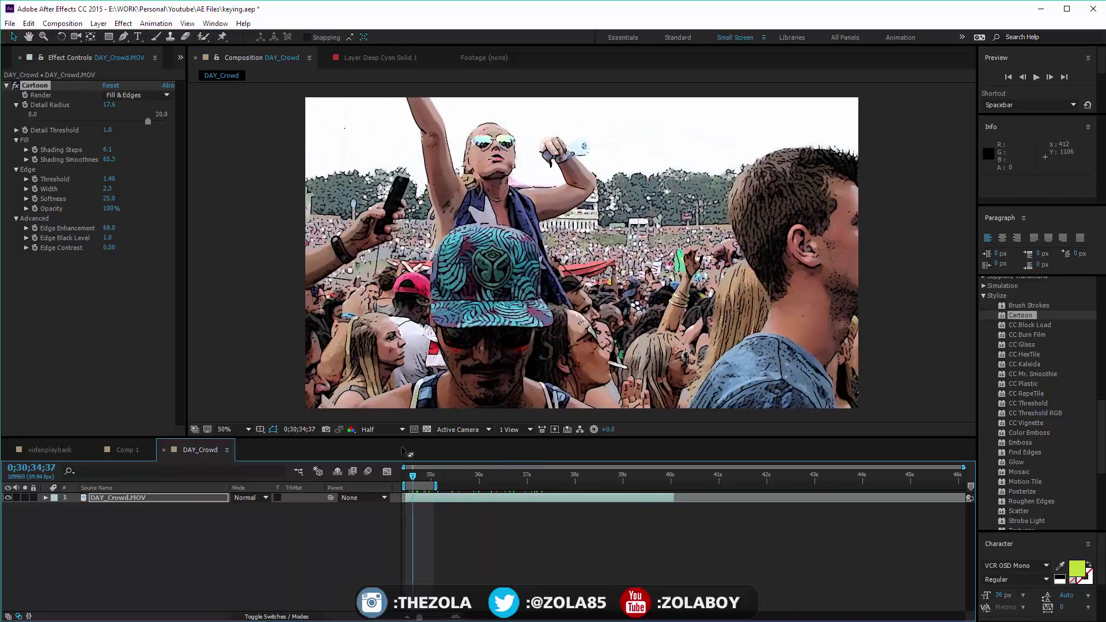
mouse_move(109, 247)
left_mouse_down()
mouse_move(161, 245)
mouse_move(93, 247)
mouse_move(70, 261)
mouse_move(126, 250)
left_mouse_up()
- Render the Cartoon effect as Fill only and return the playhead to 0;30;34;28
left_click(137, 95)
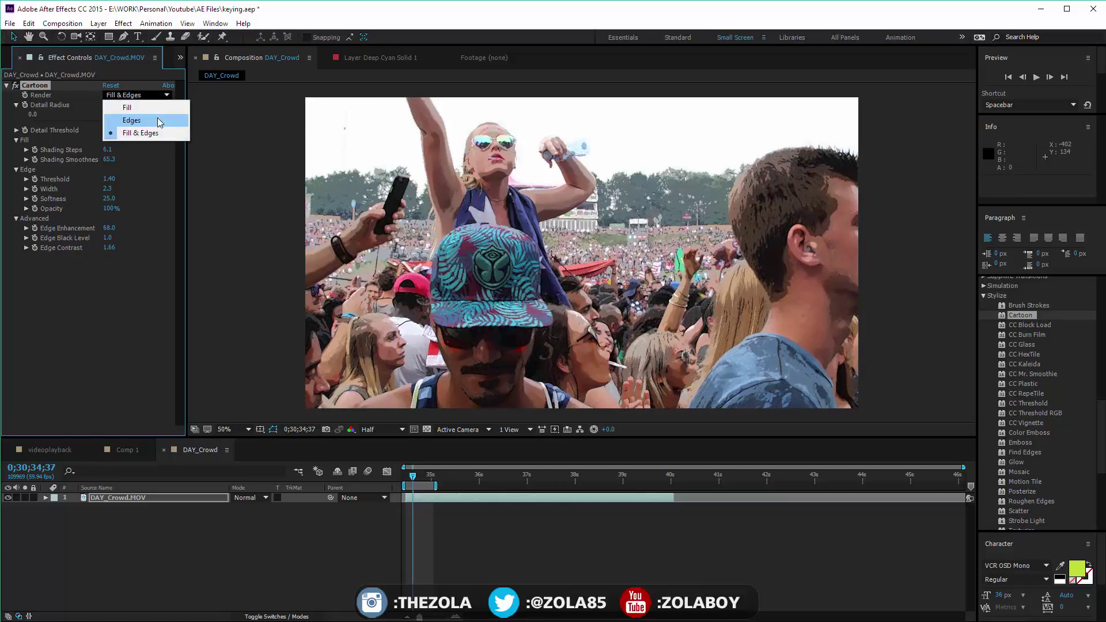
left_click(151, 108)
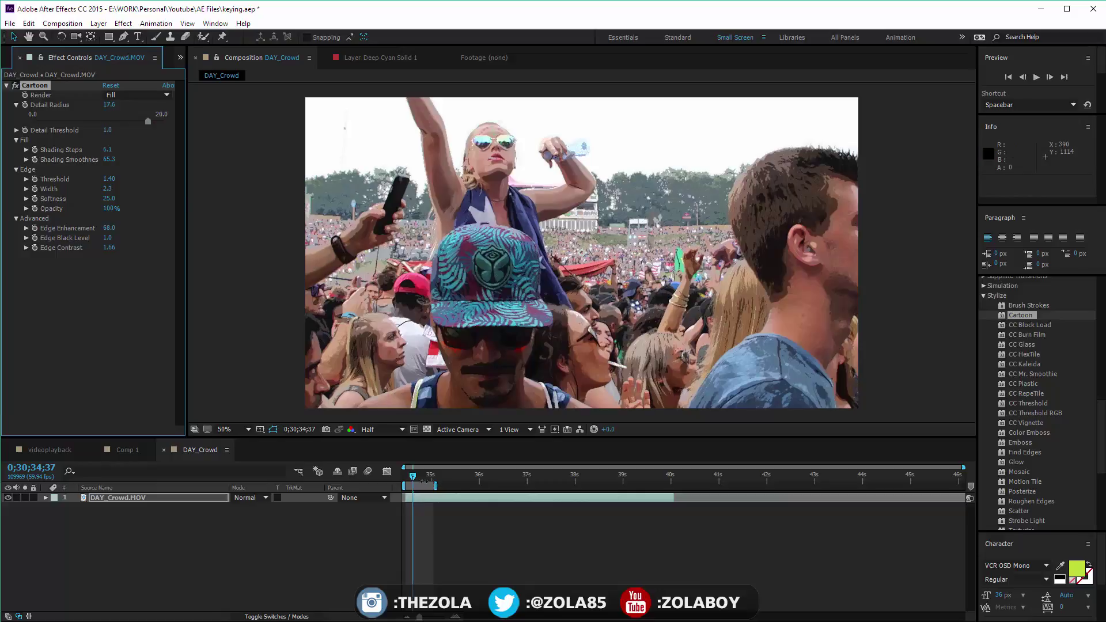
mouse_move(411, 481)
left_mouse_down()
mouse_move(525, 490)
mouse_move(395, 483)
left_mouse_up()
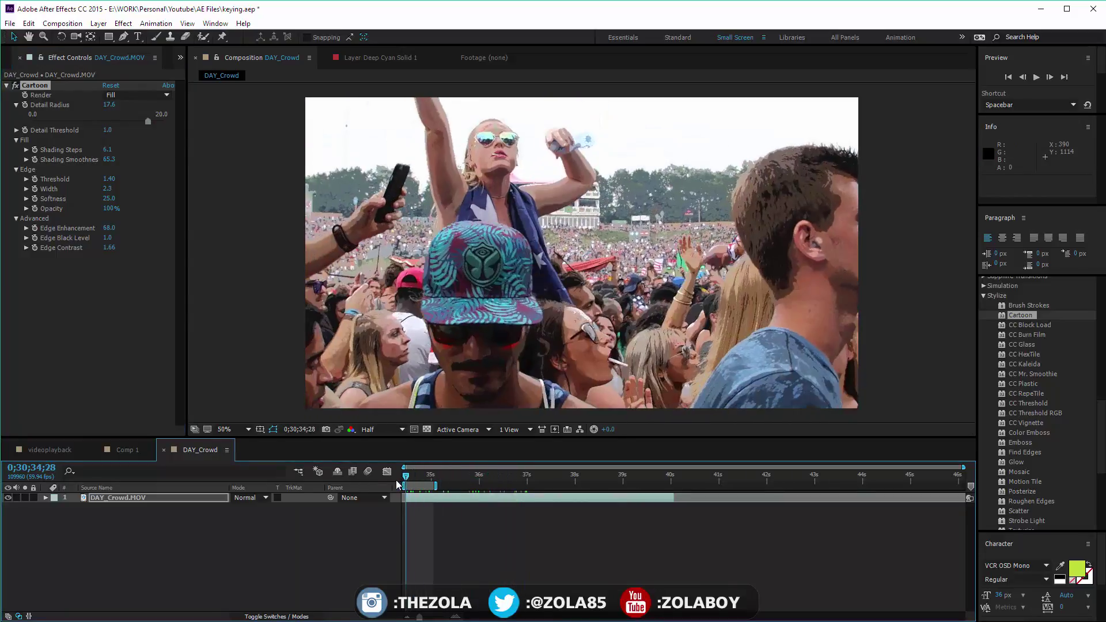
- Duplicate the DAY_Crowd.MOV layer and turn off the Cartoon effect on the lower copy
left_click(102, 530)
left_click(136, 499)
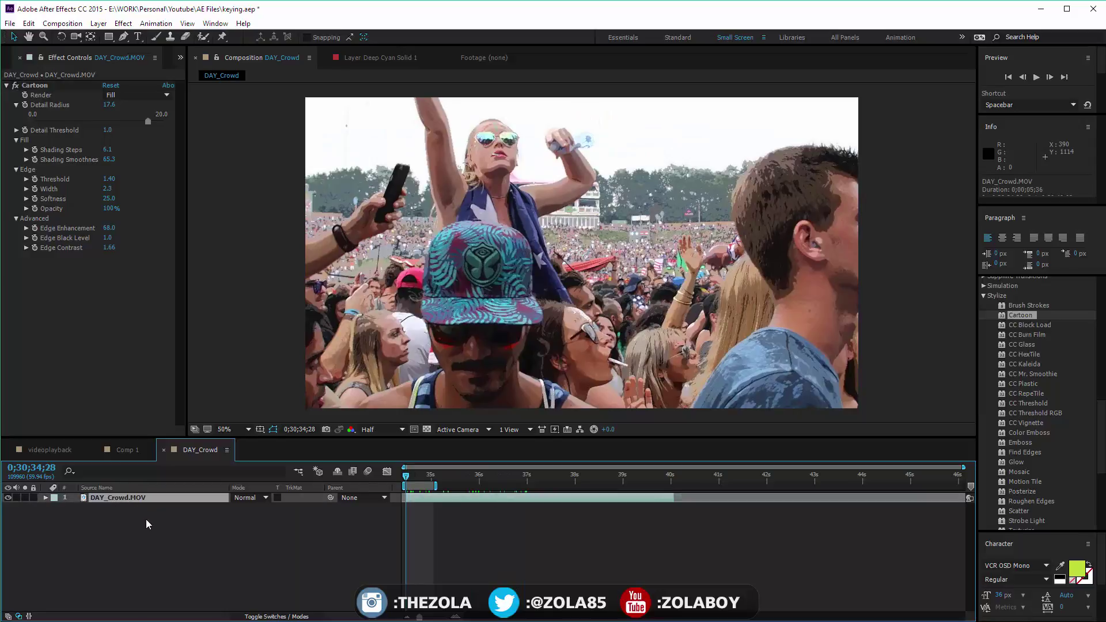
key("ctrl+d")
left_click(144, 507)
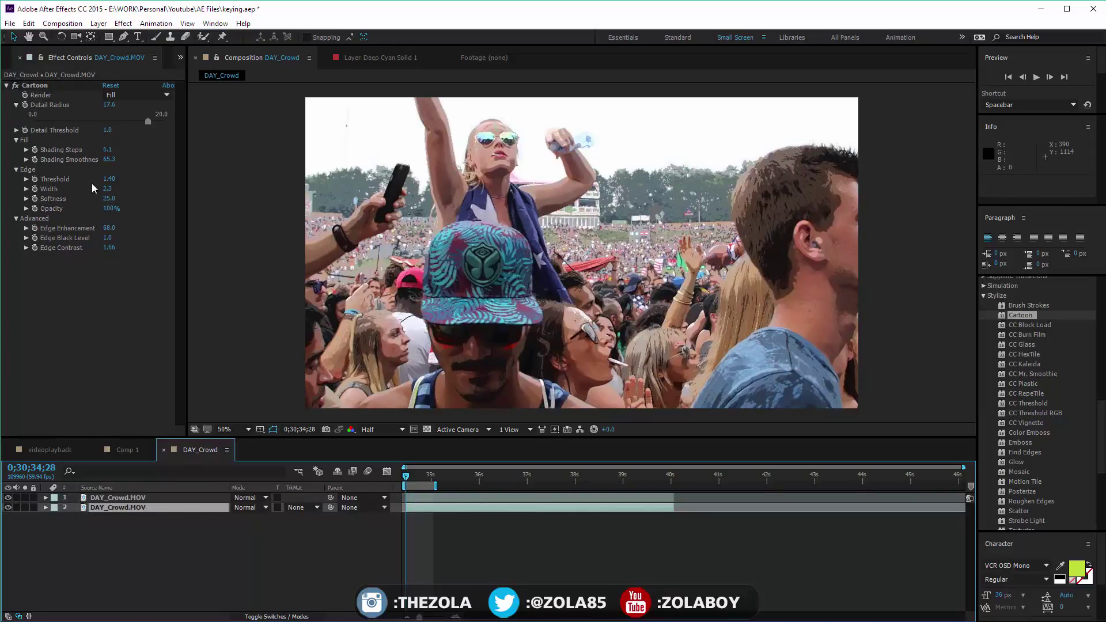
left_click(15, 85)
- Set the upper DAY_Crowd.MOV layer's blending mode to Soft Light and toggle its visibility to compare the look
left_click(266, 505)
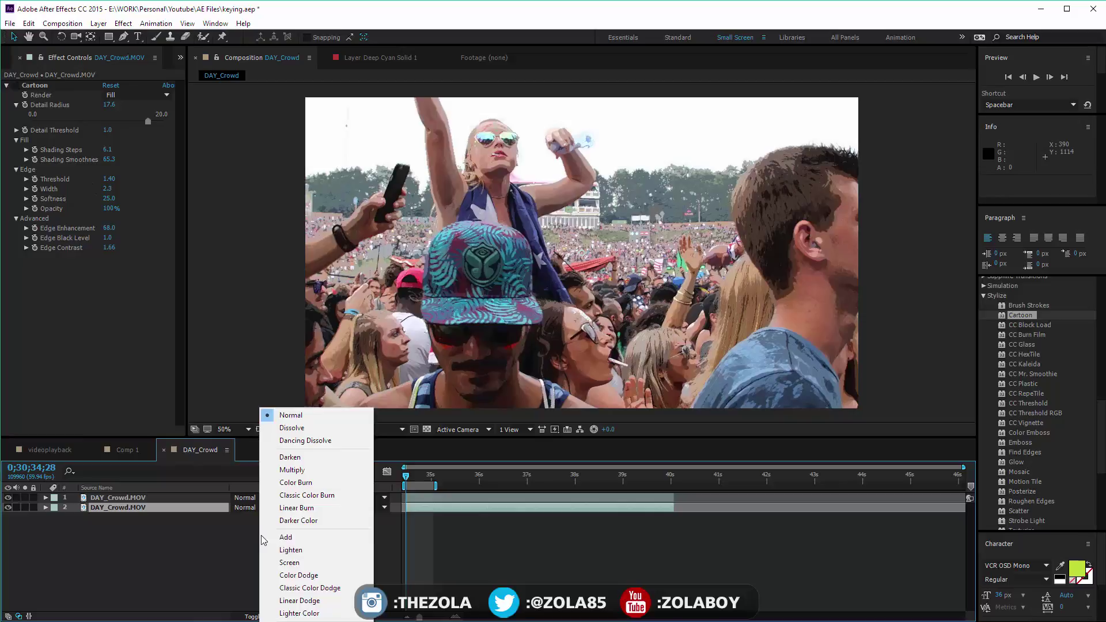
left_click(326, 577)
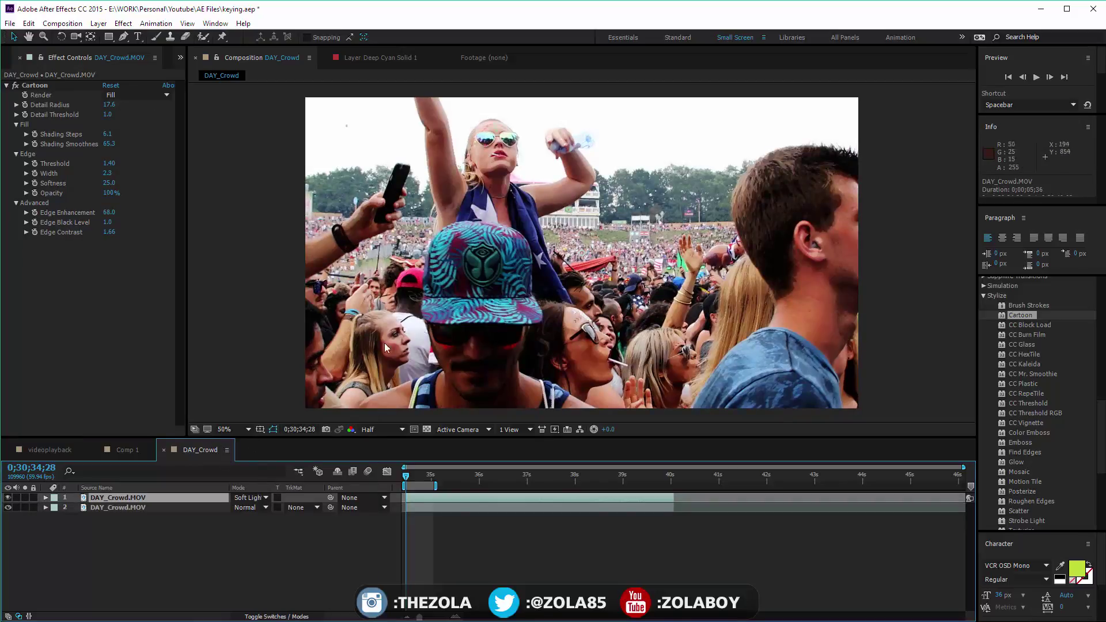
left_click(8, 498)
left_click(6, 498)
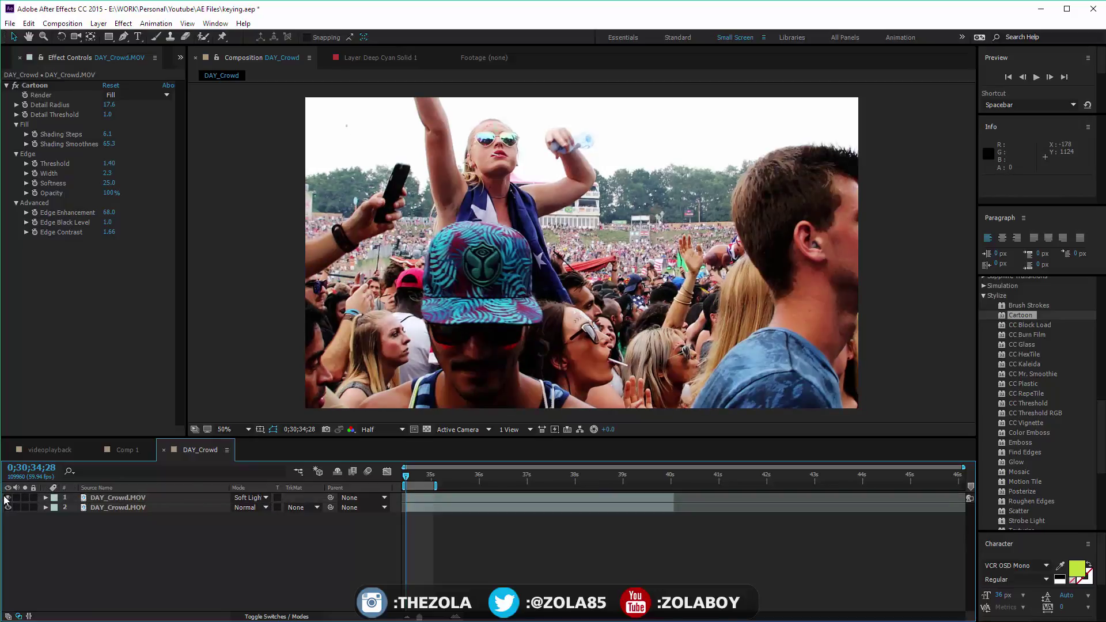
- Set the upper DAY_Crowd.MOV layer's blending mode to Multiply and toggle its visibility to compare the look
left_click(8, 498)
left_click(87, 499)
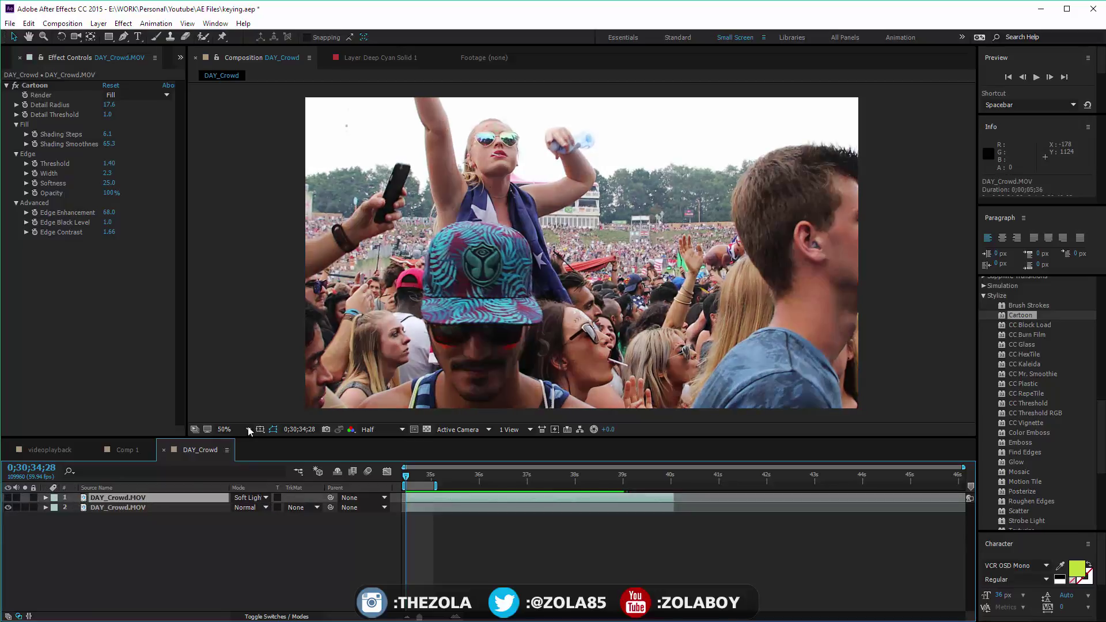
left_click(250, 498)
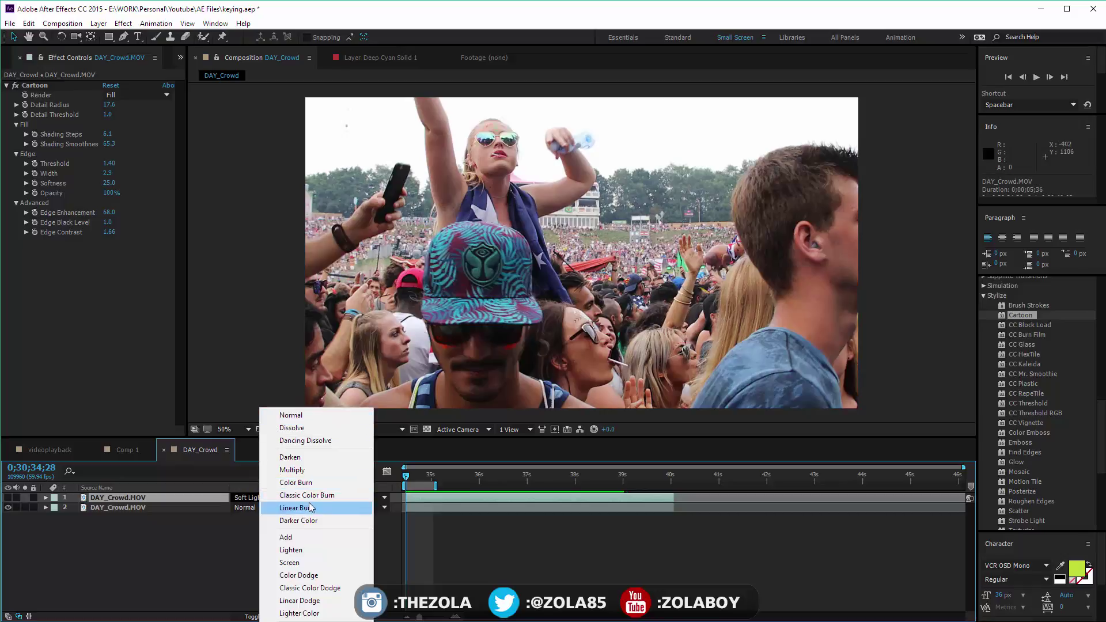
left_click(283, 467)
left_click(262, 497)
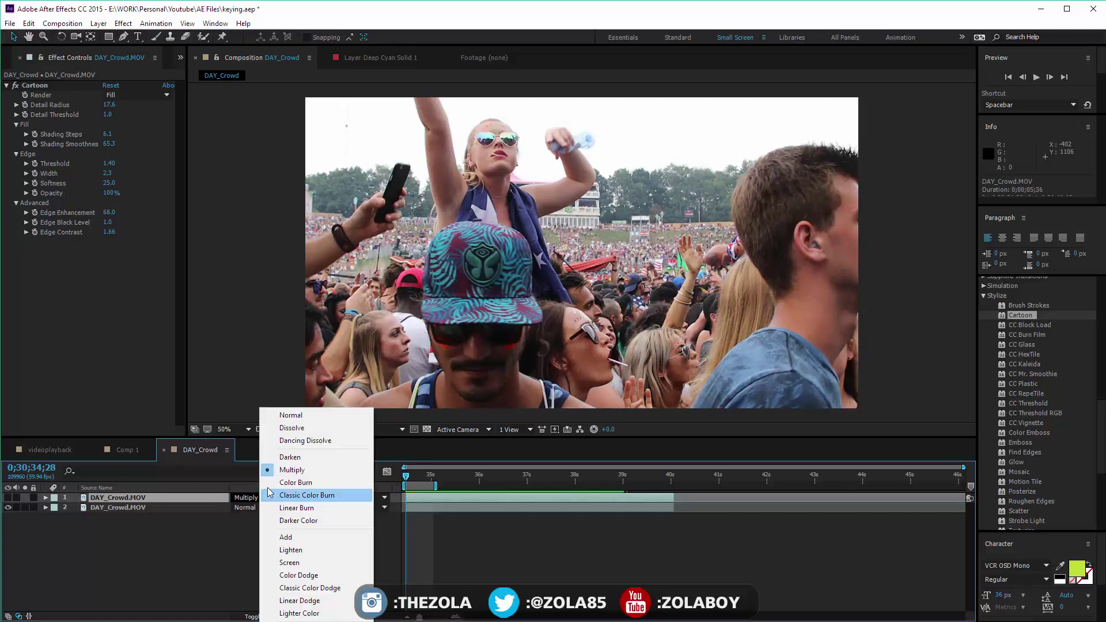
left_click(11, 498)
left_click(9, 500)
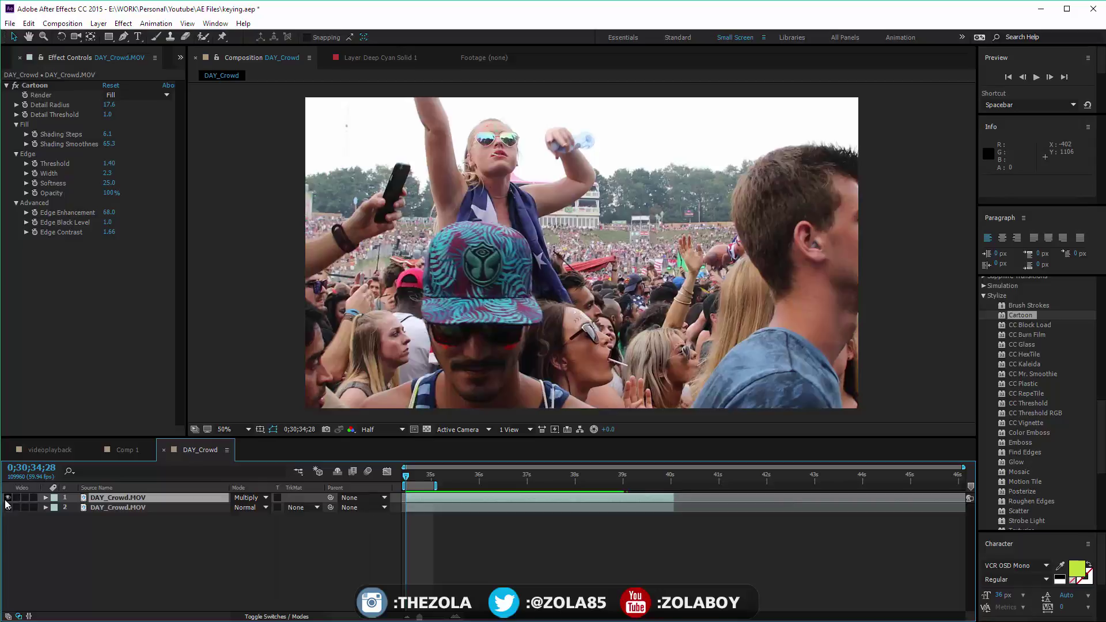
left_click(7, 506)
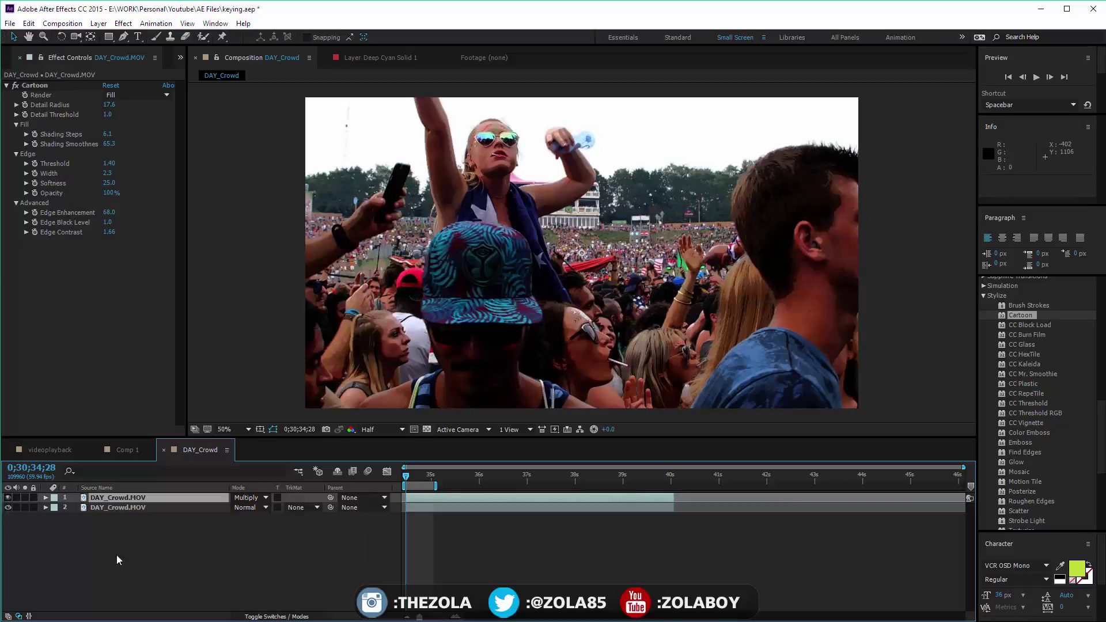
- Render the upper layer's Cartoon effect as Edges only and lower its edge contrast to 0.54
left_click(139, 95)
left_click(154, 122)
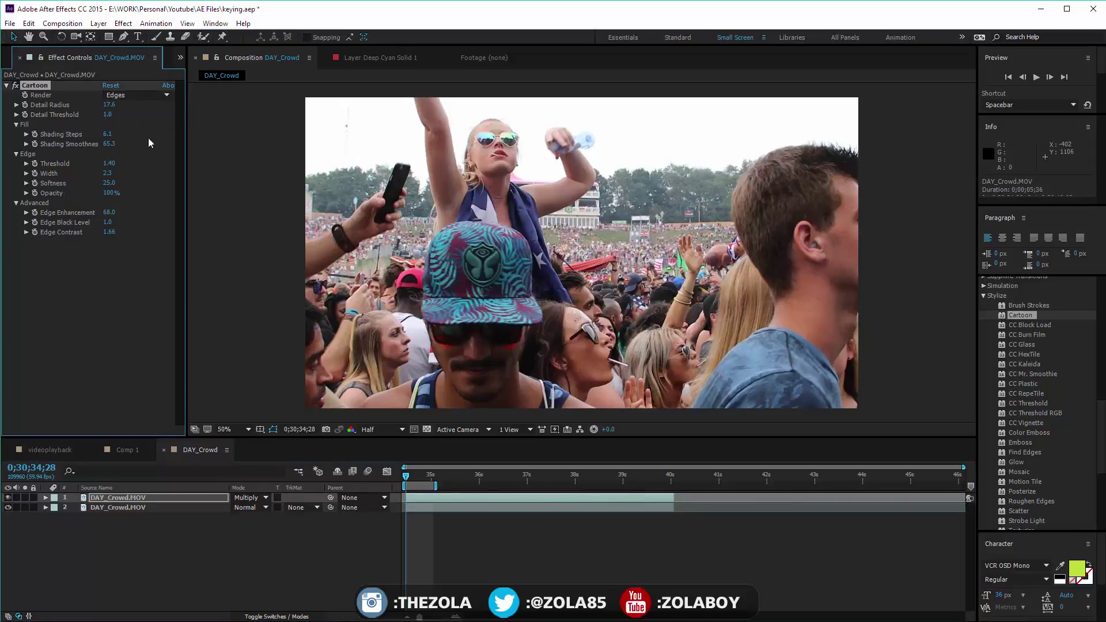
left_click_drag(74, 271, 66, 307)
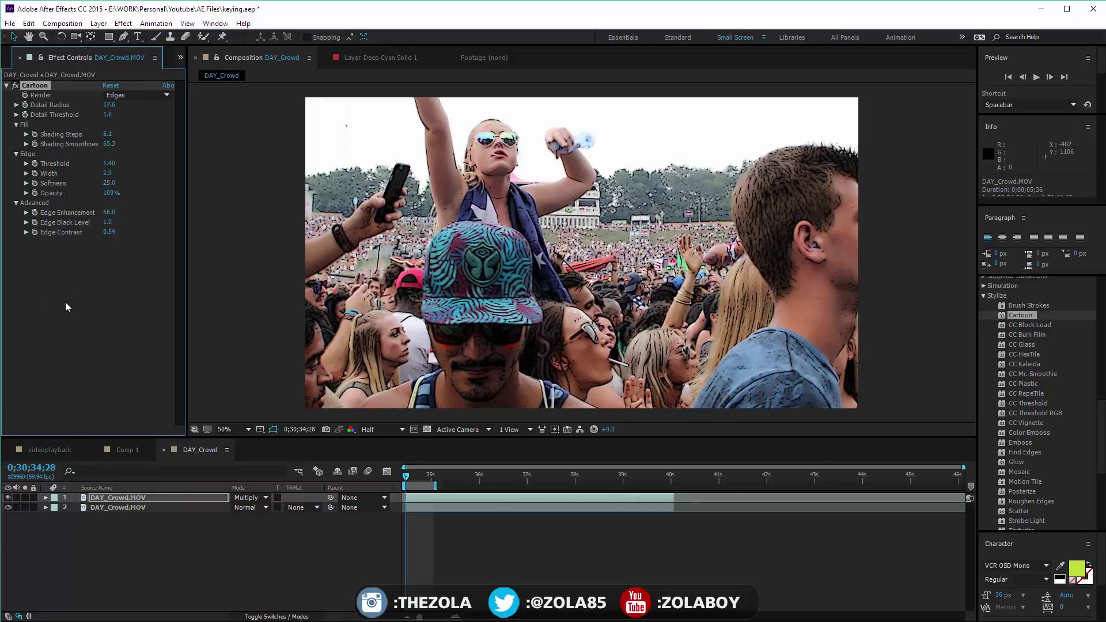
- Delete the upper DAY_Crowd.MOV layer, keeping only the lower copy
left_click(209, 525)
left_click(201, 506)
left_click(191, 497)
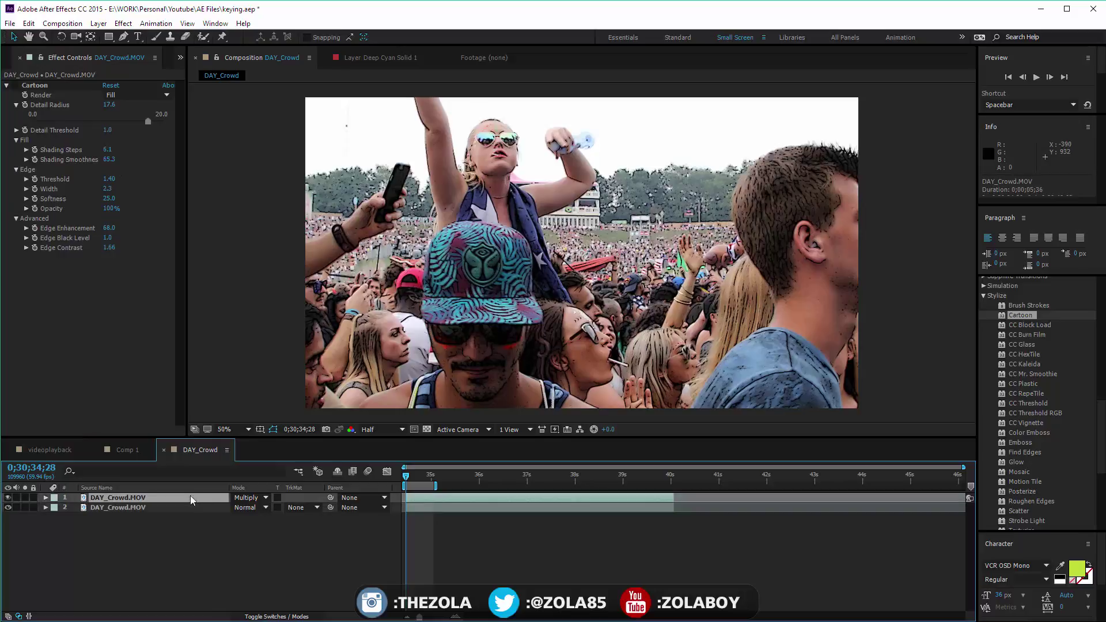
left_click(150, 523)
left_click(153, 508)
left_click_drag(154, 525, 104, 497)
left_click(201, 525)
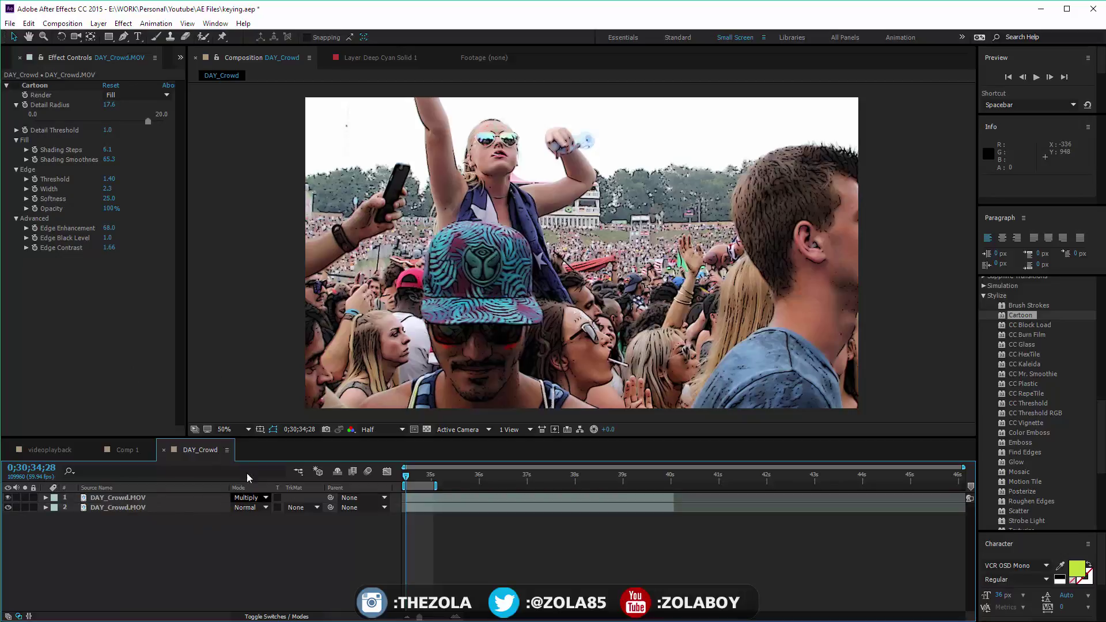
left_click(110, 499)
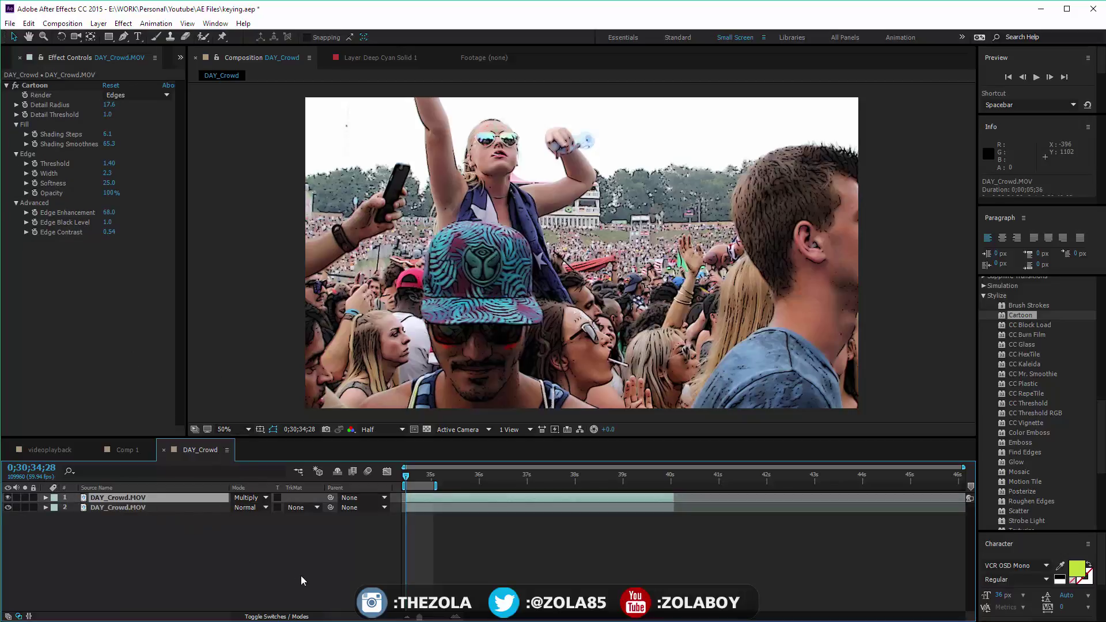
key("Delete")
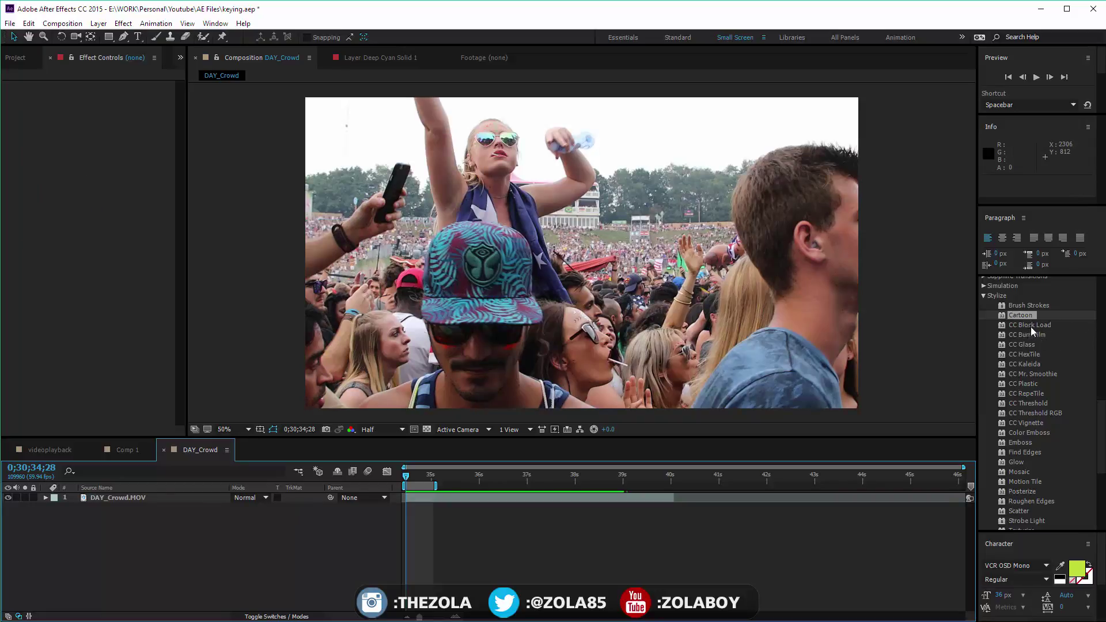
- Apply CC Glass to the DAY_Crowd.MOV layer with surface softness 0.0 and displacement -5.0
left_click_drag(1020, 344, 104, 498)
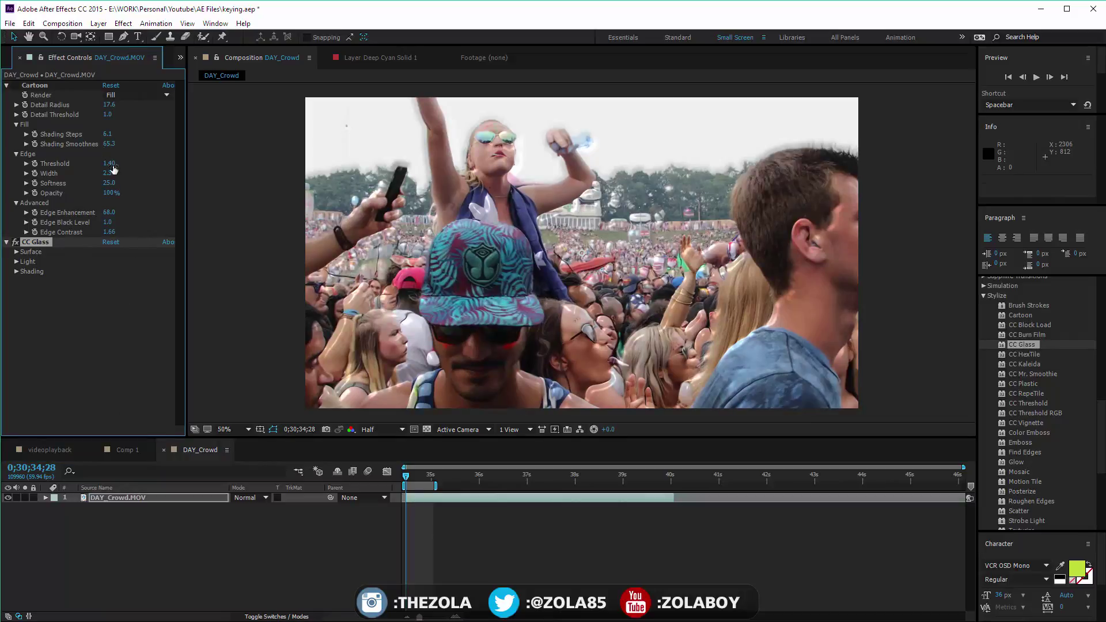
left_click(17, 253)
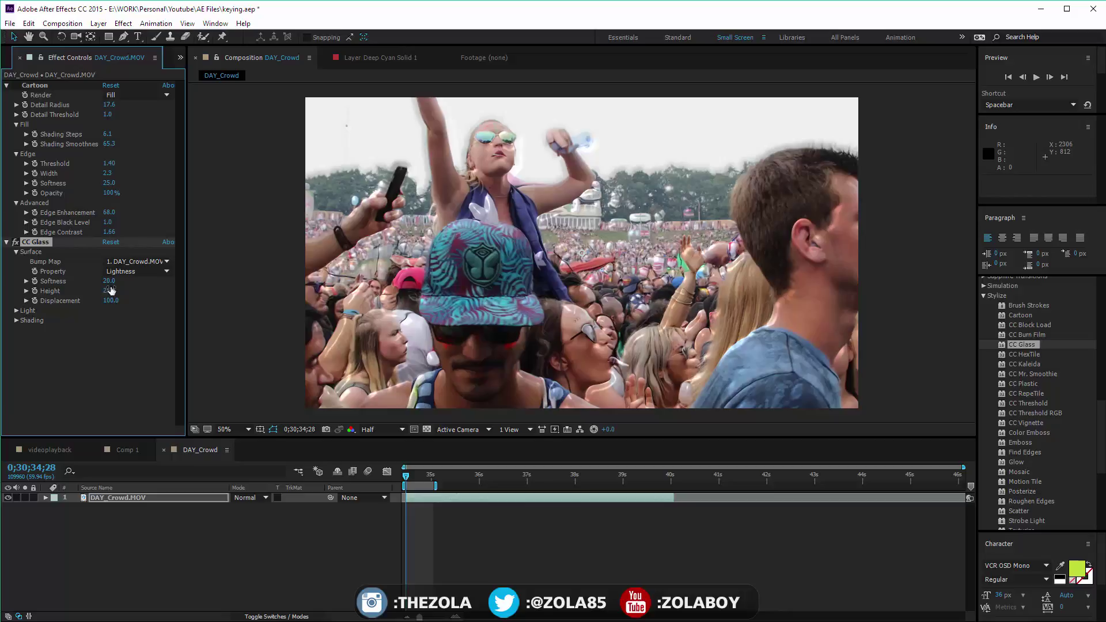
left_click_drag(131, 287, 32, 322)
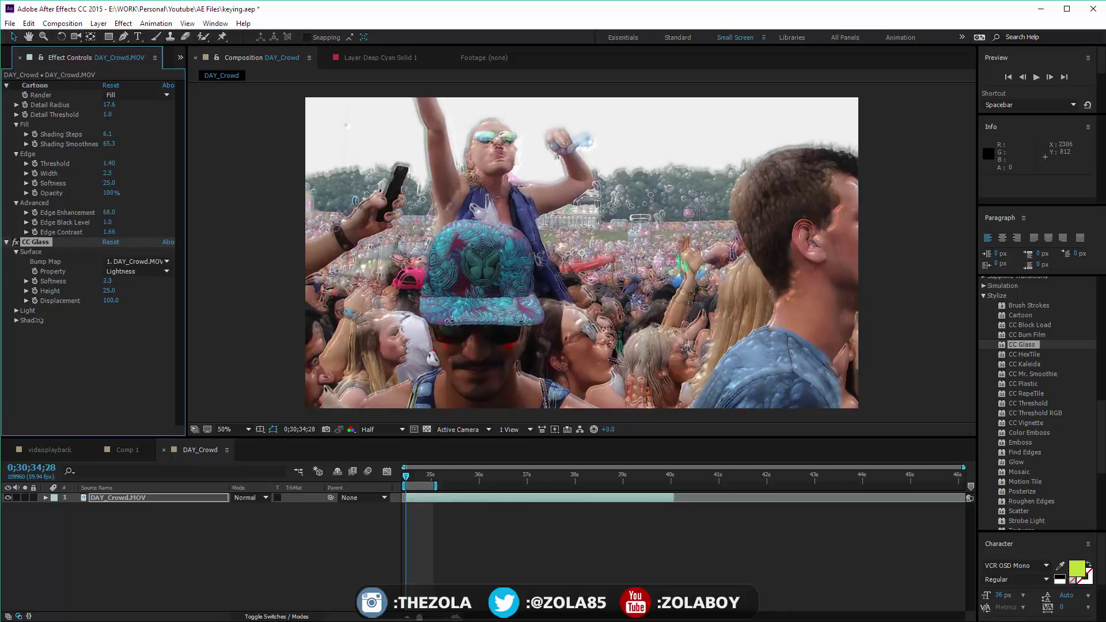
left_click_drag(19, 336, 12, 336)
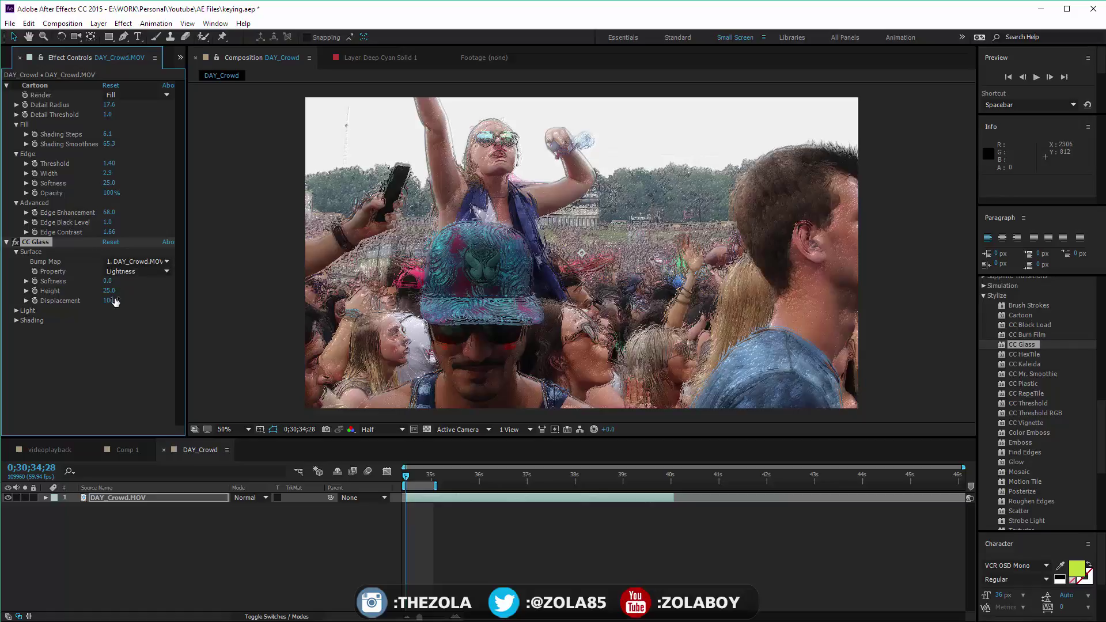
left_click_drag(115, 302, 300, 264)
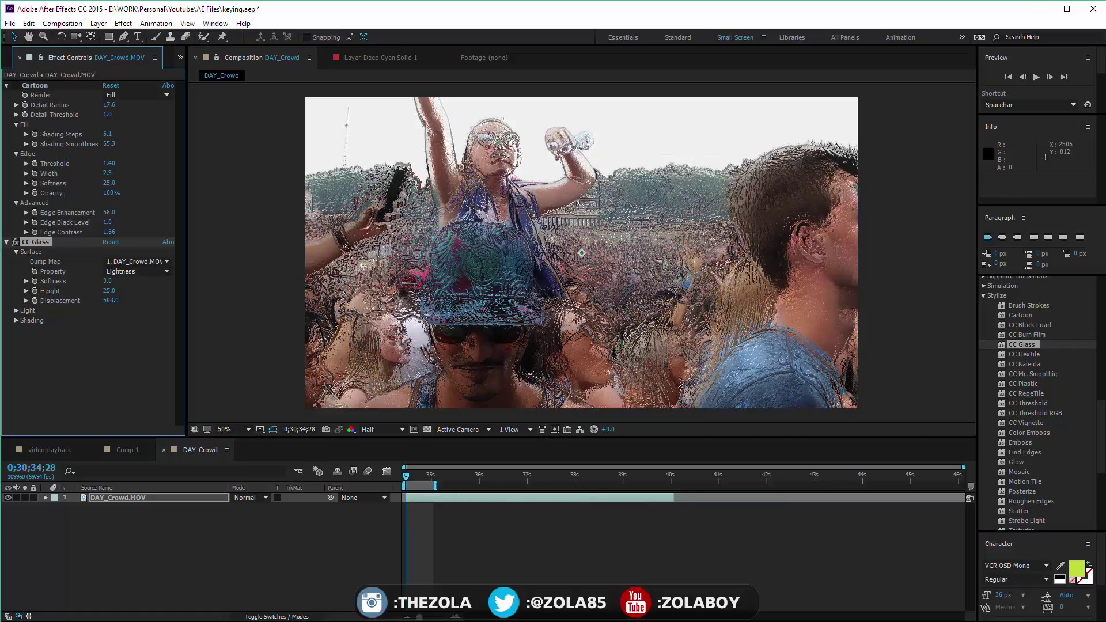
left_click_drag(110, 300, 316, 276)
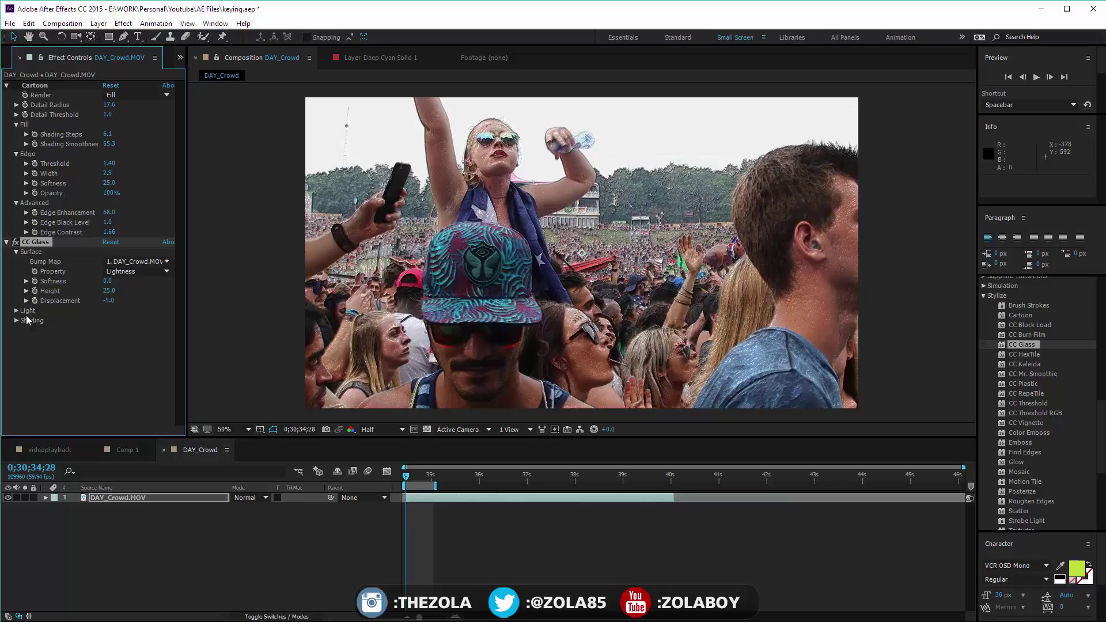
- Set the CC Glass light color to a pale cyan (hue 182°, saturation 27%, brightness 76%) and the light type to Point Light
left_click(109, 340)
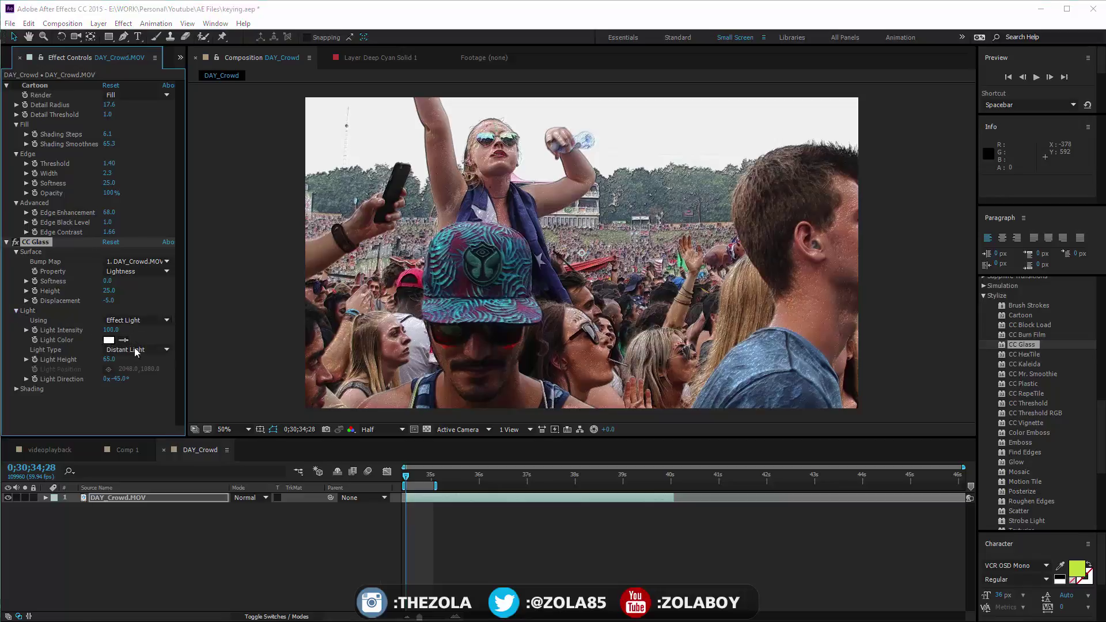
left_click(143, 554)
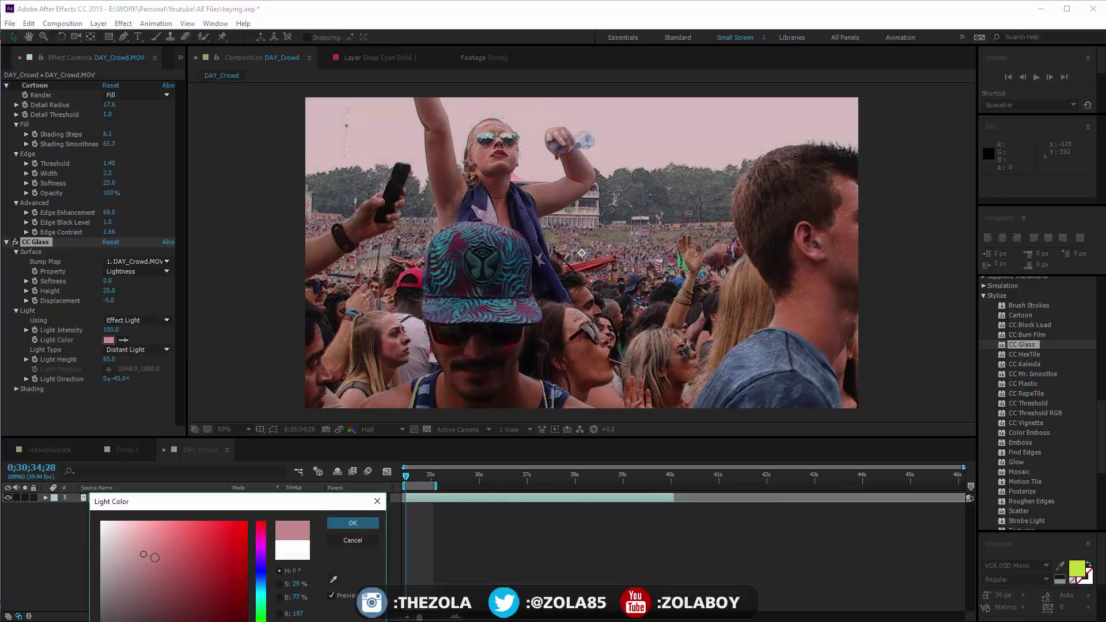
left_click(265, 593)
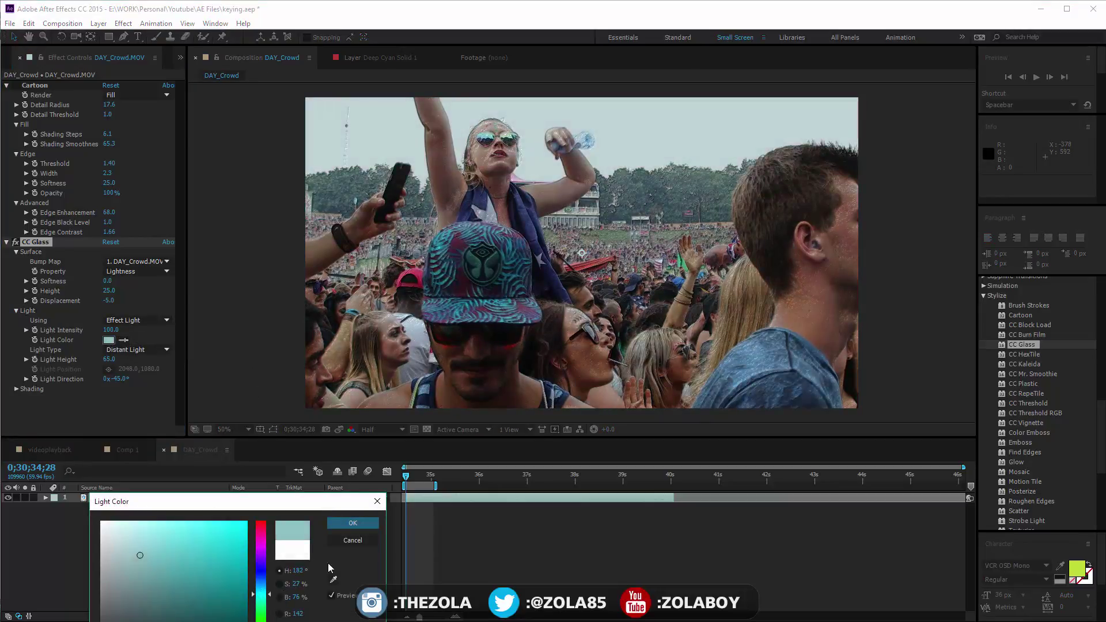
left_click(353, 523)
left_click(127, 349)
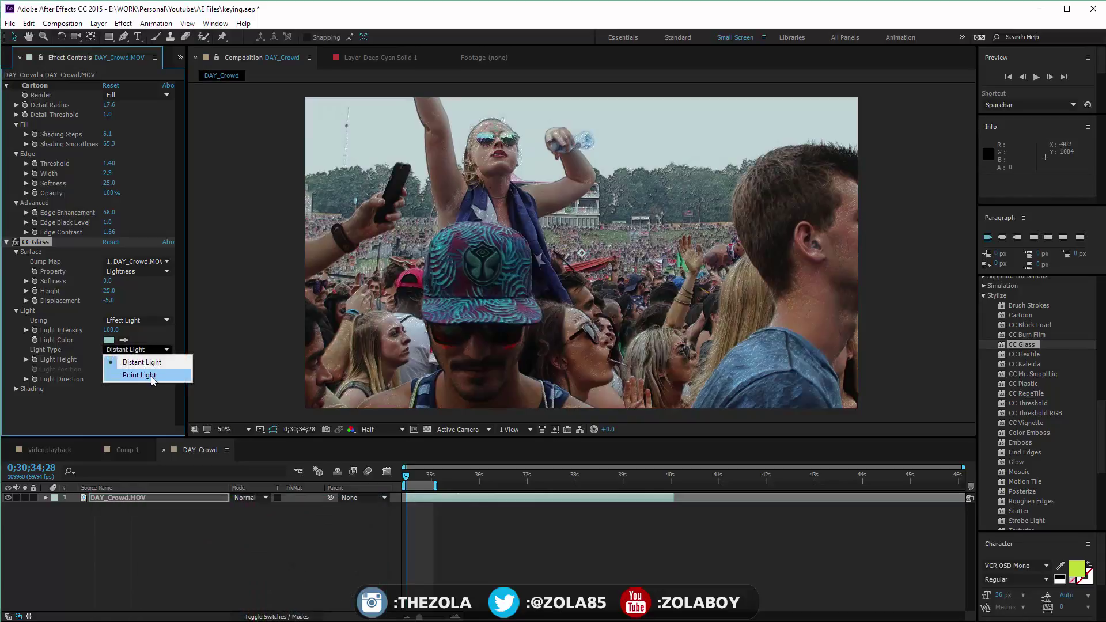
left_click(133, 372)
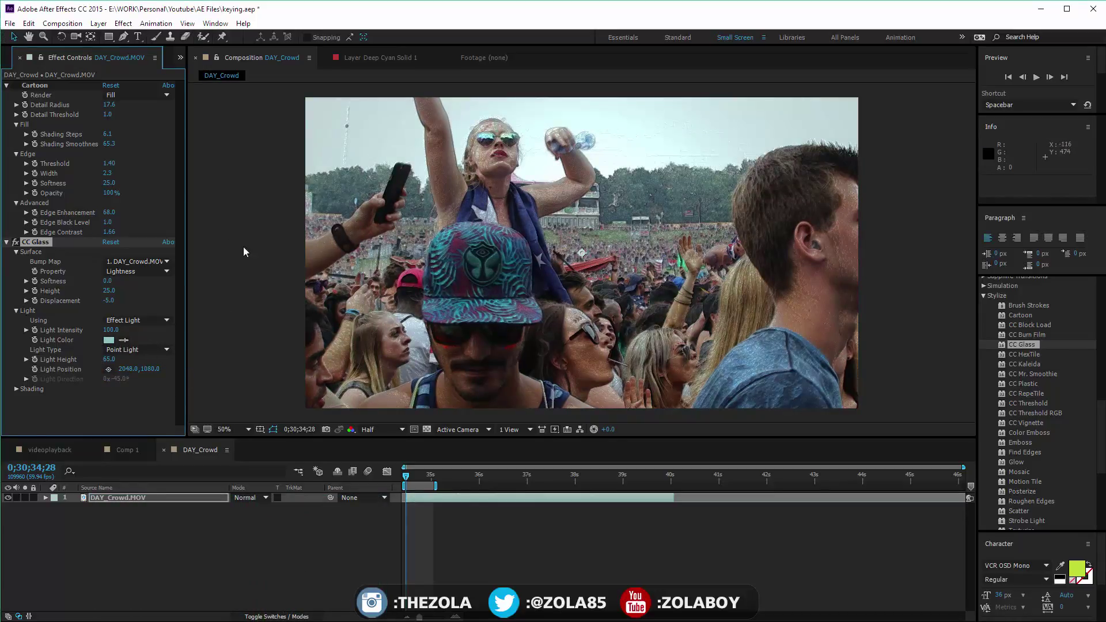
- Remove the CC Glass and Cartoon effects from the DAY_Crowd.MOV layer
key("Delete")
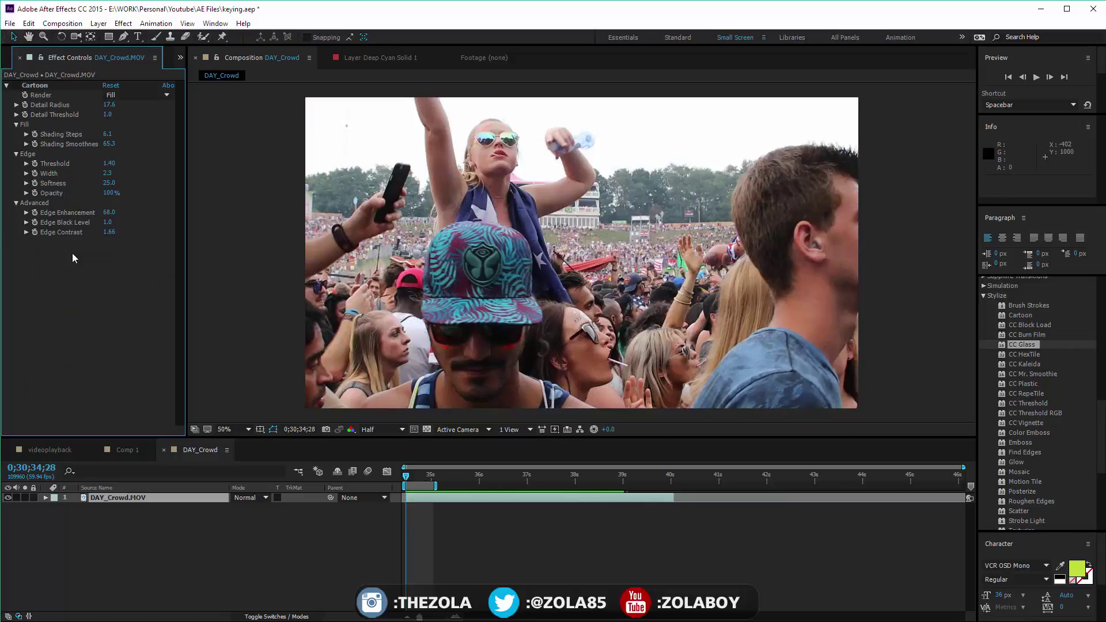
left_click(44, 95)
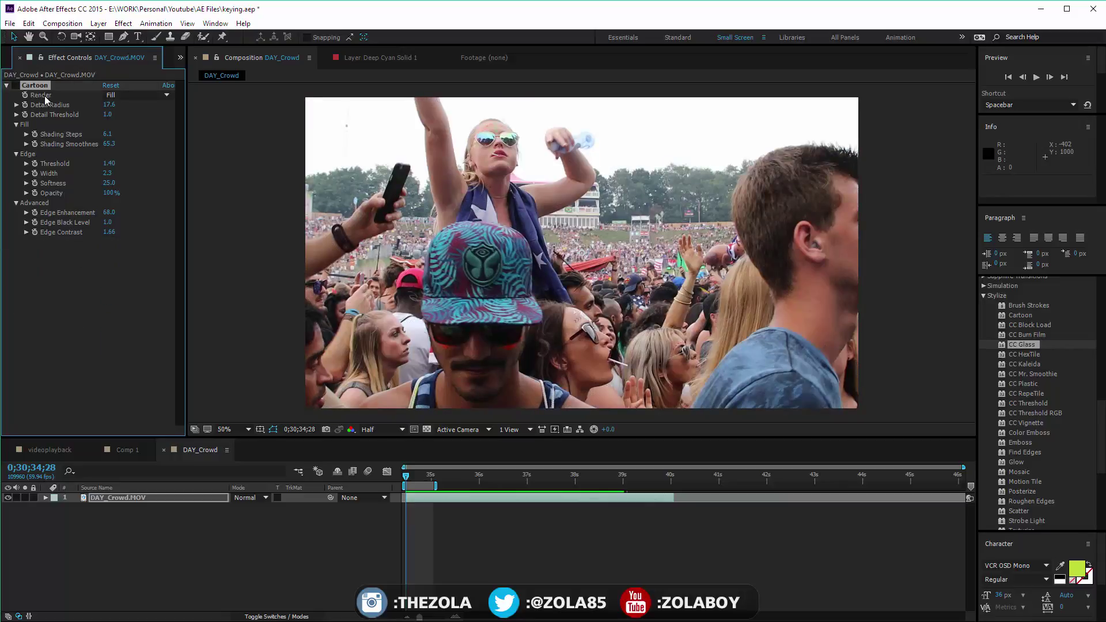
key("Delete")
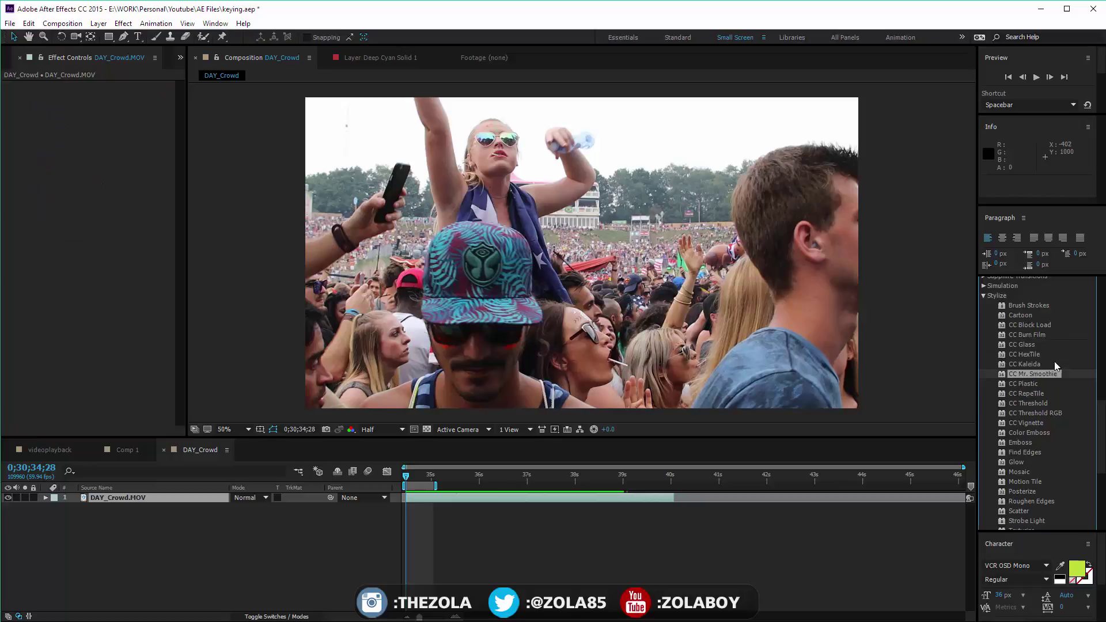
- Apply CC HexTile to the DAY_Crowd.MOV layer with Fold Aligned rendering and radius 723.0, and scrub the timeline to preview it
left_click_drag(1031, 364, 866, 391)
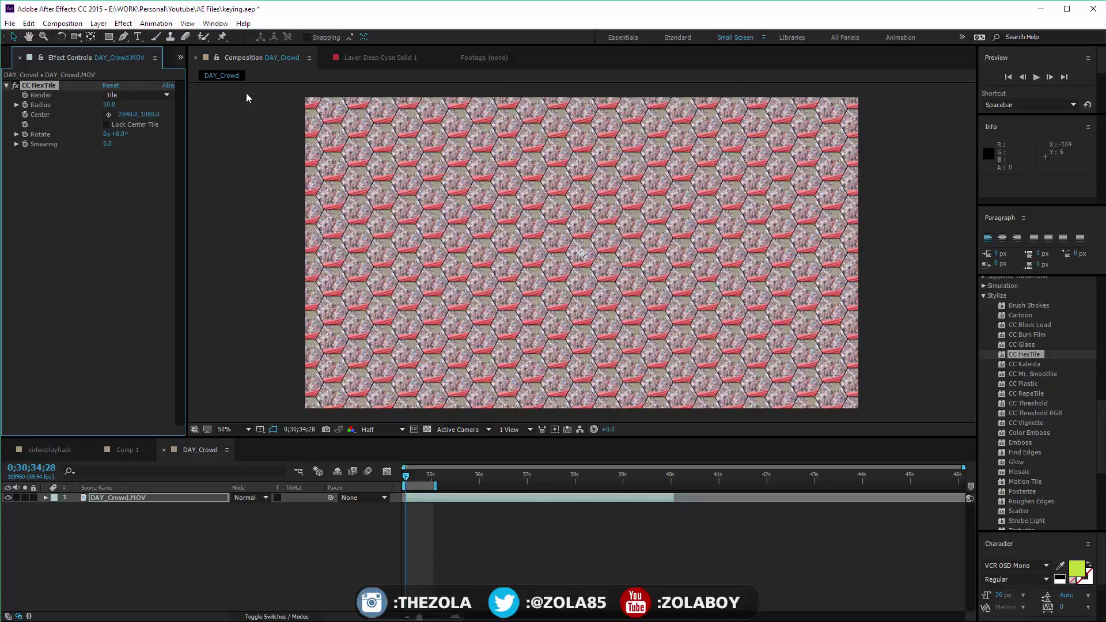
left_click(156, 95)
left_click(143, 125)
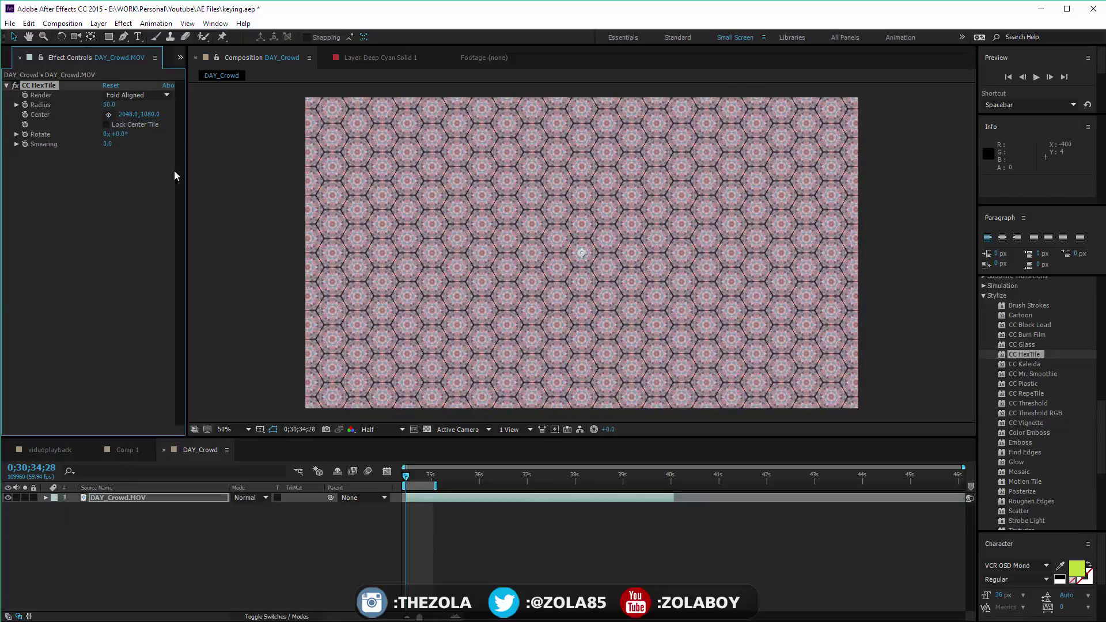
left_click_drag(129, 104, 200, 155)
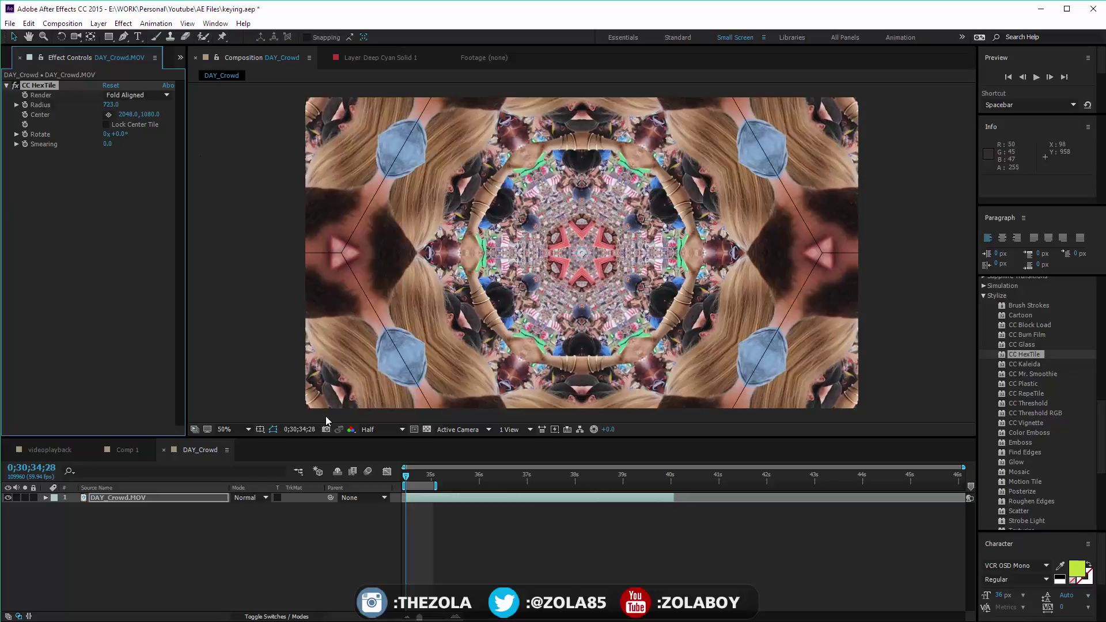
left_click_drag(407, 479, 459, 491)
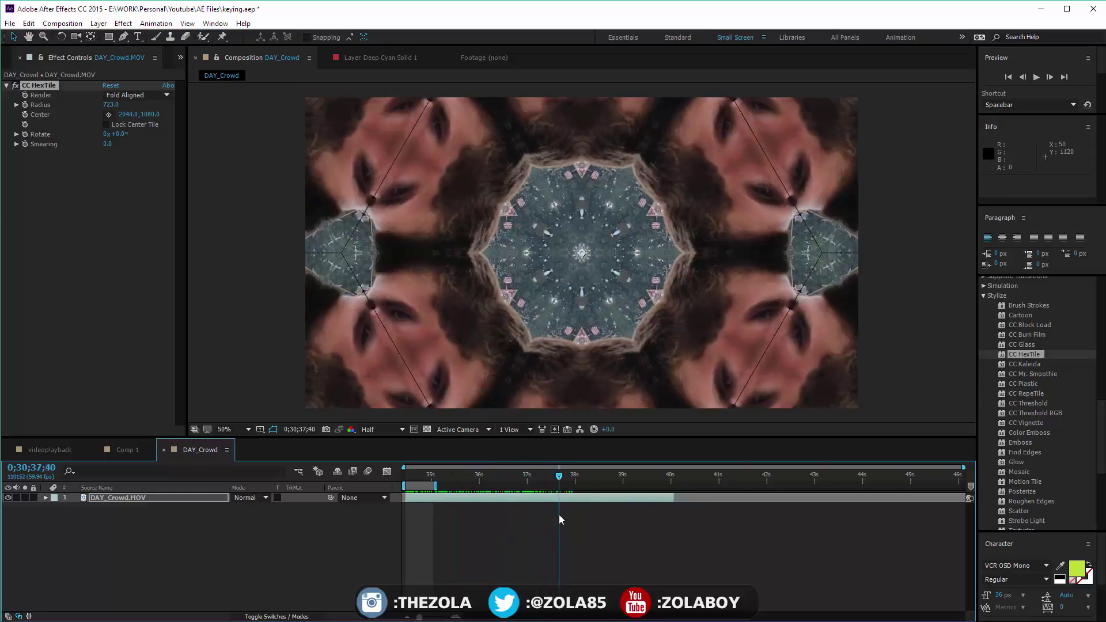
left_click_drag(629, 523, 430, 504)
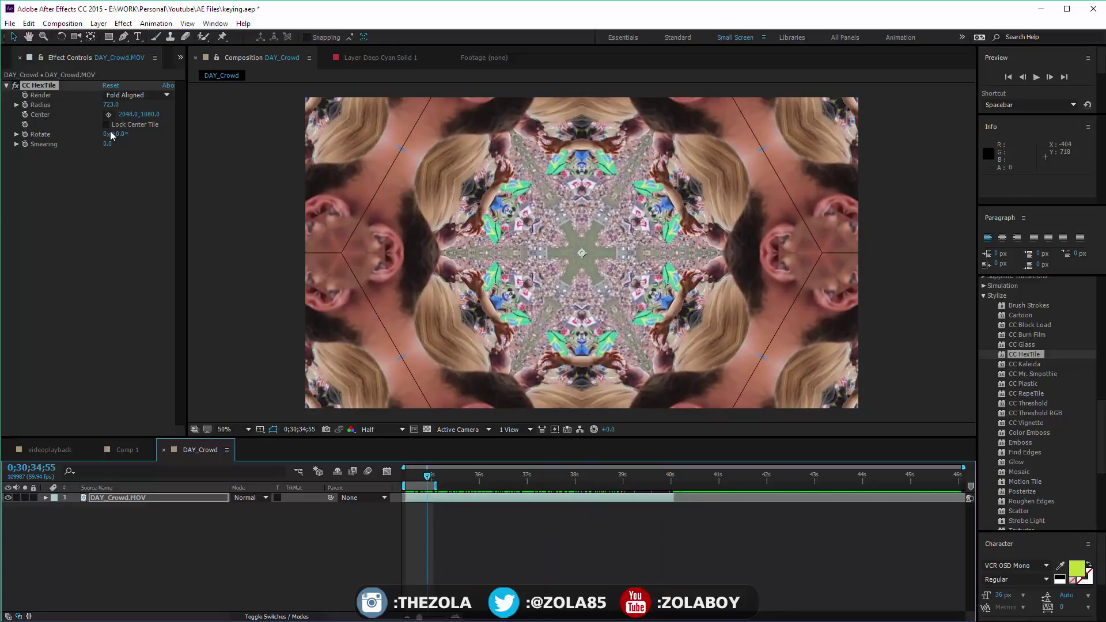
- Set the CC HexTile smearing to 79.6 and scrub the result, leaving the playhead at 0;30;35;31
mouse_move(107, 147)
left_mouse_down()
mouse_move(428, 188)
mouse_move(669, 130)
mouse_move(460, 173)
mouse_move(576, 173)
mouse_move(566, 184)
left_mouse_up()
key("space")
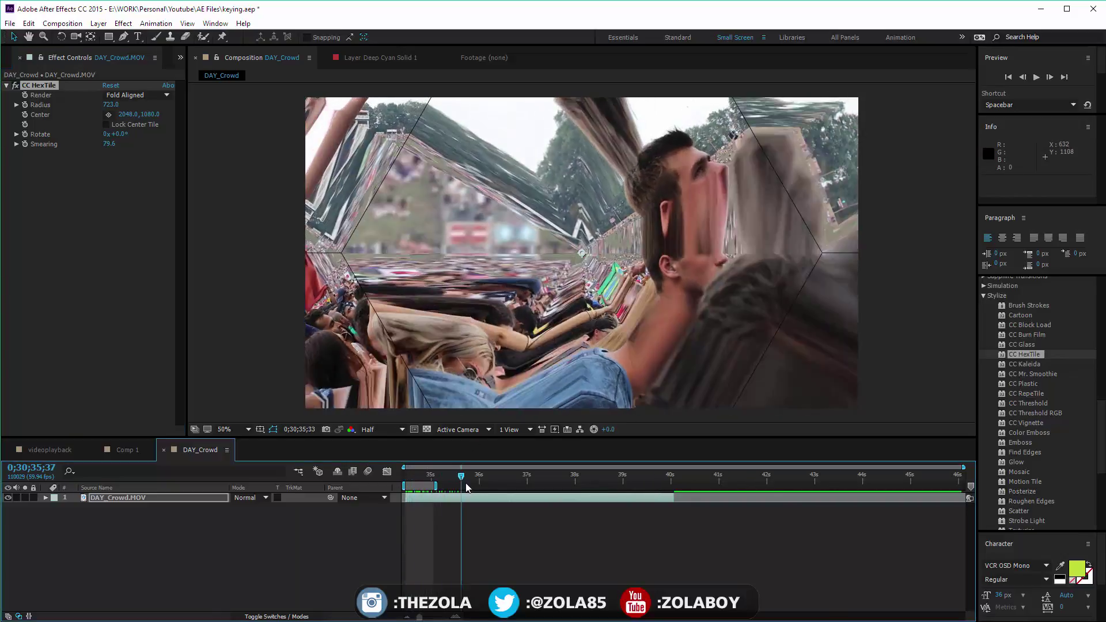
left_click_drag(500, 476, 456, 476)
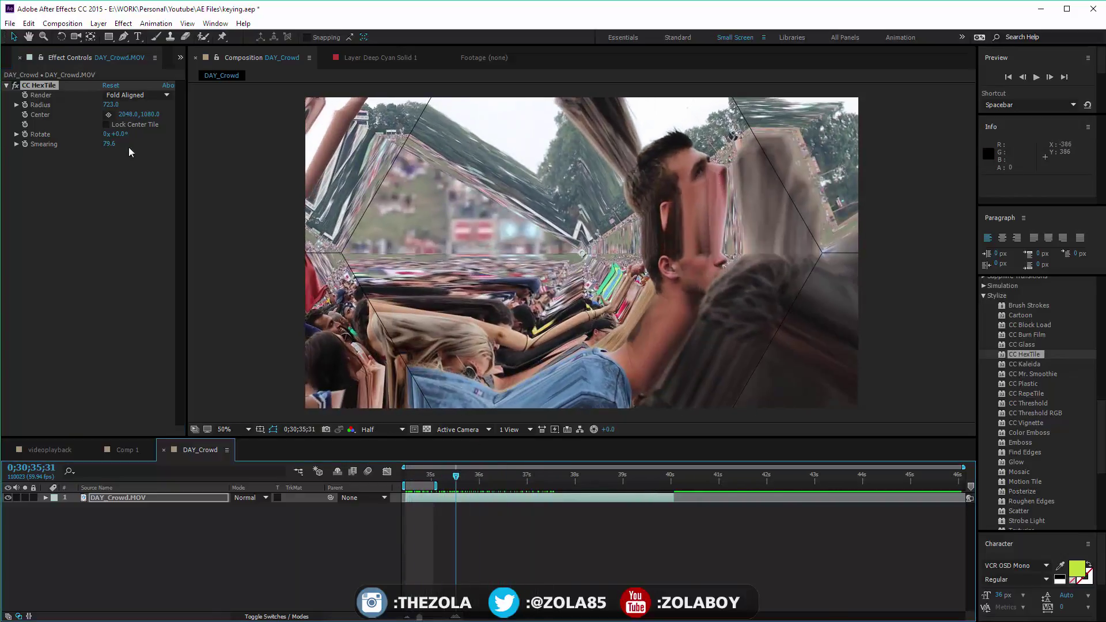
- Set CC HexTile to Fold Seamlessly with radius 180.0, center 2038.0, 1059.0, rotation 79° and smearing 2.9
left_click_drag(157, 115, 426, 260)
left_click_drag(123, 133, 197, 138)
left_click_drag(108, 105, 581, 250)
mouse_move(124, 134)
left_mouse_down()
mouse_move(145, 145)
mouse_move(92, 172)
mouse_move(147, 201)
left_mouse_up()
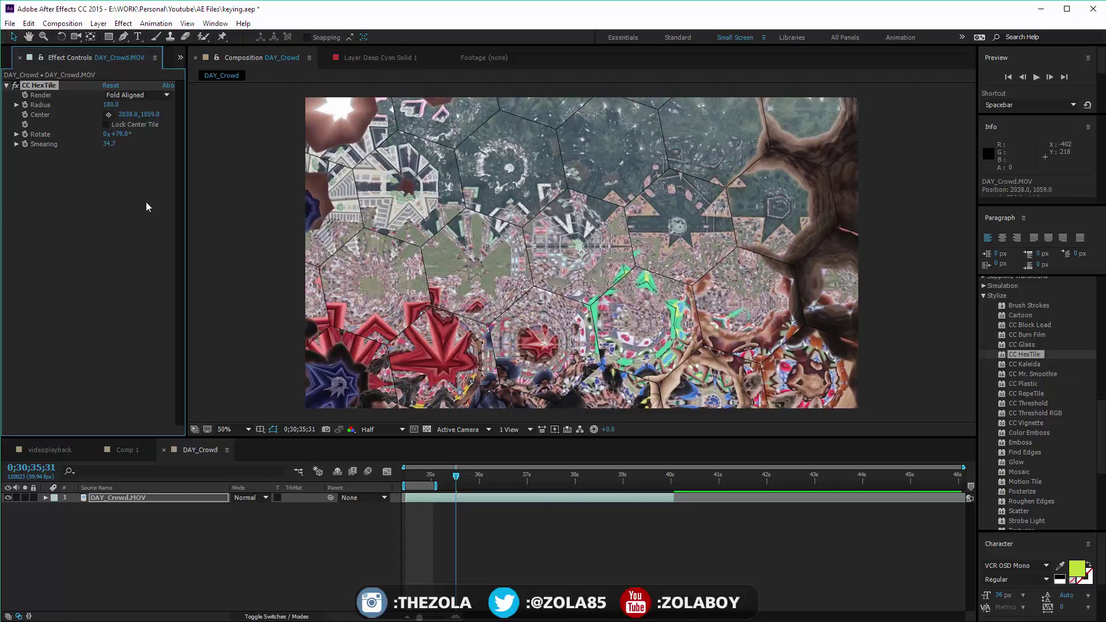
left_click_drag(108, 144, 22, 244)
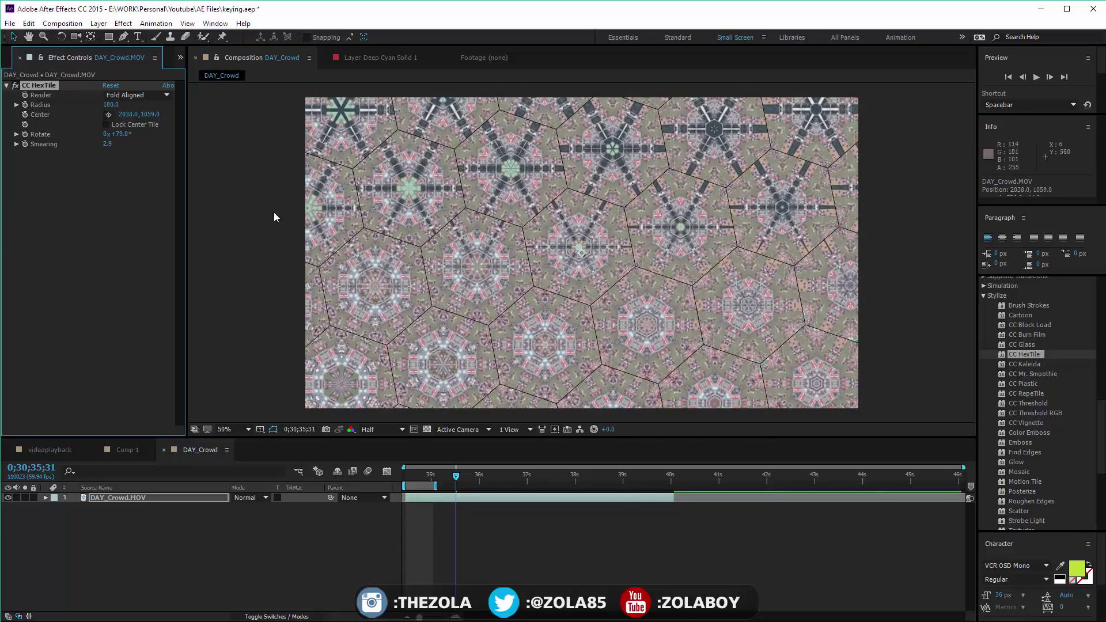
left_click(152, 99)
left_click(128, 131)
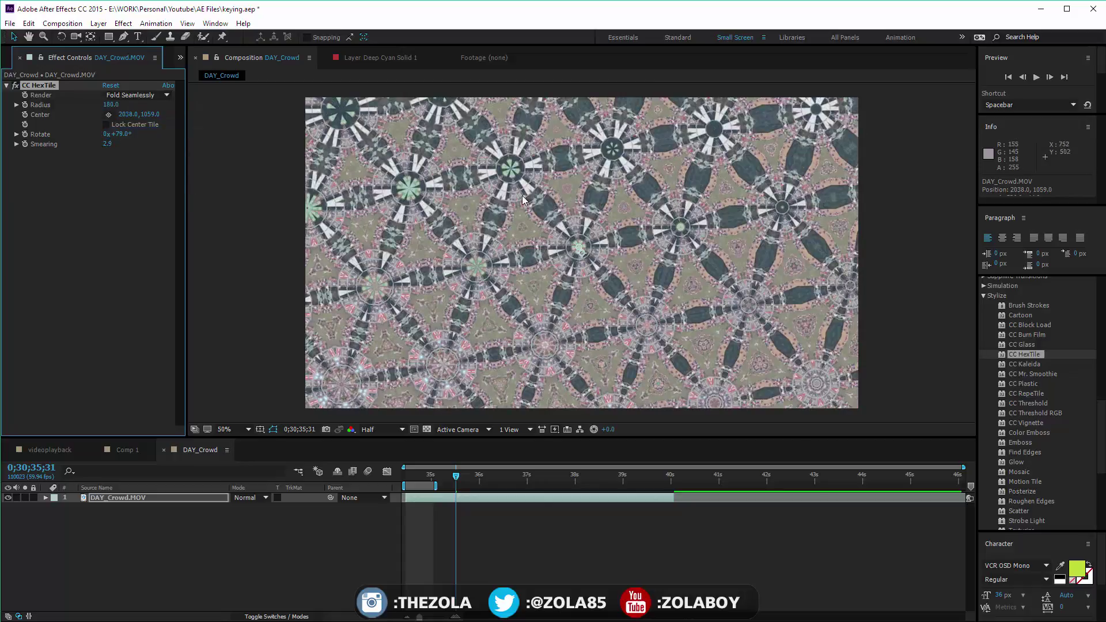
- Scrub the timeline to preview the CC HexTile result and remove the effect from the DAY_Crowd.MOV layer
mouse_move(420, 477)
left_mouse_down()
mouse_move(505, 497)
mouse_move(441, 478)
left_mouse_up()
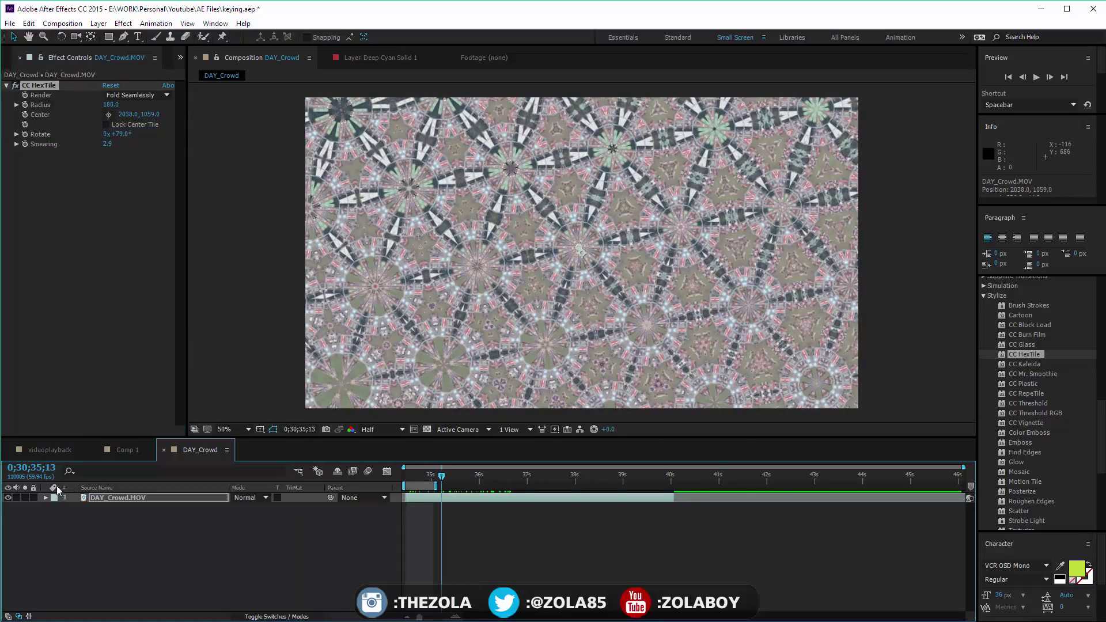
left_click(247, 515)
left_click_drag(409, 475, 574, 499)
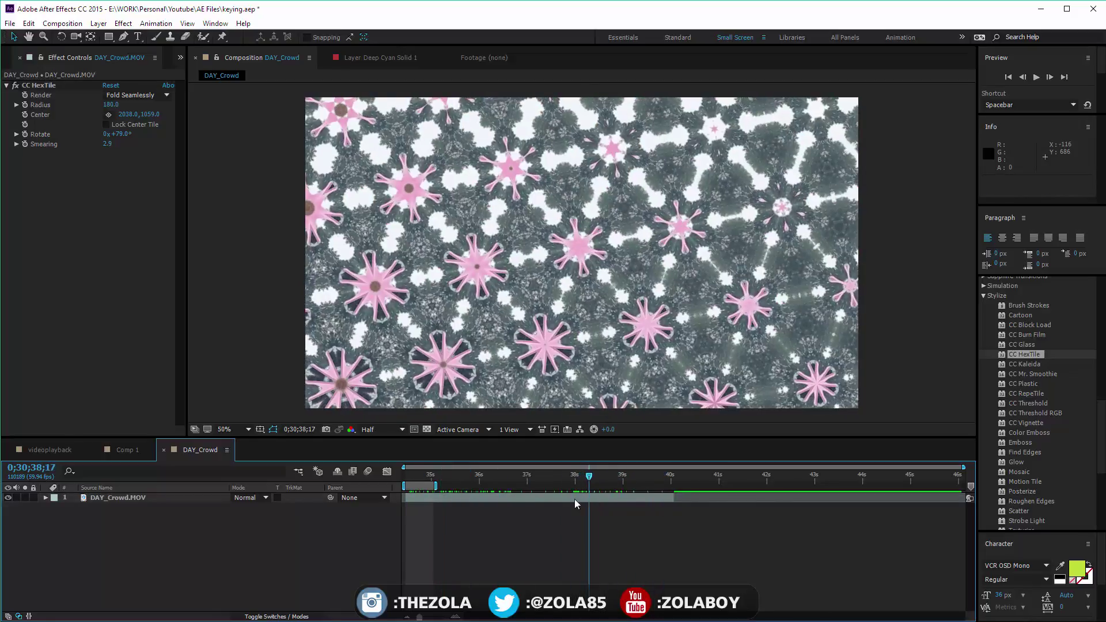
left_click(46, 85)
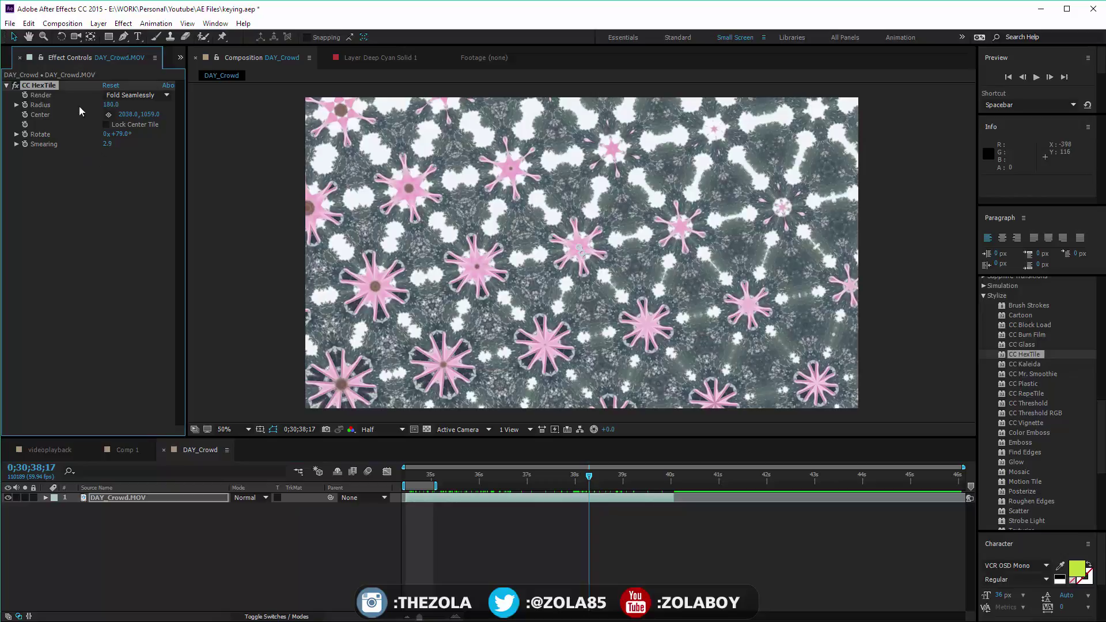
key("Delete")
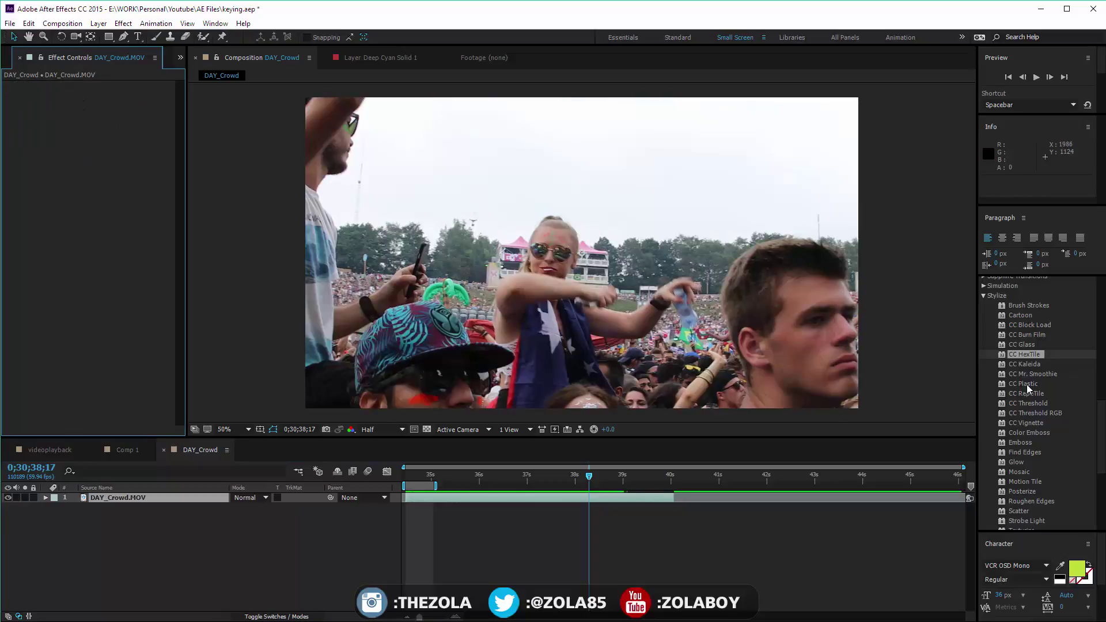
- Apply CC Kaleida to the DAY_Crowd.MOV layer and, with the playhead at 0;30;36;28, set its center to 2048.0, 1640.0
left_click_drag(1023, 363, 219, 499)
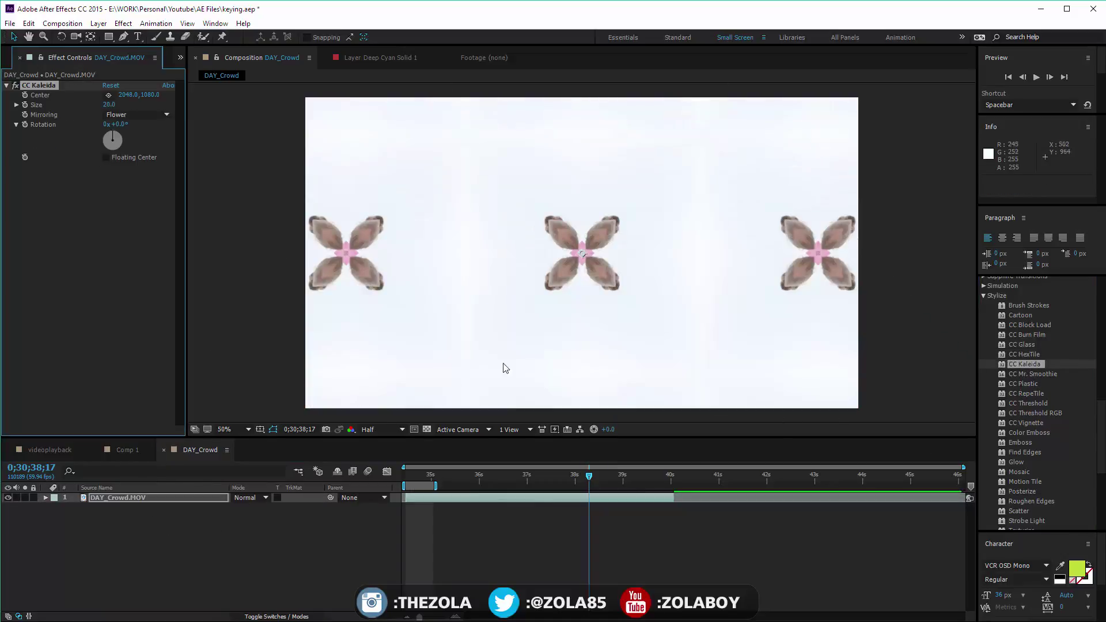
left_click_drag(415, 475, 502, 493)
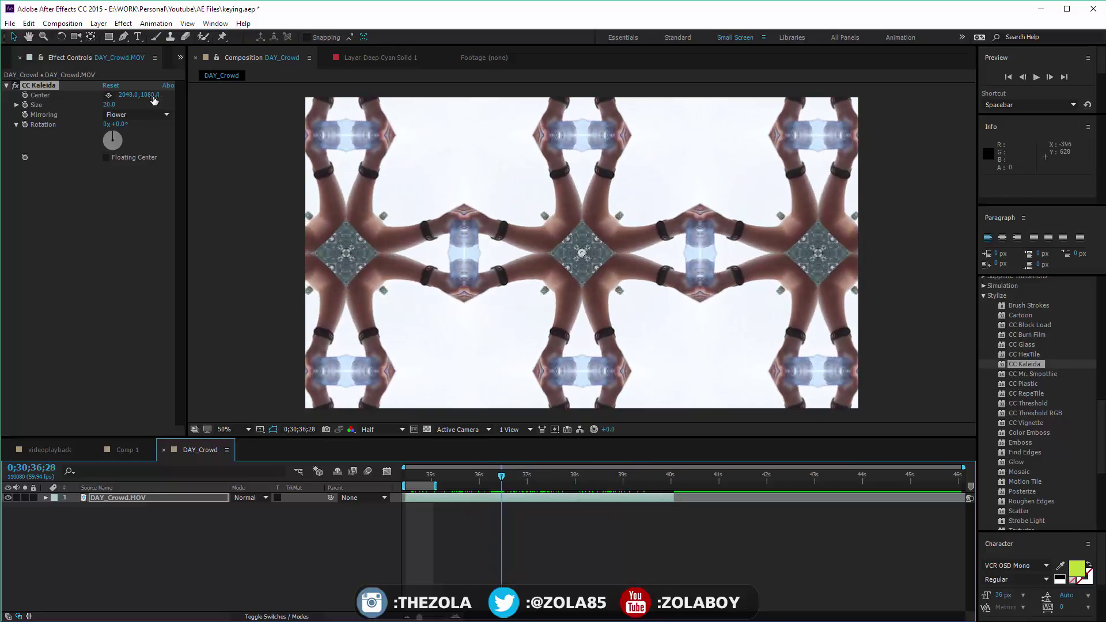
left_click_drag(153, 98, 187, 93)
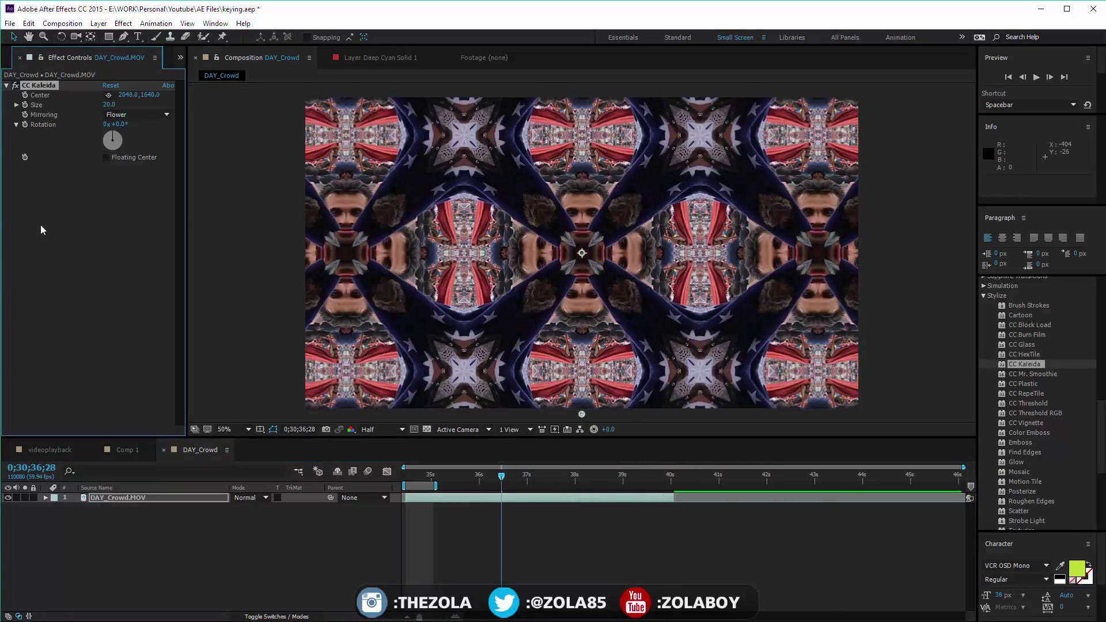
- Reposition the CC Kaleida center to 2258.0, 1074.0, switching the effect off and on to compare with the original footage
left_click(16, 85)
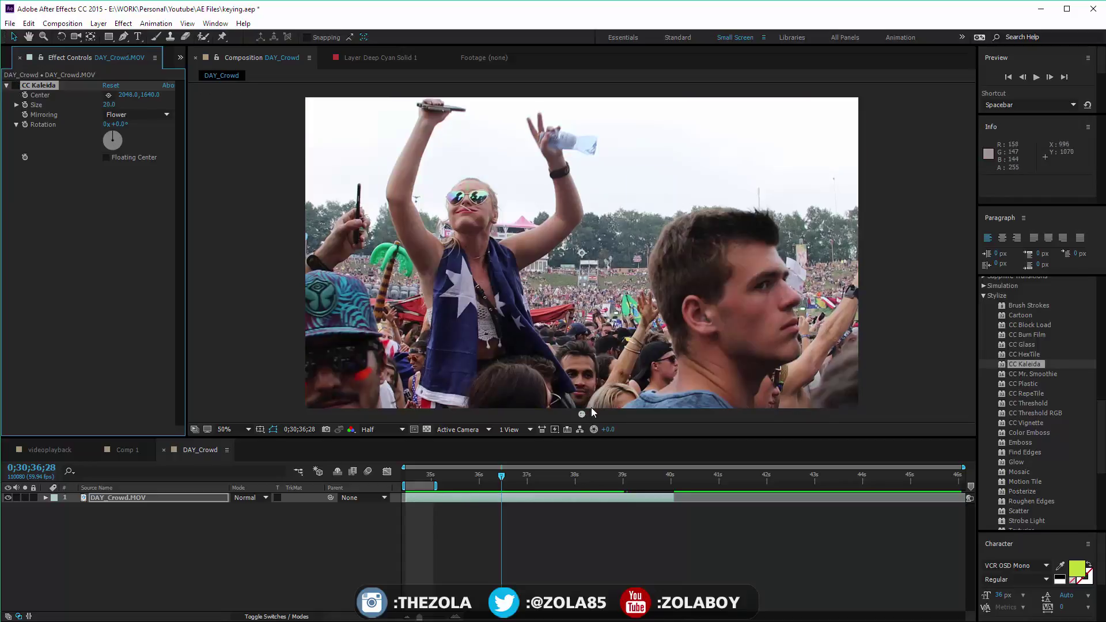
left_click_drag(582, 412, 472, 198)
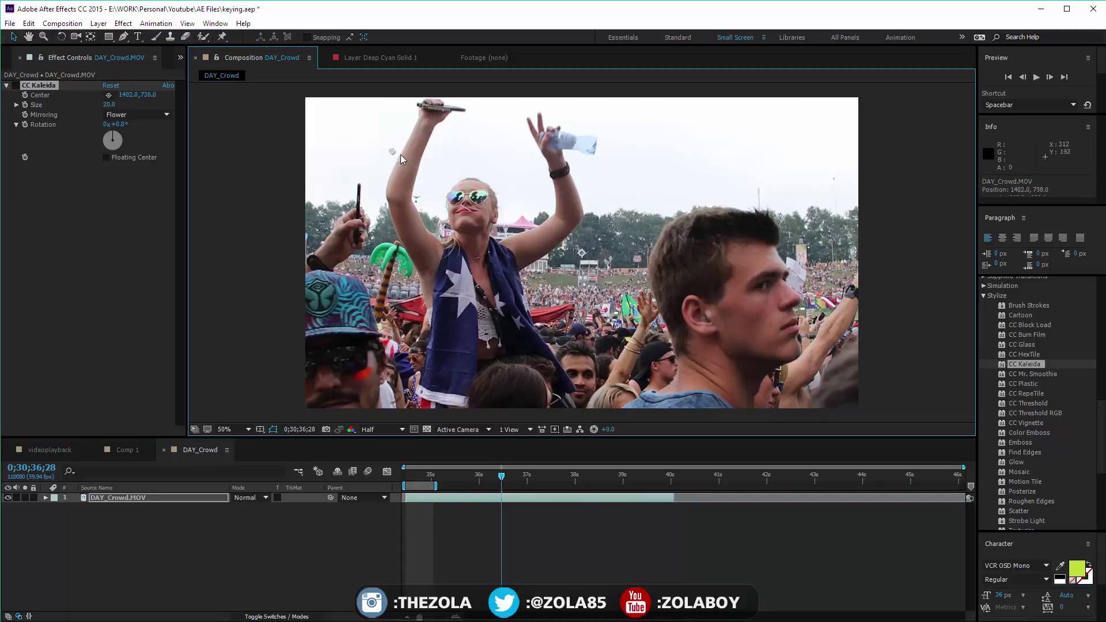
left_click_drag(415, 154, 419, 153)
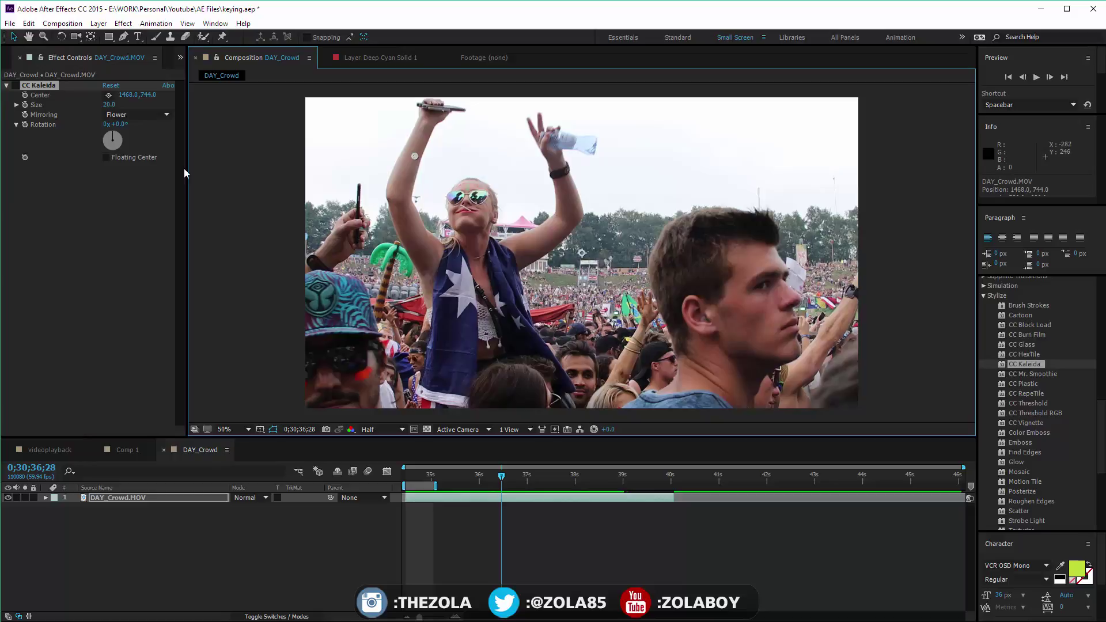
left_click(16, 85)
left_click_drag(413, 156, 643, 254)
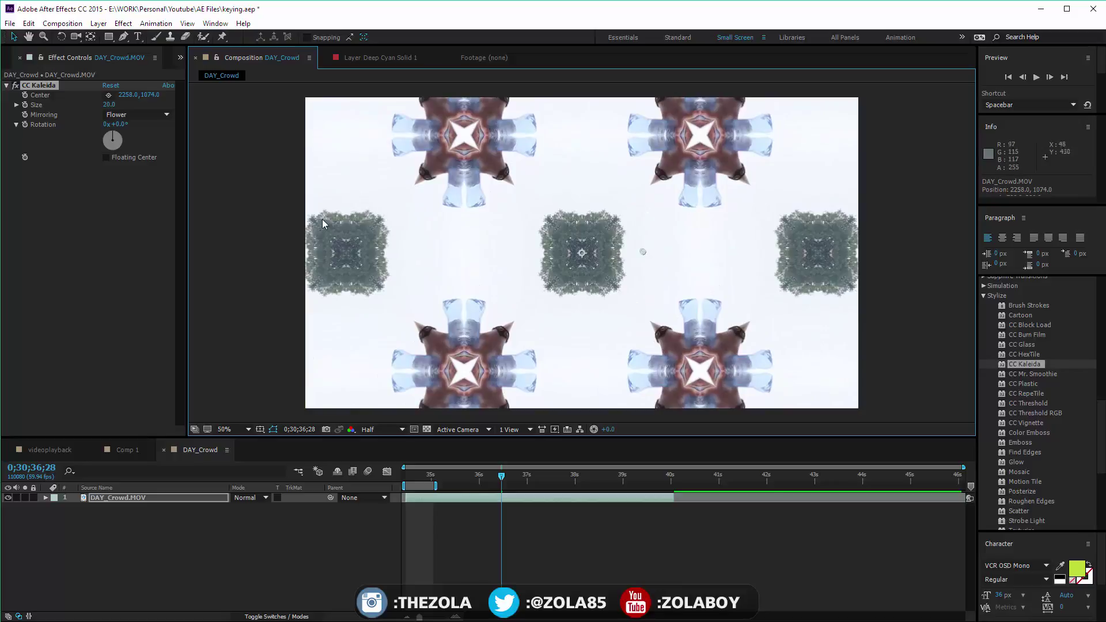
left_click(16, 85)
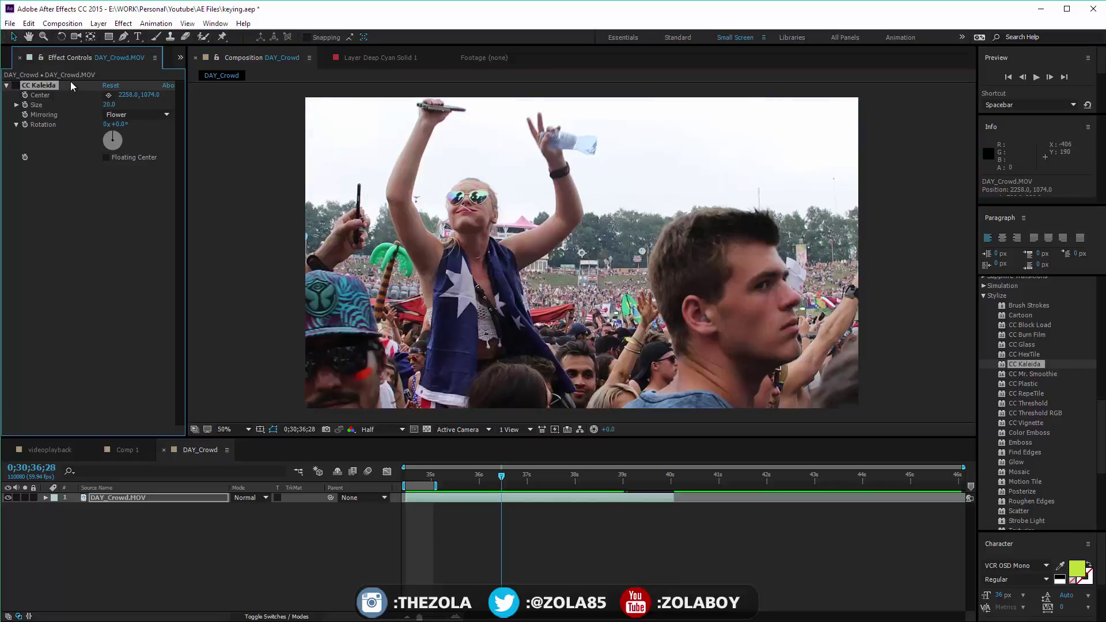
left_click(16, 85)
- Set the CC Kaleida mirroring to Can Meas and its rotation to 181°
left_click(134, 114)
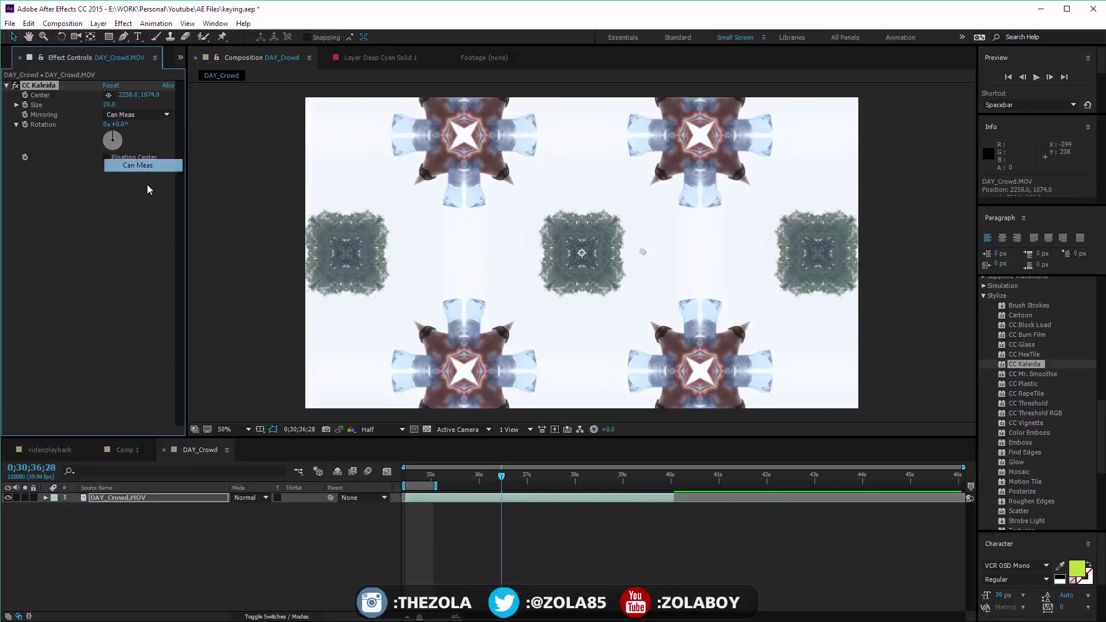
left_click(157, 171)
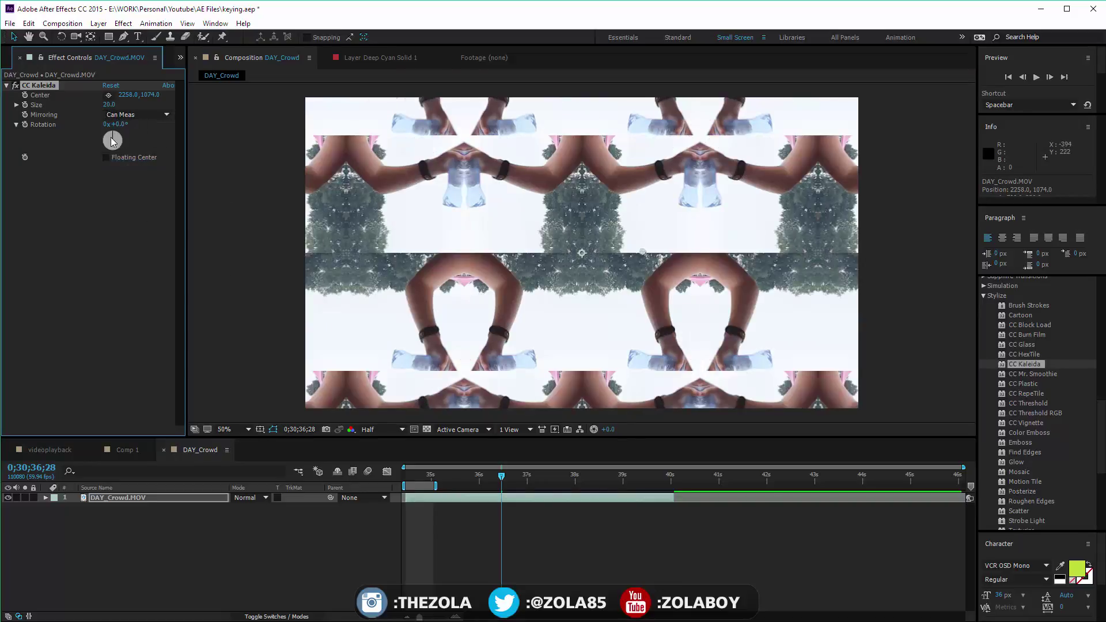
left_click_drag(112, 141, 116, 170)
- Switch the CC Kaleida mirroring to Dia Cross and, with the playhead at 0;30;35;29, move the center to 2002.0, 1010.0
left_click(137, 115)
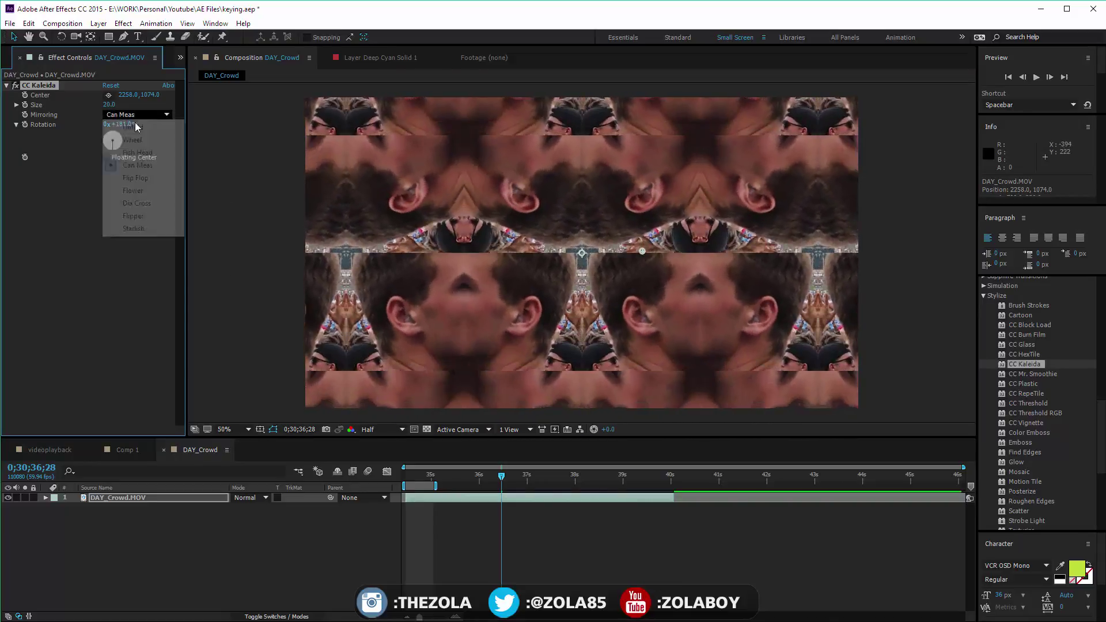
left_click(137, 203)
left_click_drag(497, 476, 455, 476)
left_click_drag(642, 252, 585, 248)
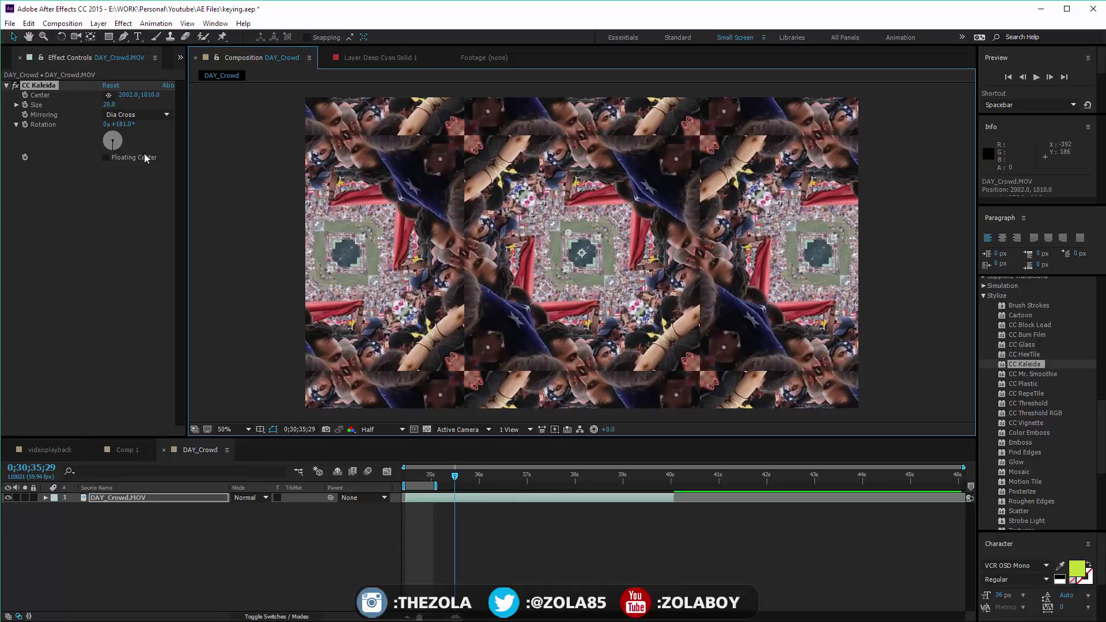
- Try Flipper mirroring before returning to Dia Cross, and set the CC Kaleida size to 48.0
left_click(136, 115)
left_click(145, 214)
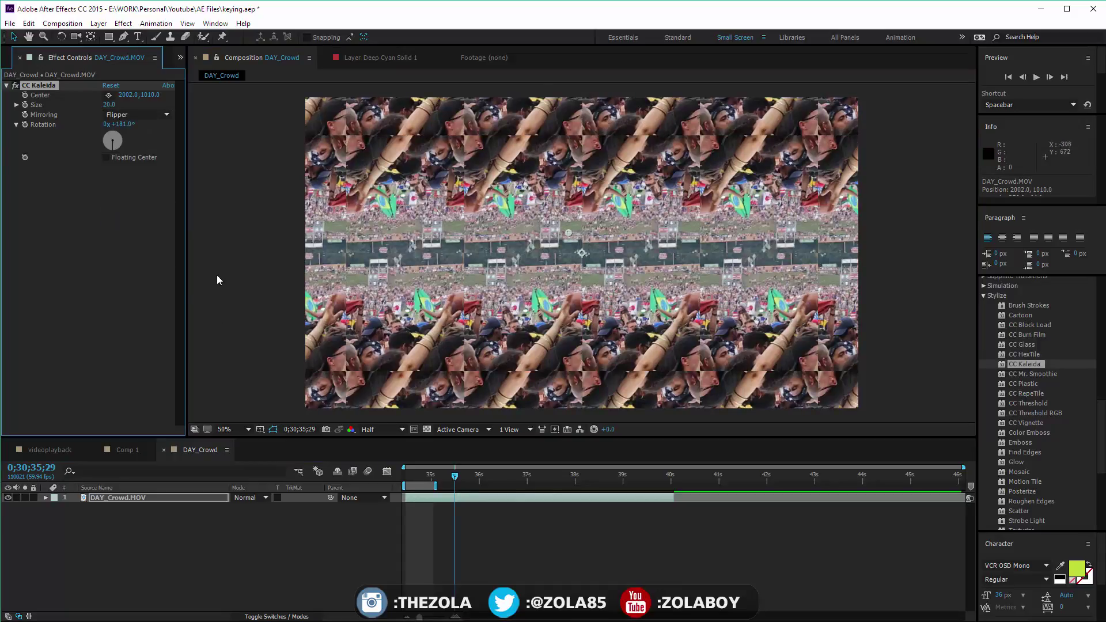
left_click(137, 203)
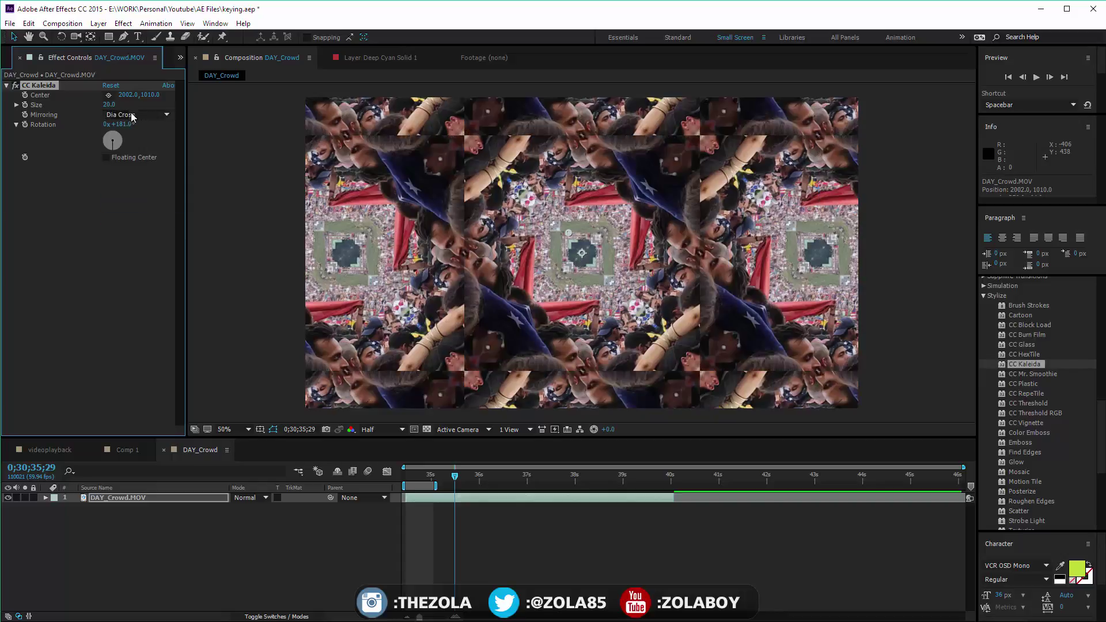
left_click_drag(122, 108, 180, 114)
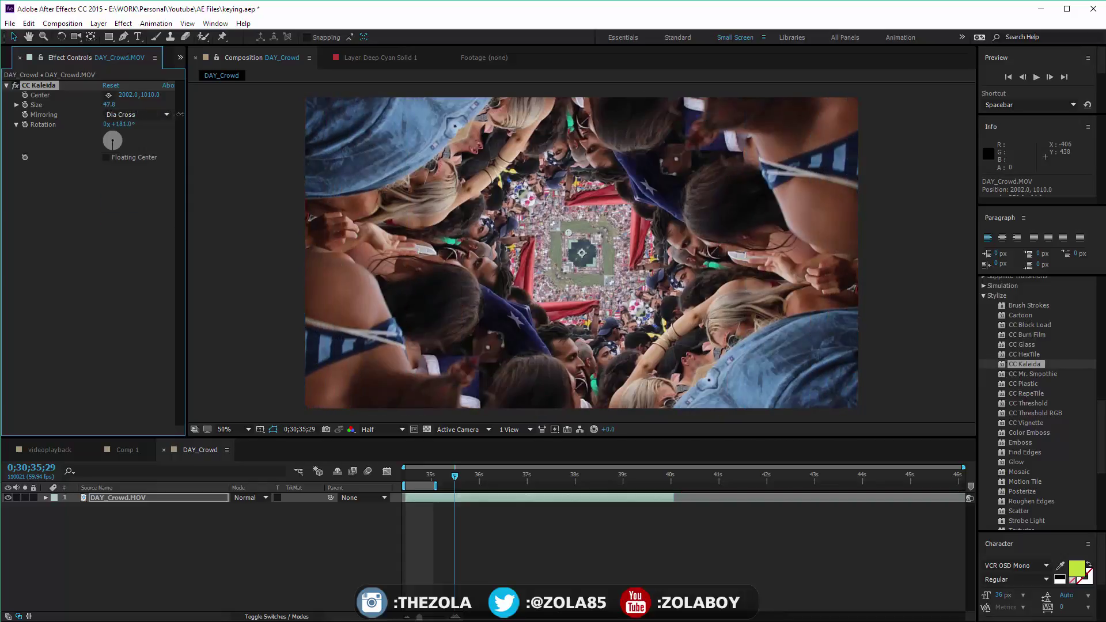
- Preview the CC Kaleida result across the timeline and remove the effect from the DAY_Crowd.MOV layer
left_click_drag(411, 478, 685, 436)
key("space")
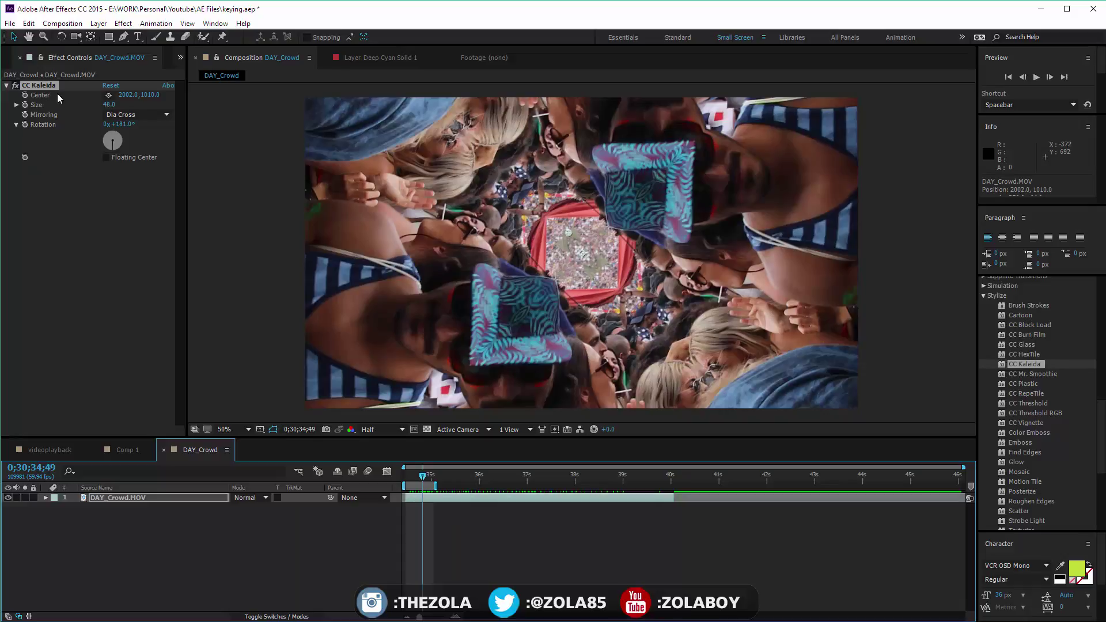
left_click(55, 91)
key("Delete")
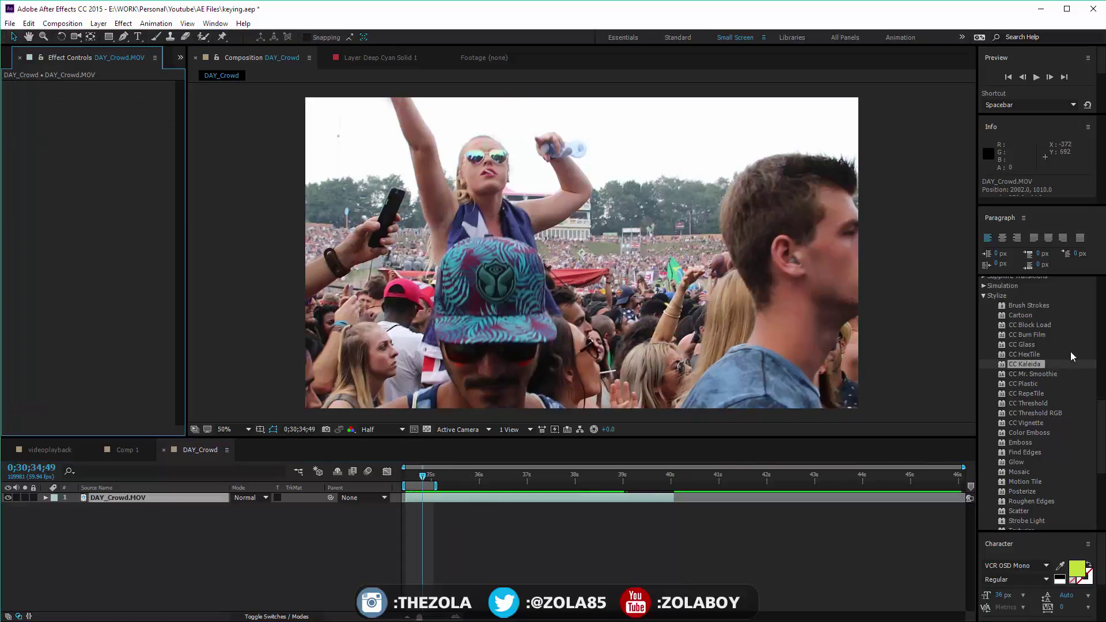
- Scale the DAY_Crowd.MOV layer down to 27% and apply the CC RepeTile effect to it
left_click(1034, 394)
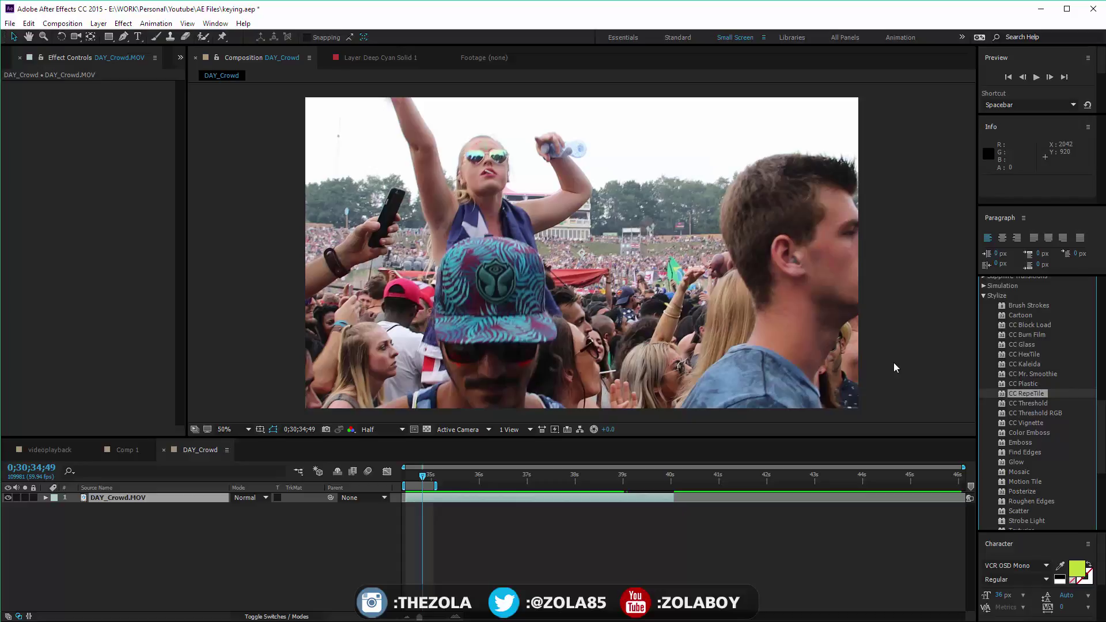
left_click(159, 526)
key("s")
left_click_drag(264, 508, 222, 512)
left_click_drag(1027, 394, 170, 505)
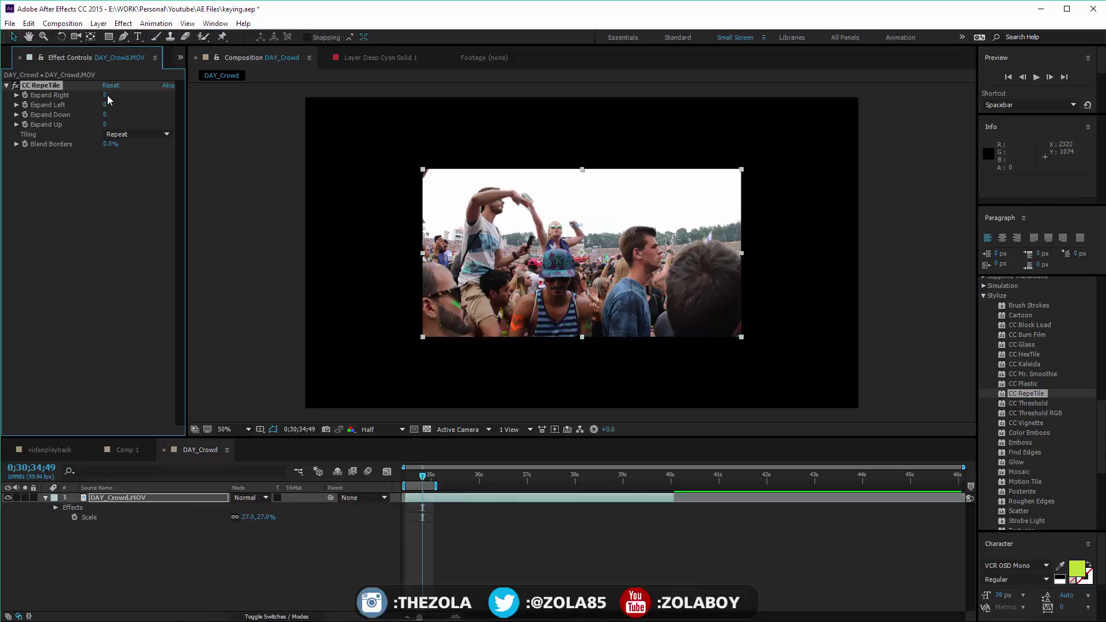
- Place the layer at 466.0, 612.0 with 11% scale and expand CC RepeTile by 9035 right, 3020 left, 2650 down and 1690 up
left_click_drag(105, 95, 640, 166)
left_click_drag(686, 257, 562, 259)
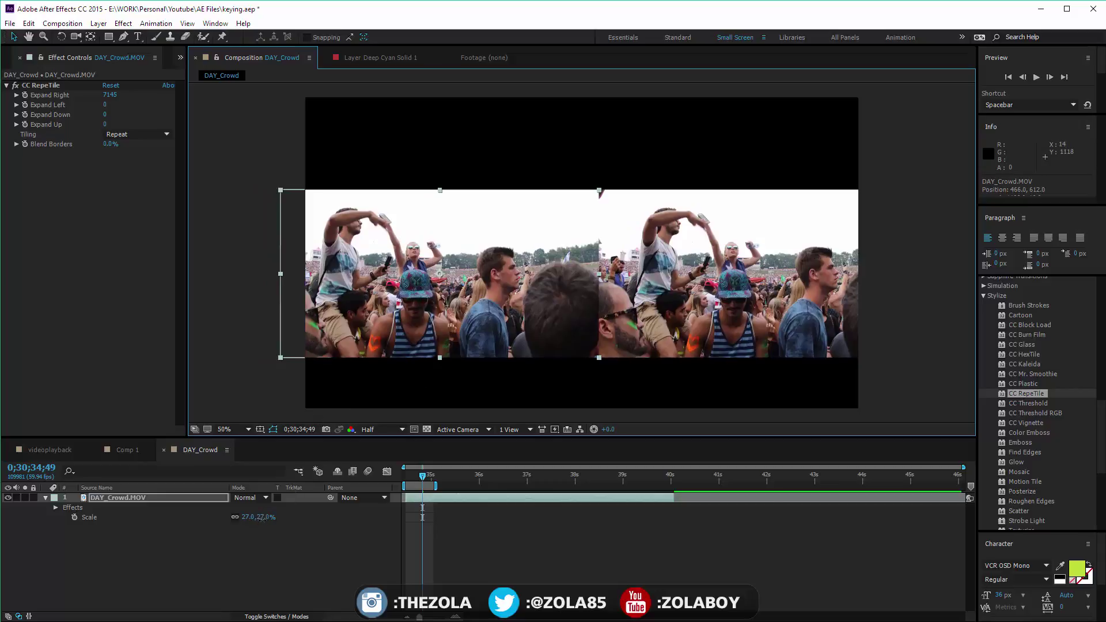
mouse_move(262, 517)
left_mouse_down()
mouse_move(231, 517)
mouse_move(245, 518)
left_mouse_up()
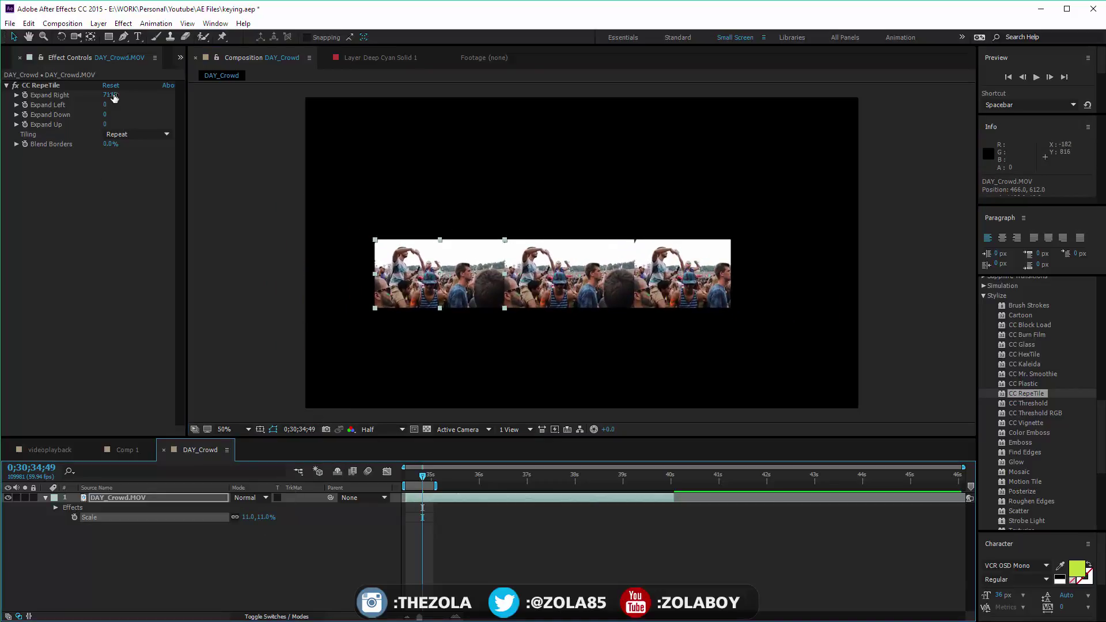
left_click_drag(114, 98, 149, 128)
- Set the CC RepeTile tiling to Unfold and move the layer to position 688.0, 544.0
left_click(138, 134)
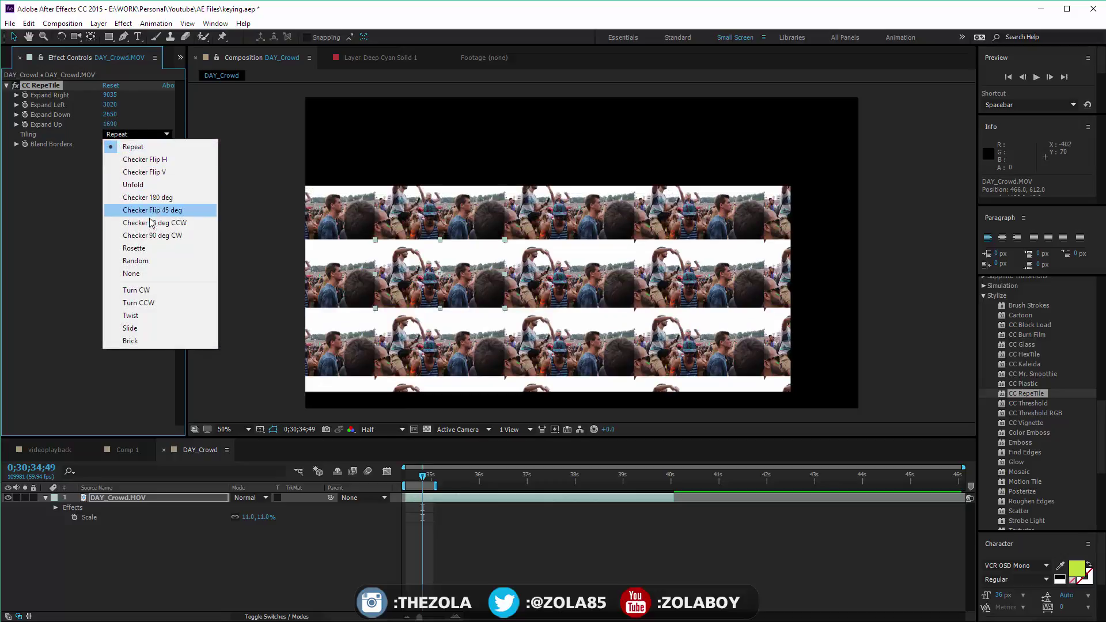
left_click(141, 185)
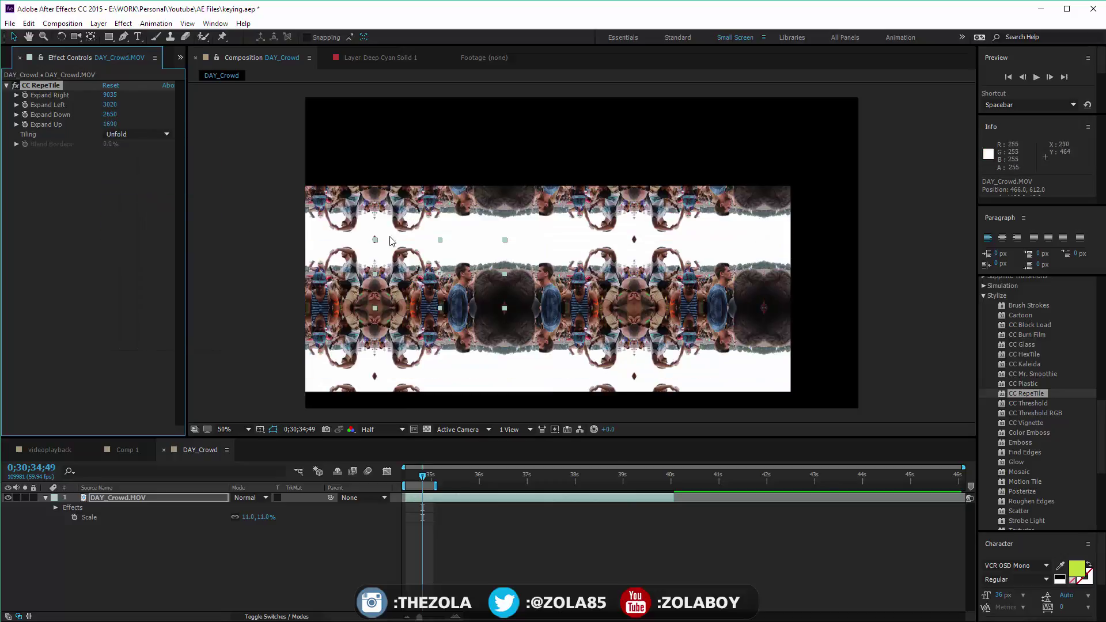
left_click_drag(380, 300, 444, 281)
- Set the CC RepeTile tiling to Rosette and try out its border blending
left_click(139, 134)
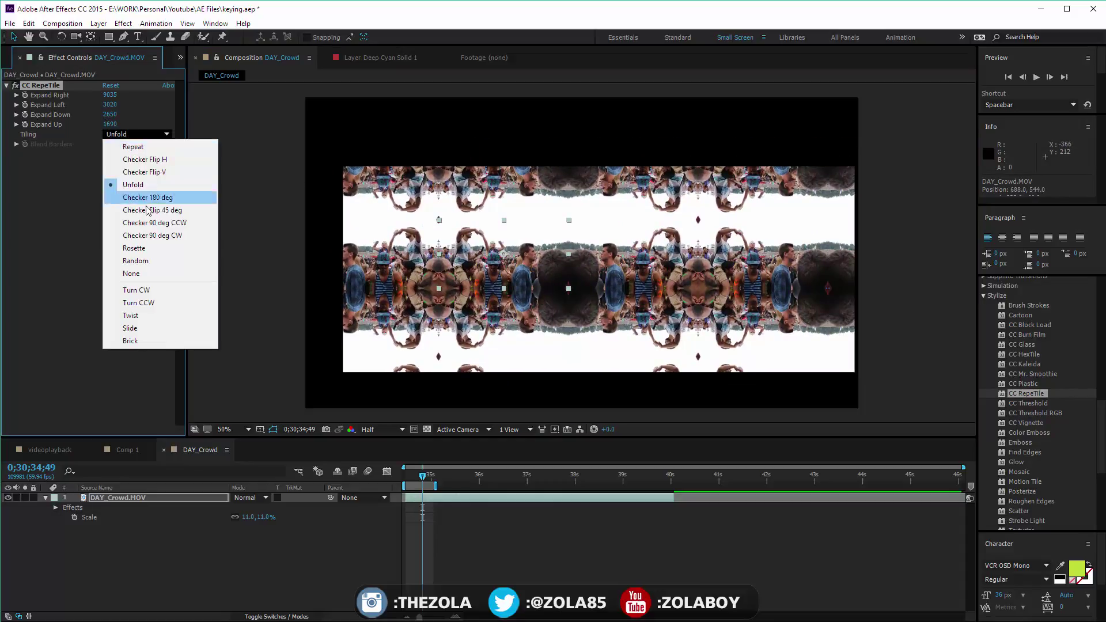
left_click(161, 247)
left_click(135, 134)
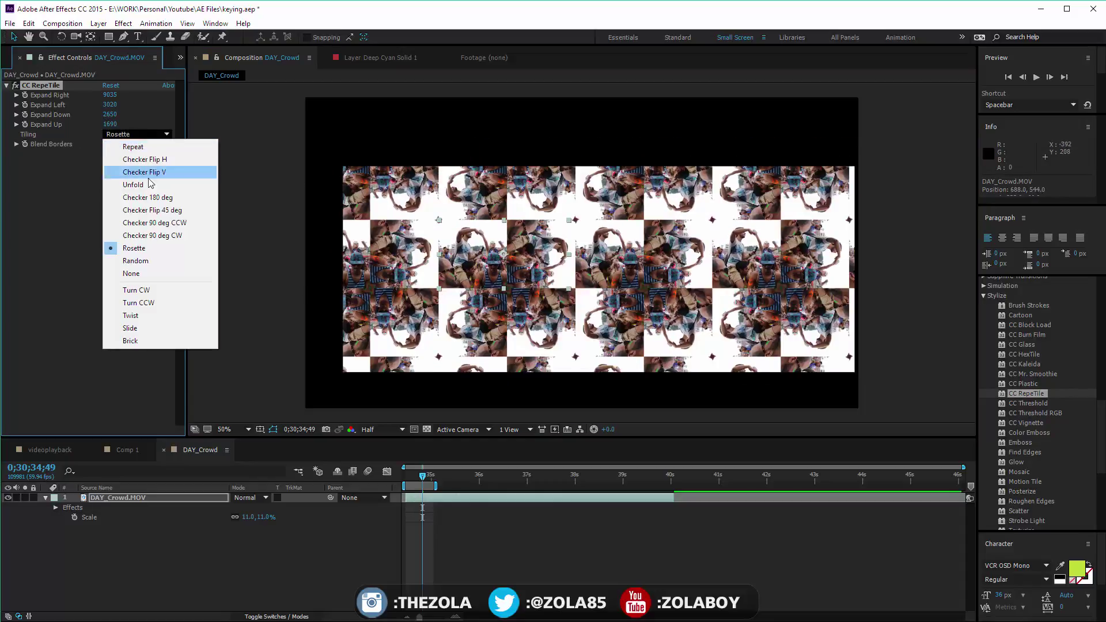
left_click(48, 211)
mouse_move(107, 145)
left_mouse_down()
mouse_move(255, 144)
mouse_move(107, 149)
left_mouse_up()
- Try the Twist tiling and remove CC RepeTile from the DAY_Crowd.MOV layer
left_click(136, 135)
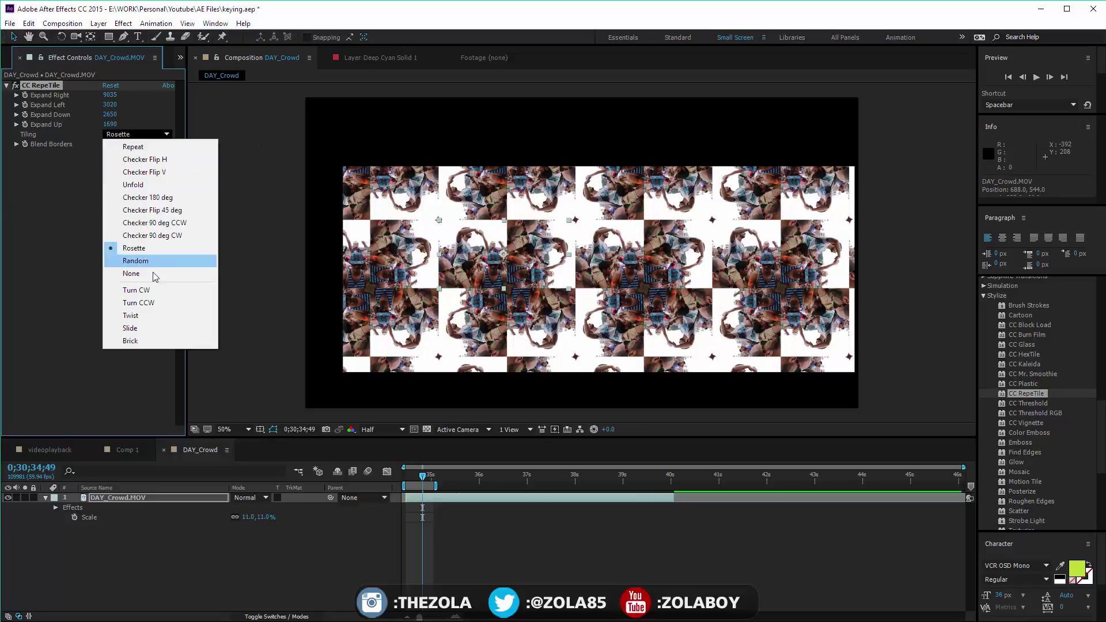
left_click(174, 316)
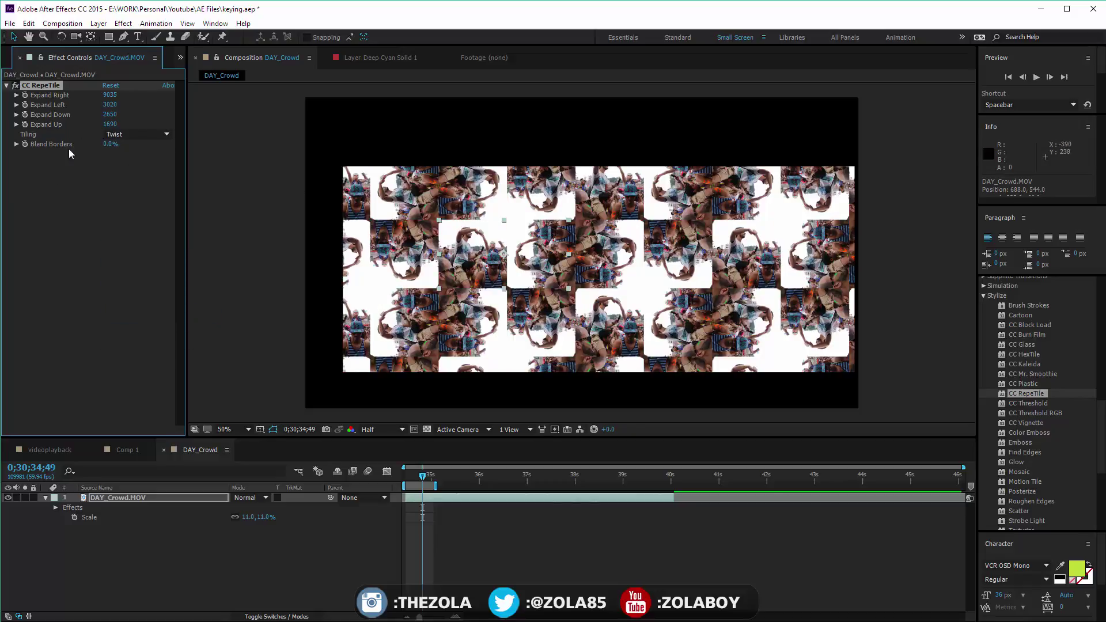
key("Delete")
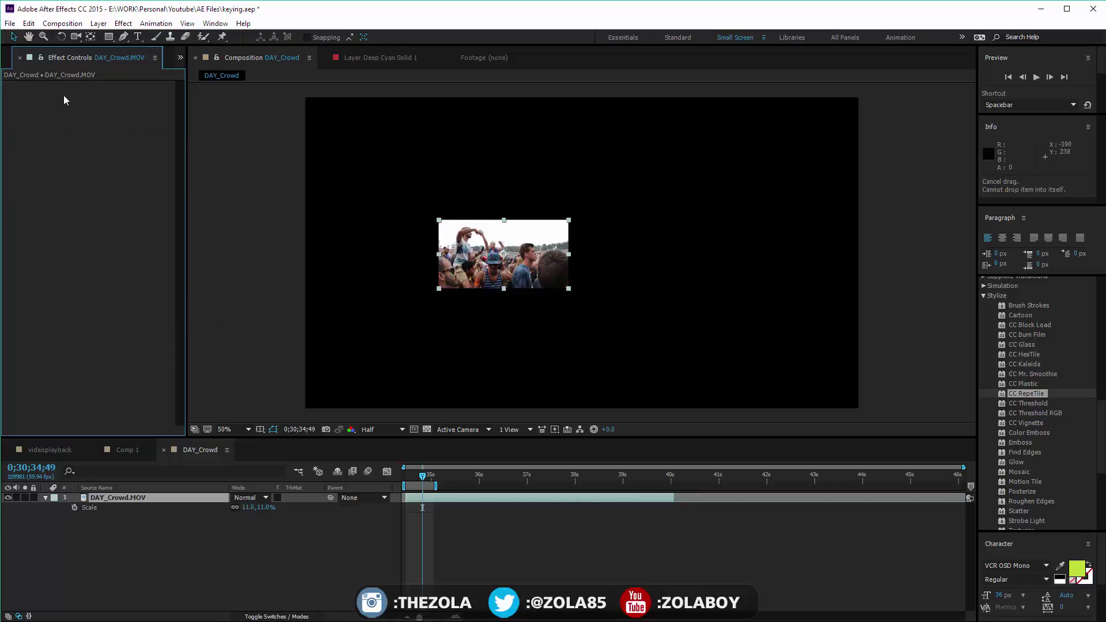
- Enlarge the DAY_Crowd.MOV layer to 50% scale, centered and fitted to the composition height
left_click_drag(545, 262, 613, 268)
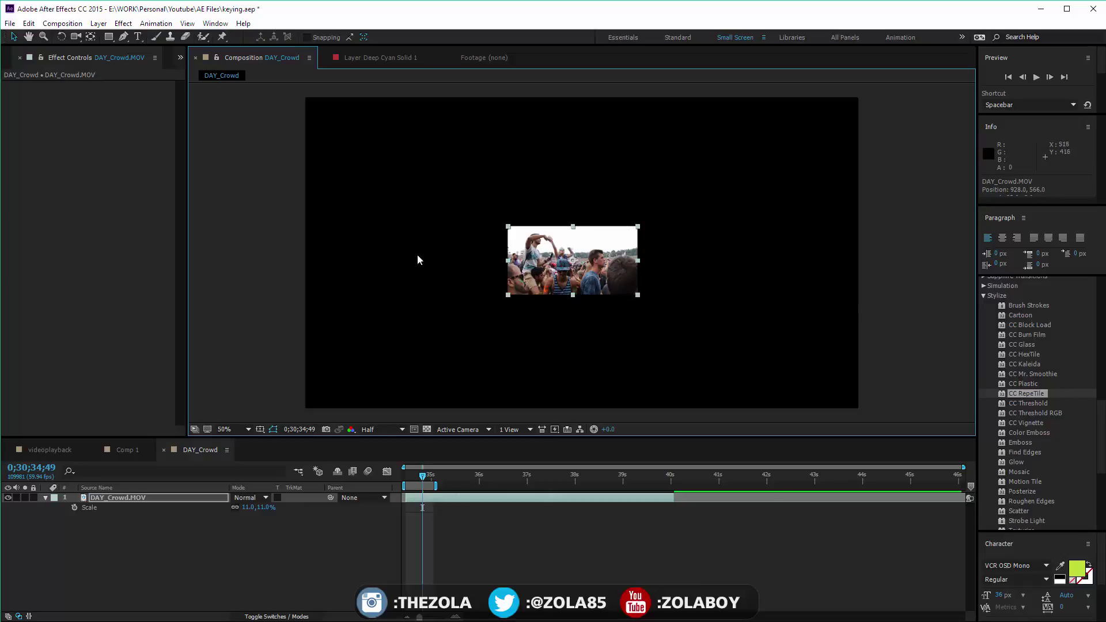
left_click_drag(258, 507, 282, 507)
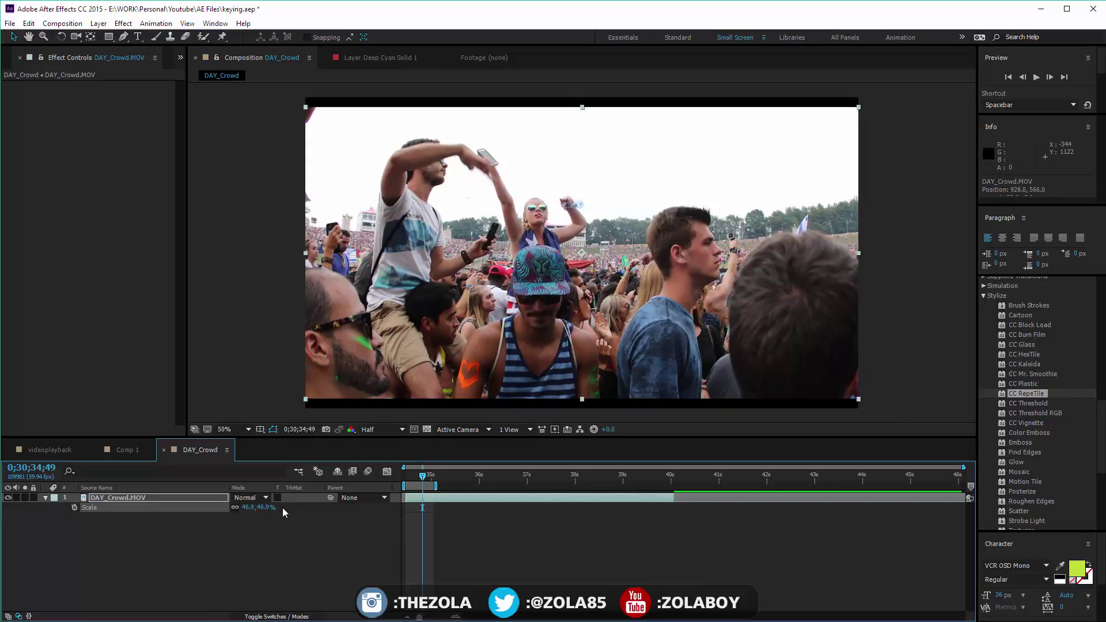
key("ctrl+alt+shift+g")
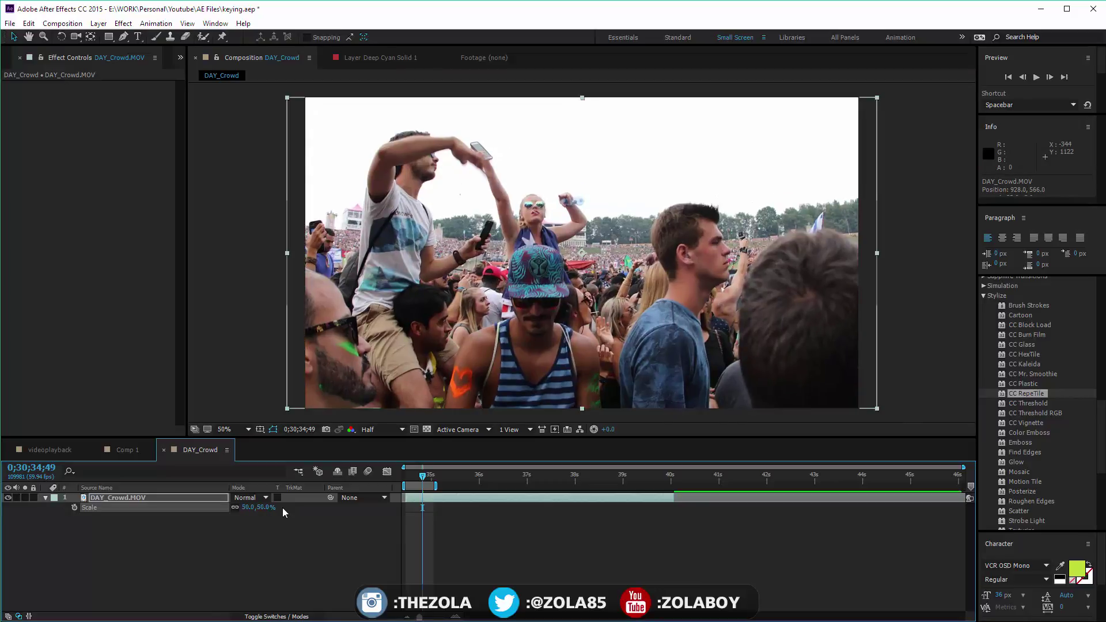
- Apply CC Threshold to the DAY_Crowd.MOV layer, set its channel to RGB and play back the result
left_click(410, 566)
left_click(168, 500)
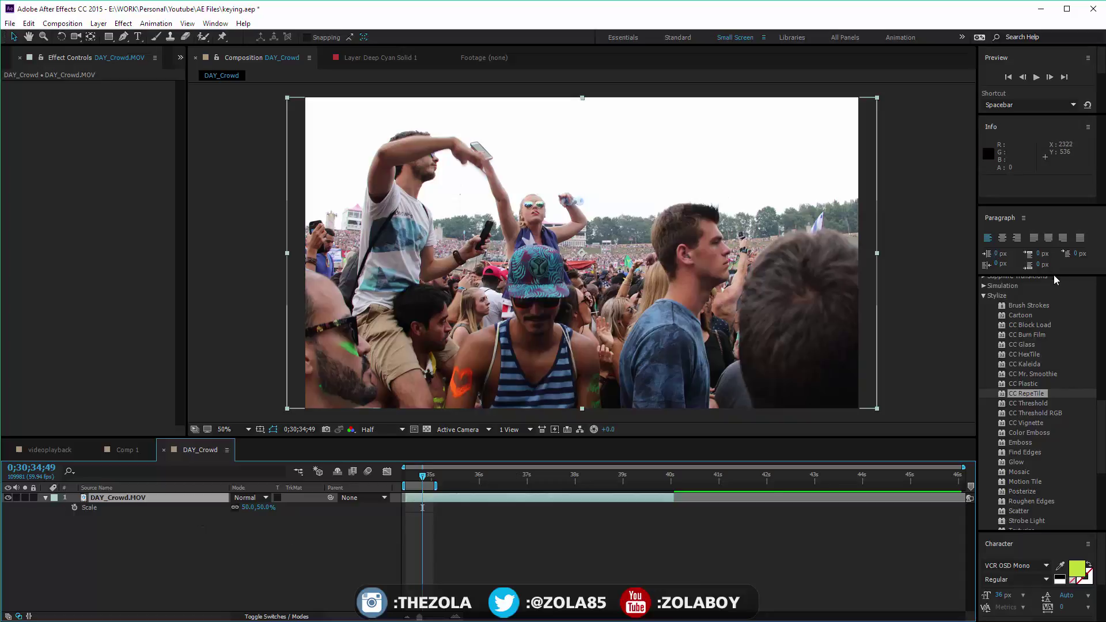
left_click_drag(1034, 404, 108, 505)
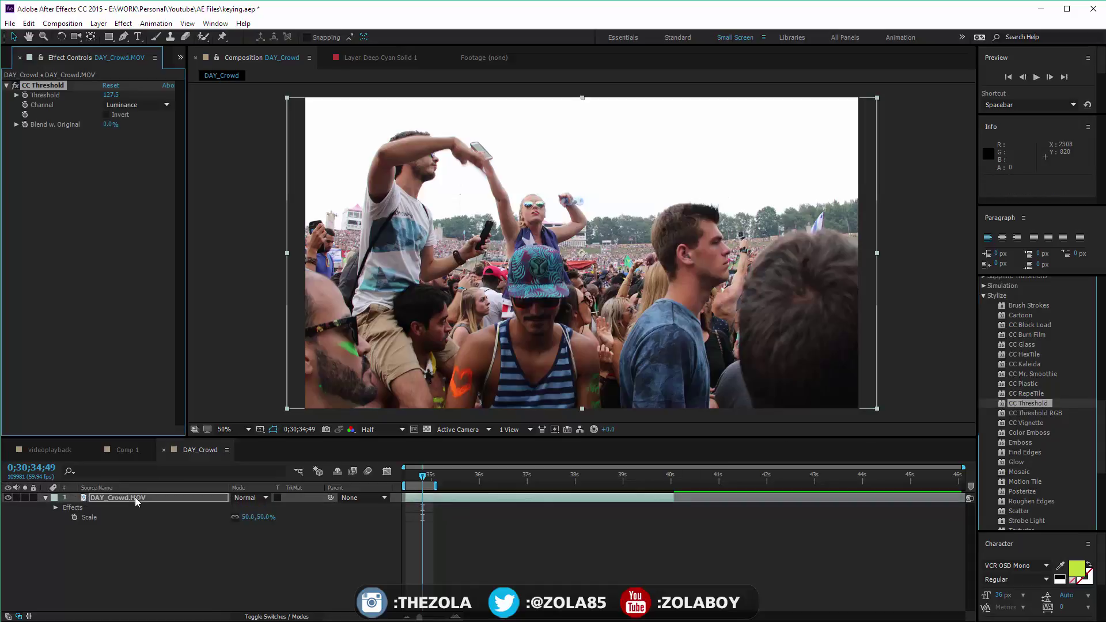
left_click(137, 104)
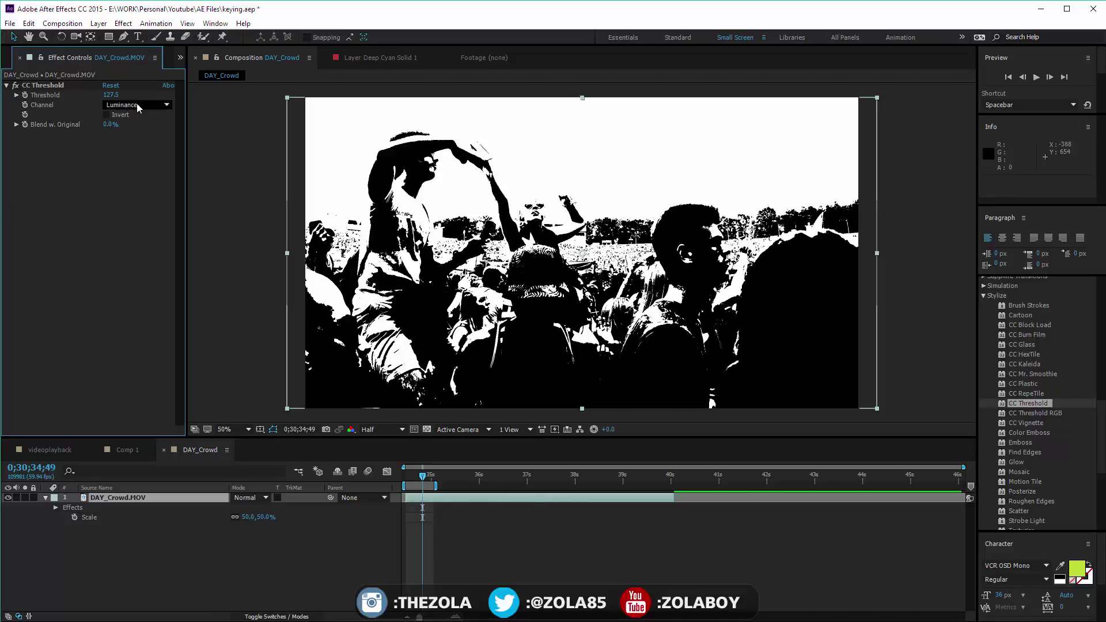
left_click(129, 129)
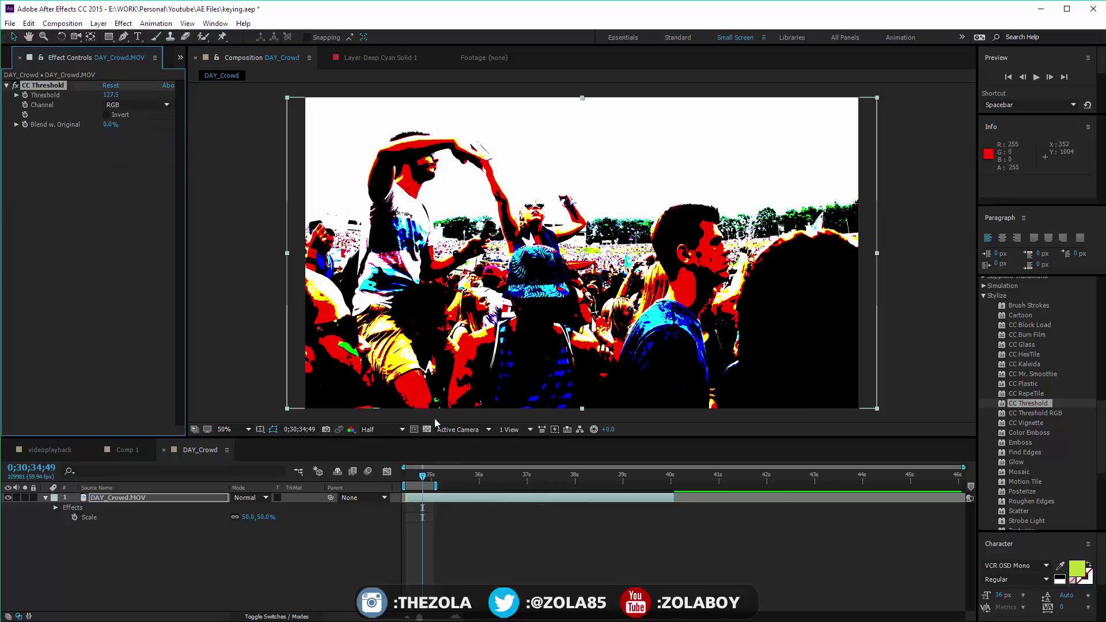
left_click(431, 477)
key("space")
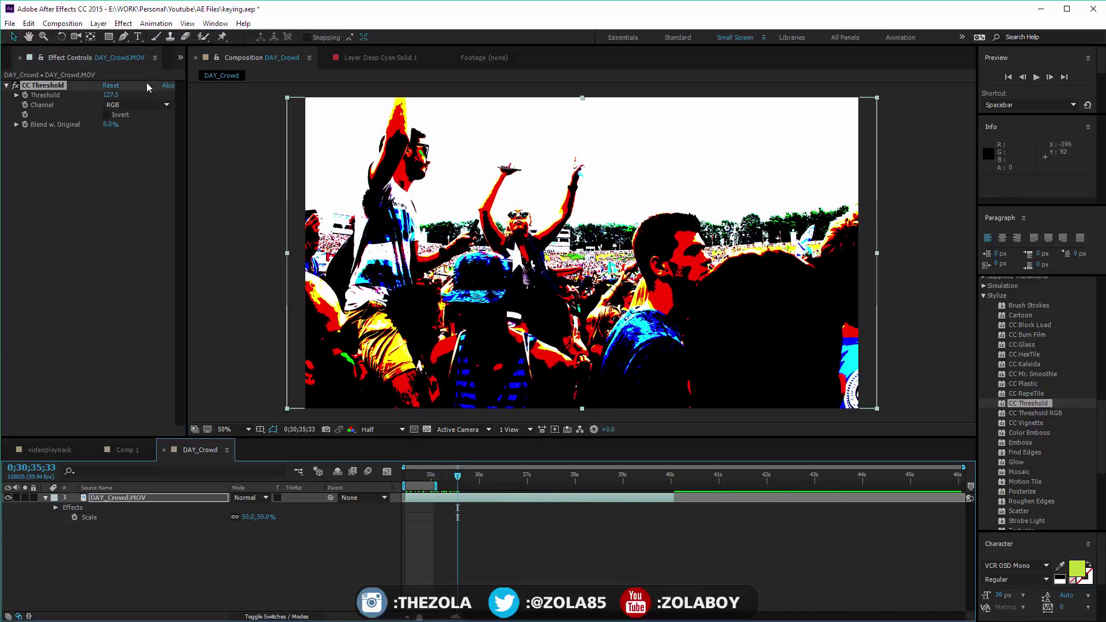
- Set the CC Threshold value to 84.1 and Blend w. Original to 57%, and try out the inverted look
mouse_move(105, 95)
left_mouse_down()
mouse_move(139, 85)
mouse_move(116, 103)
left_mouse_up()
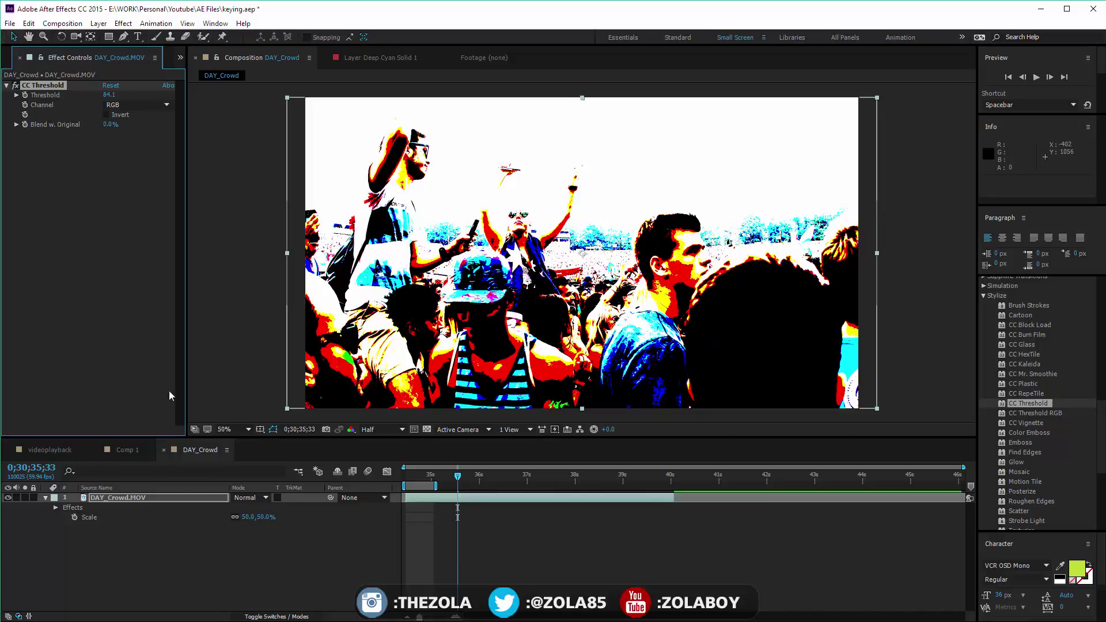
left_click_drag(110, 124, 150, 133)
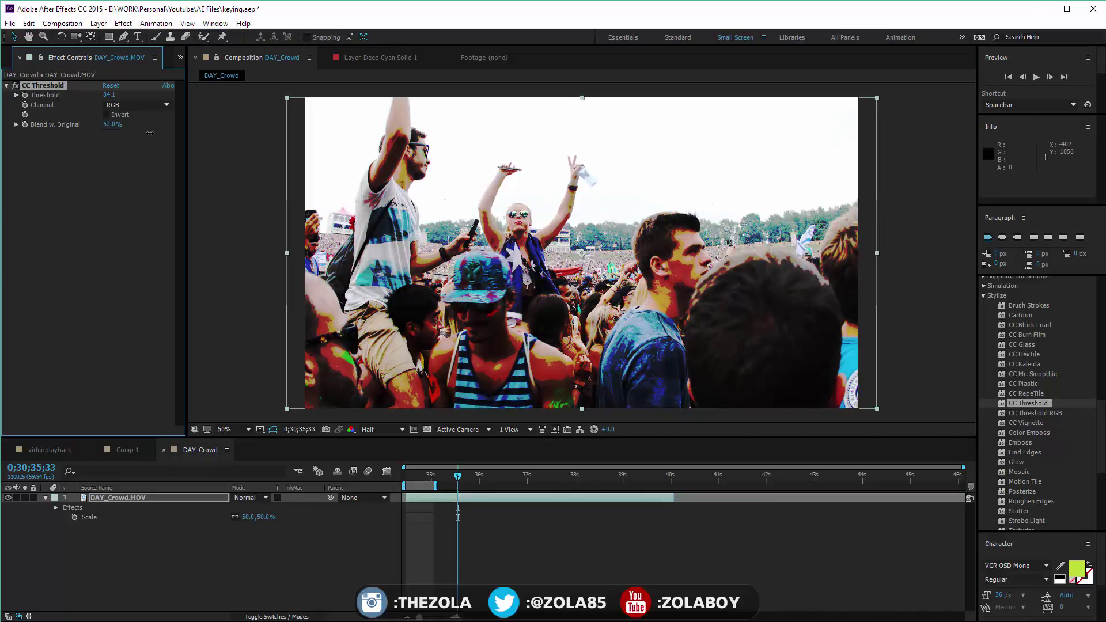
left_click(106, 116)
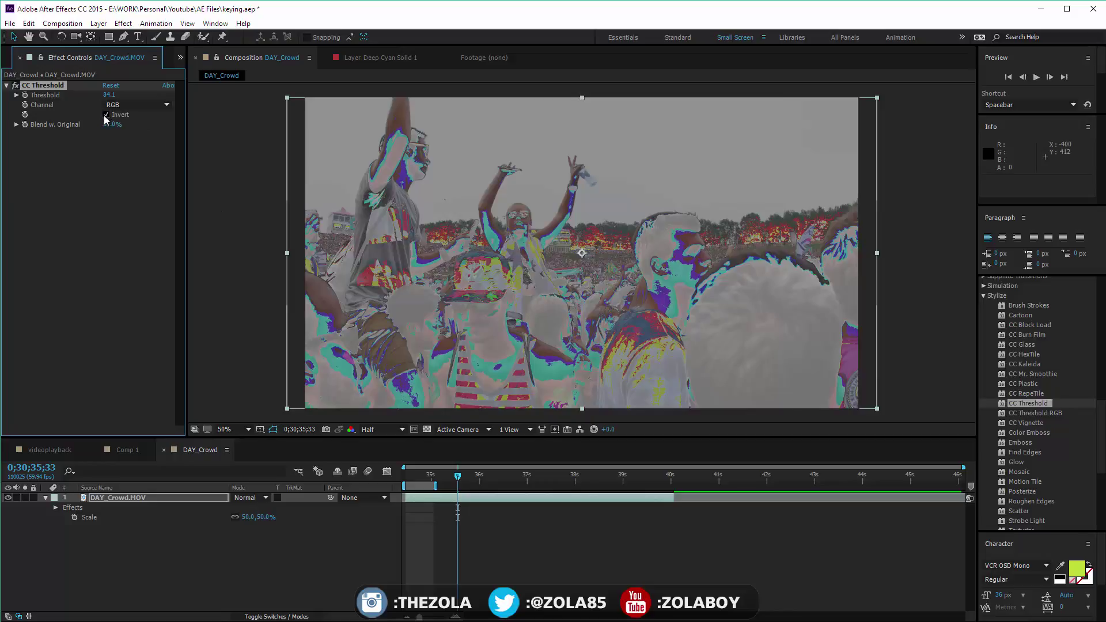
left_click(106, 115)
mouse_move(109, 95)
left_mouse_down()
mouse_move(126, 95)
mouse_move(87, 101)
mouse_move(125, 95)
mouse_move(93, 98)
mouse_move(103, 100)
left_mouse_up()
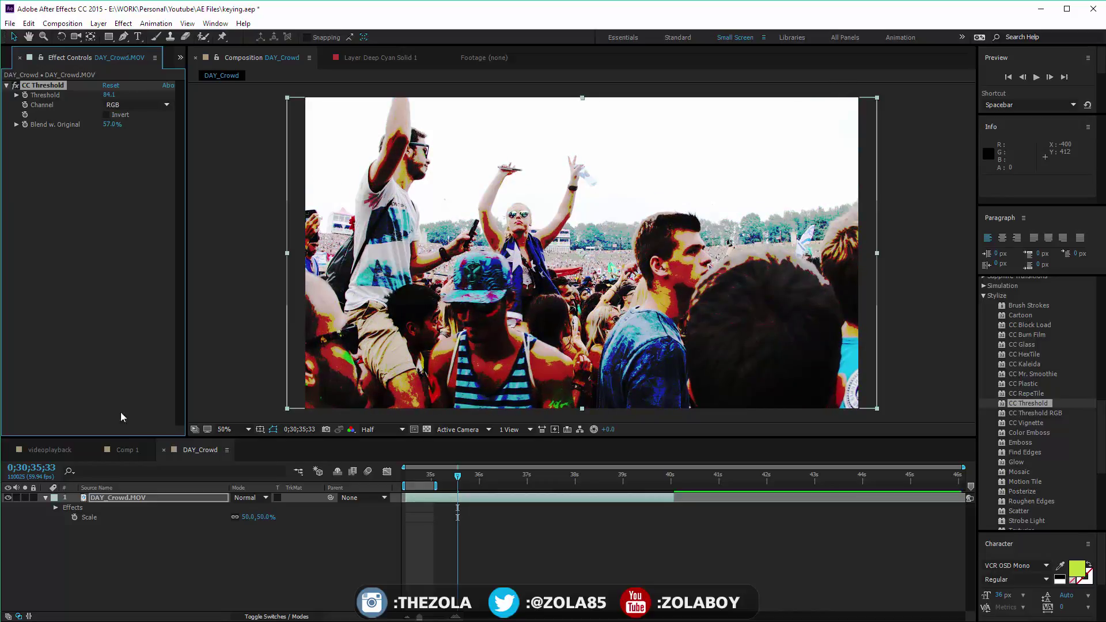
- Set the CC Threshold channel to Luminance and Blend w. Original to 0%, previewing the footage up to 0;30;38;04
left_click(135, 105)
left_click(129, 114)
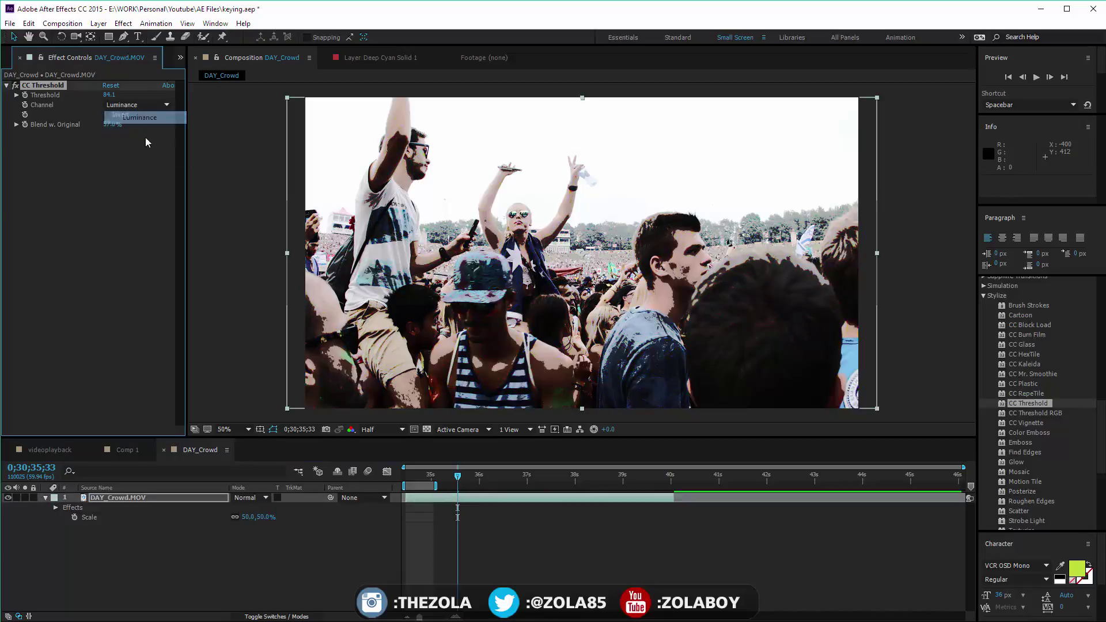
key("space")
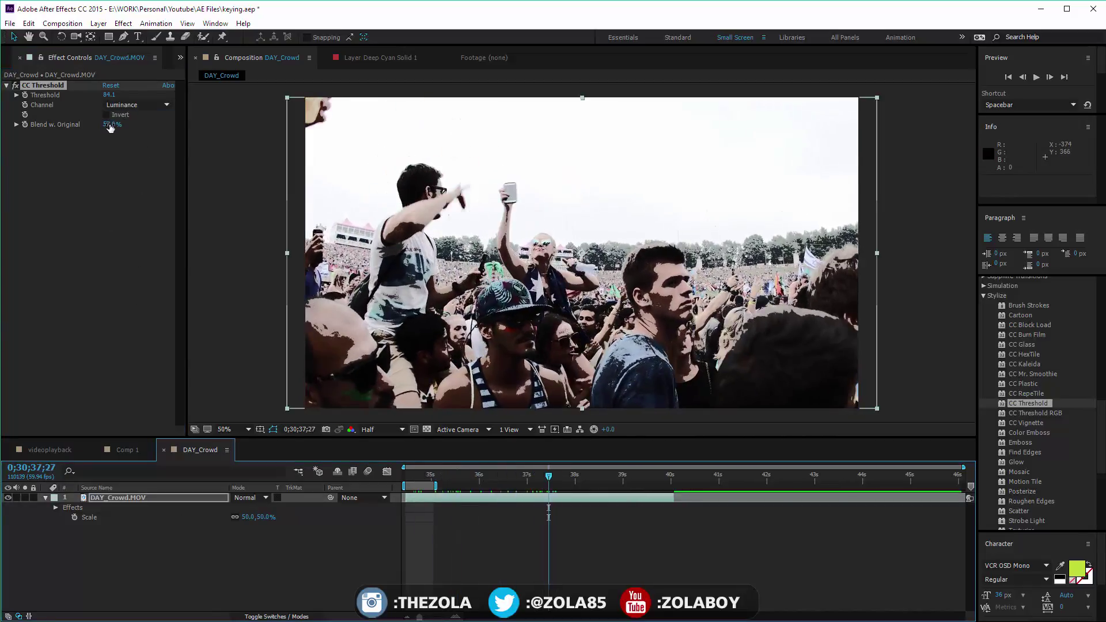
left_click_drag(110, 127, 88, 134)
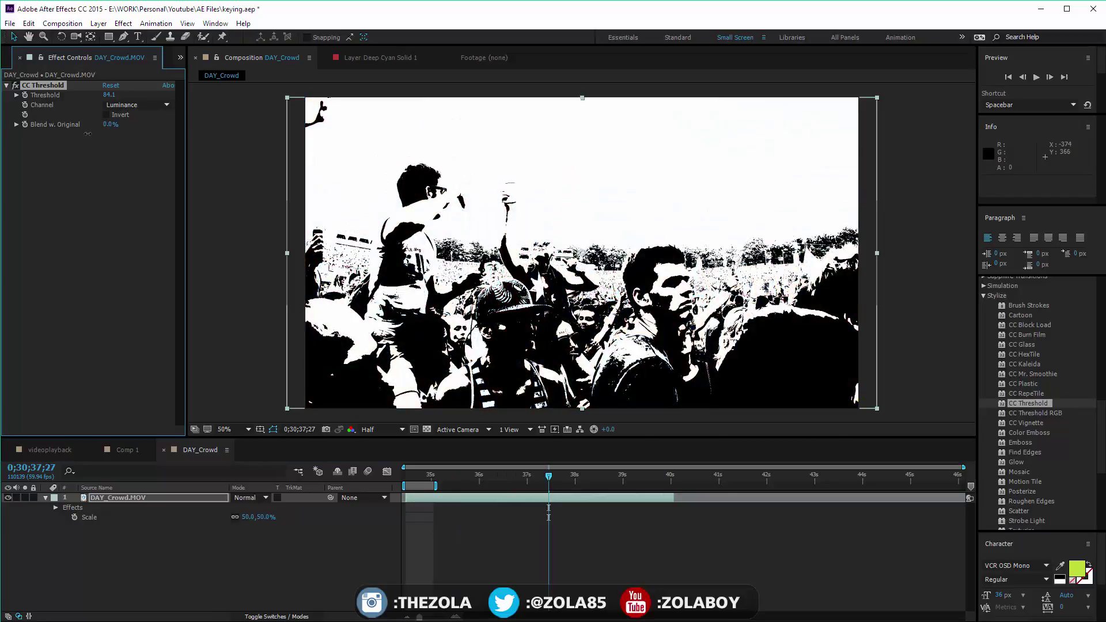
left_click_drag(447, 474, 578, 471)
left_click(276, 537)
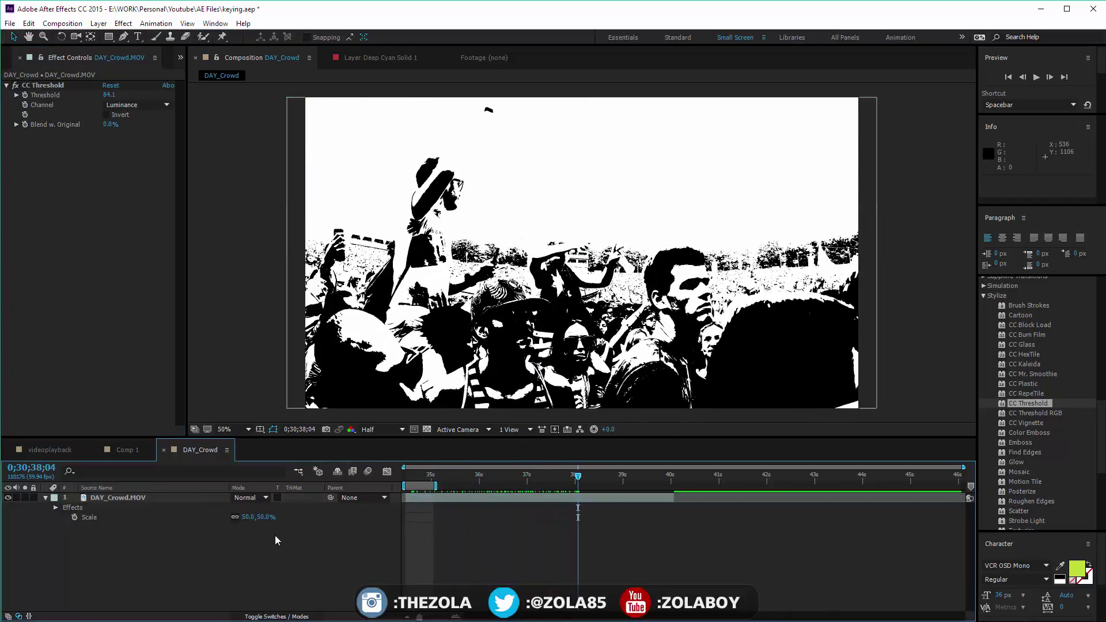
- Try a duplicate of the DAY_Crowd.MOV layer without CC Threshold, and delete that duplicate
left_click(138, 496)
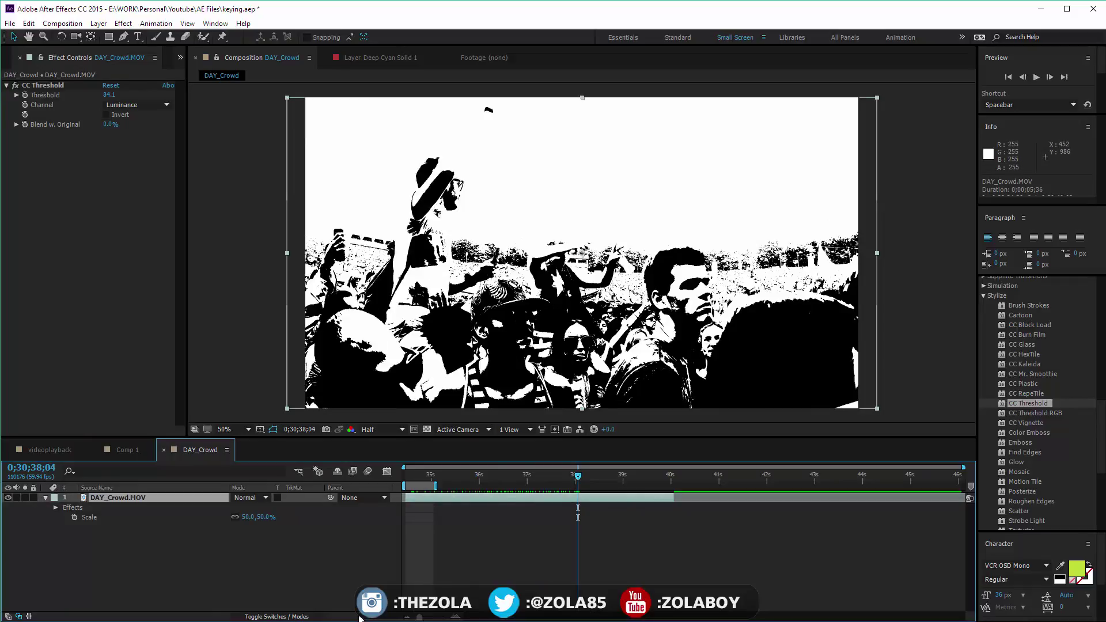
key("ctrl+d")
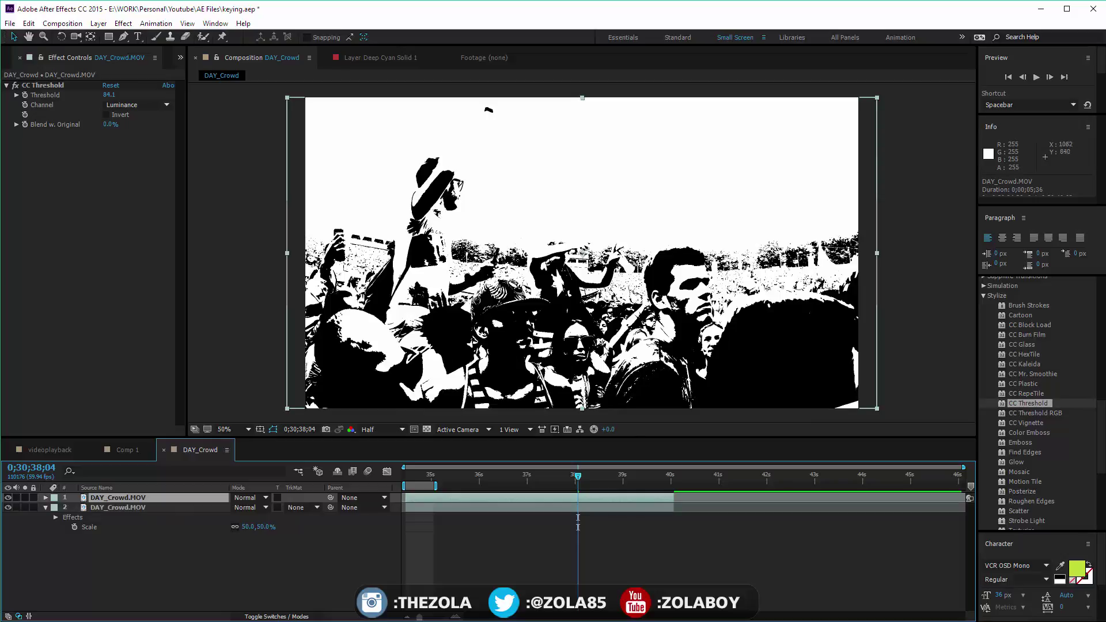
scroll(1101, 429, "down", 1)
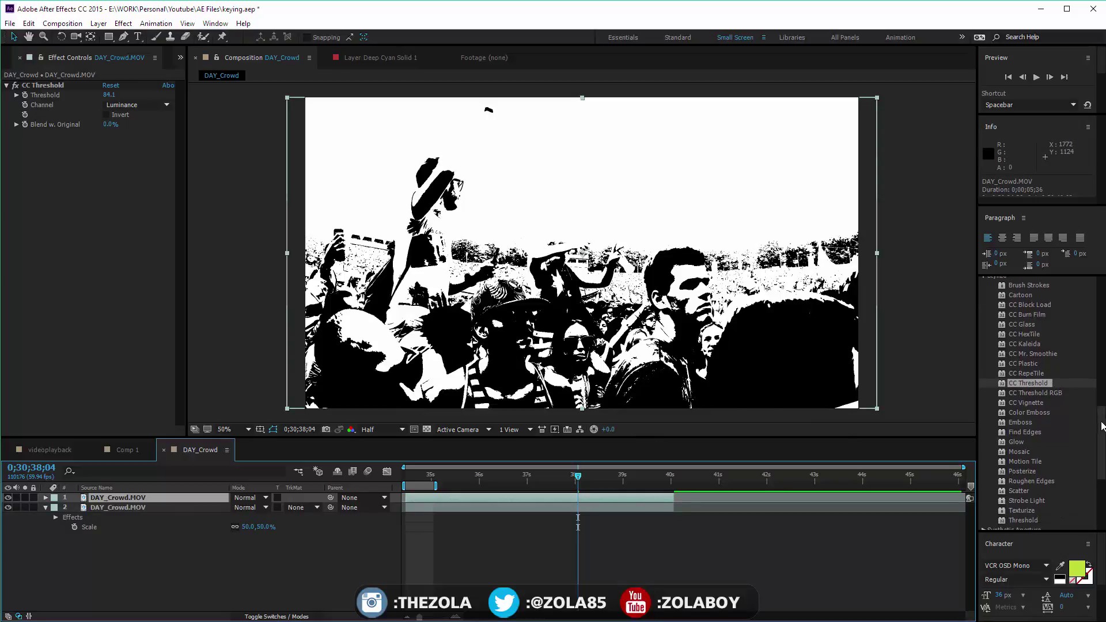
scroll(1101, 426, "up", 4)
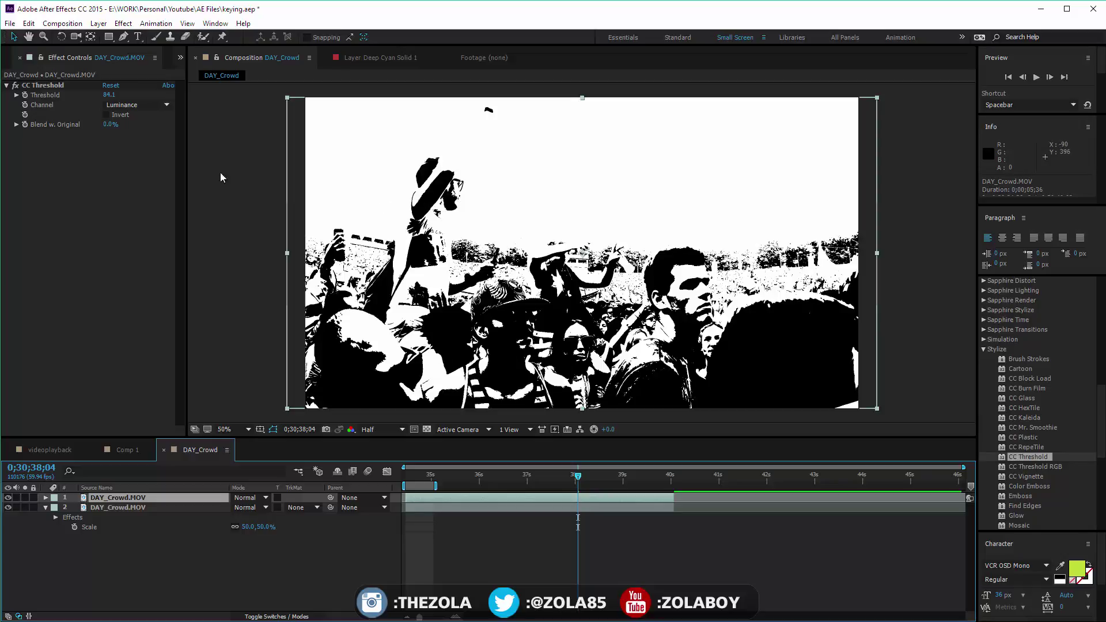
left_click(35, 85)
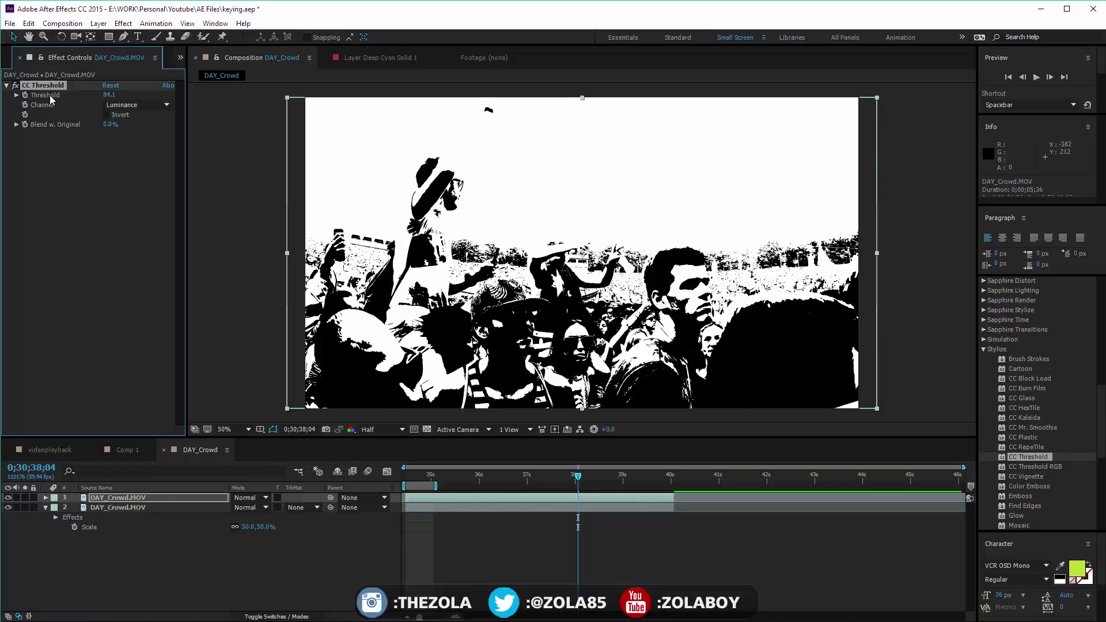
key("Delete")
left_click(119, 511)
left_click(142, 496)
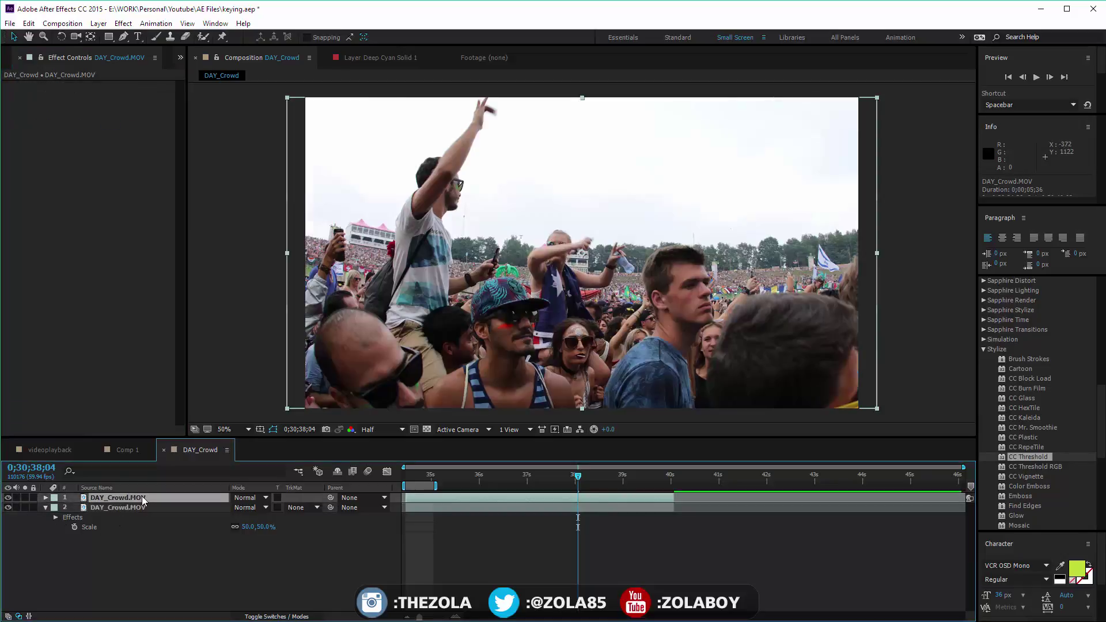
key("Delete")
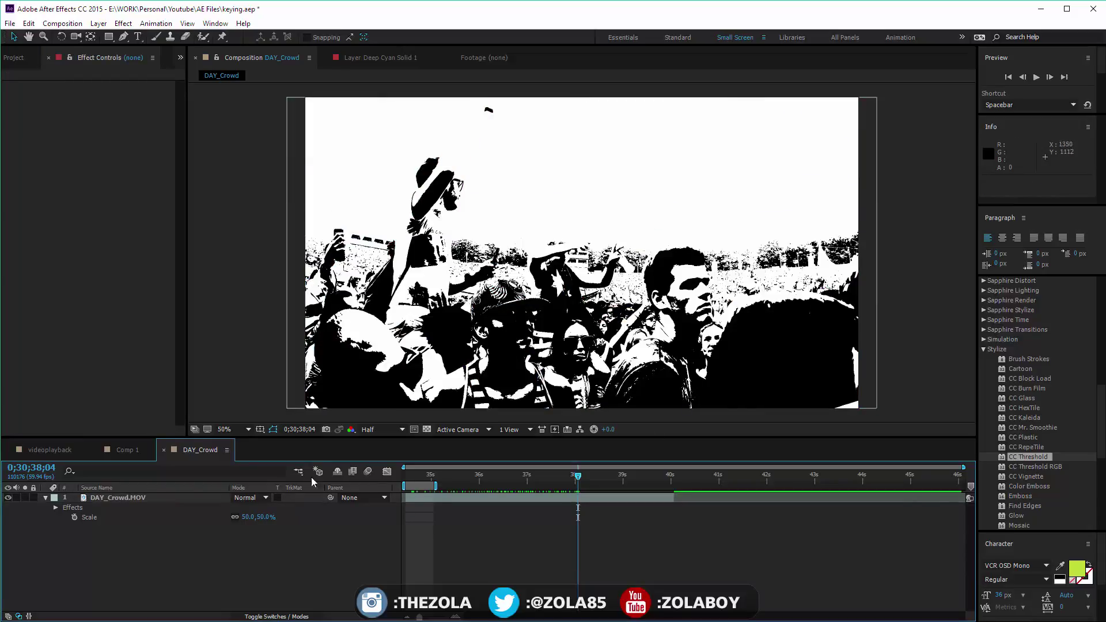
- Replace CC Threshold on the DAY_Crowd.MOV layer with CC Vignette and set its Amount to -830
left_click(122, 499)
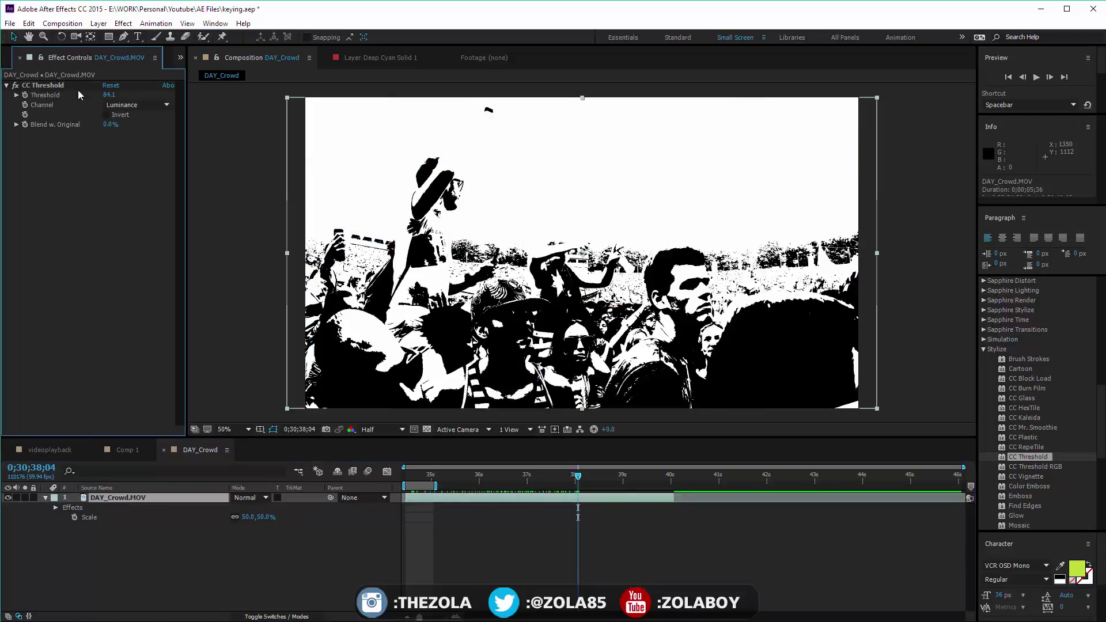
left_click(78, 88)
key("Delete")
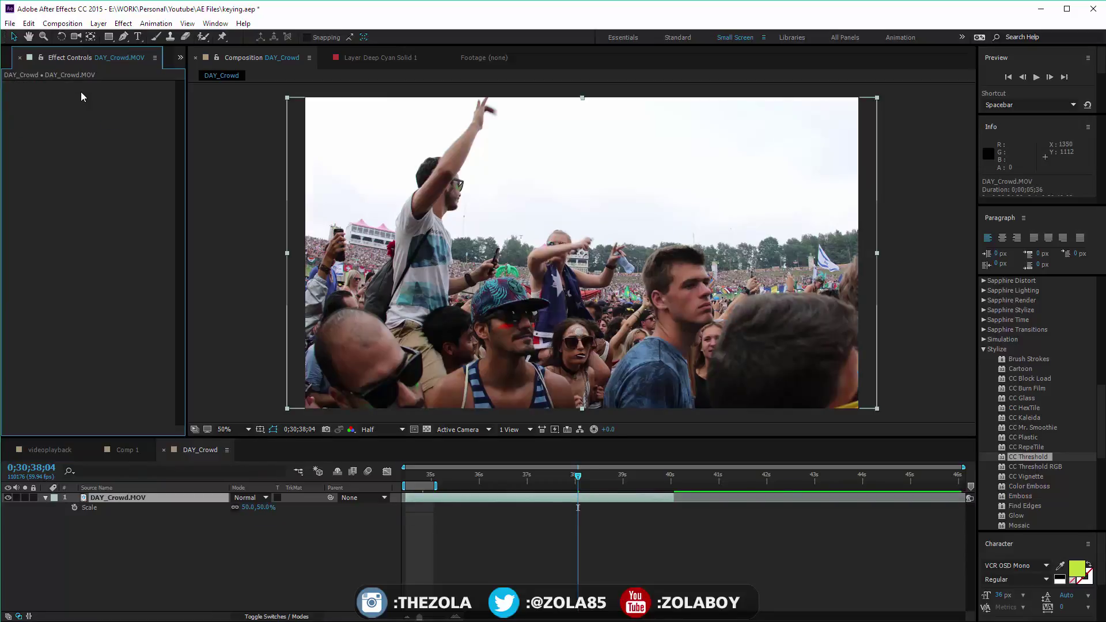
double_click(1028, 476)
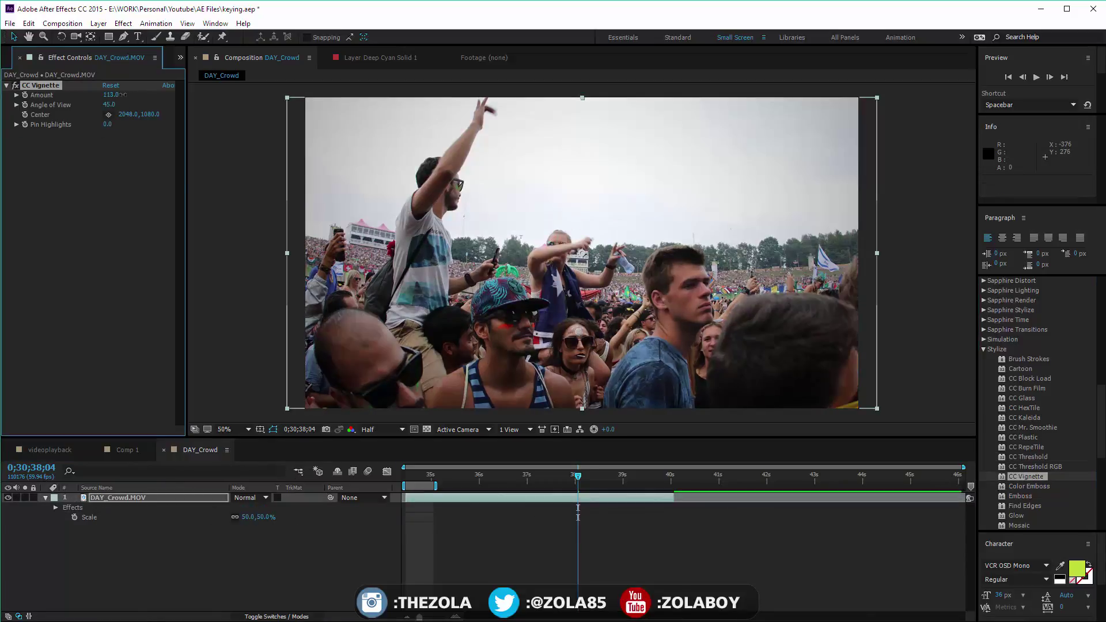
mouse_move(123, 95)
left_mouse_down()
mouse_move(207, 95)
mouse_move(117, 97)
left_mouse_up()
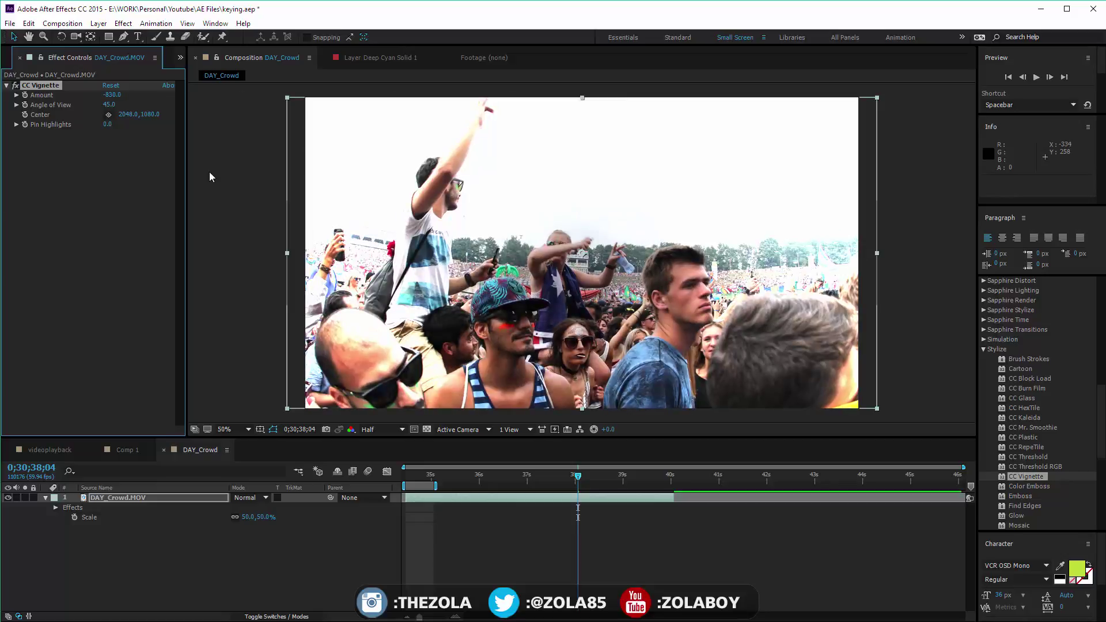
key("ctrl+y")
left_click(493, 307)
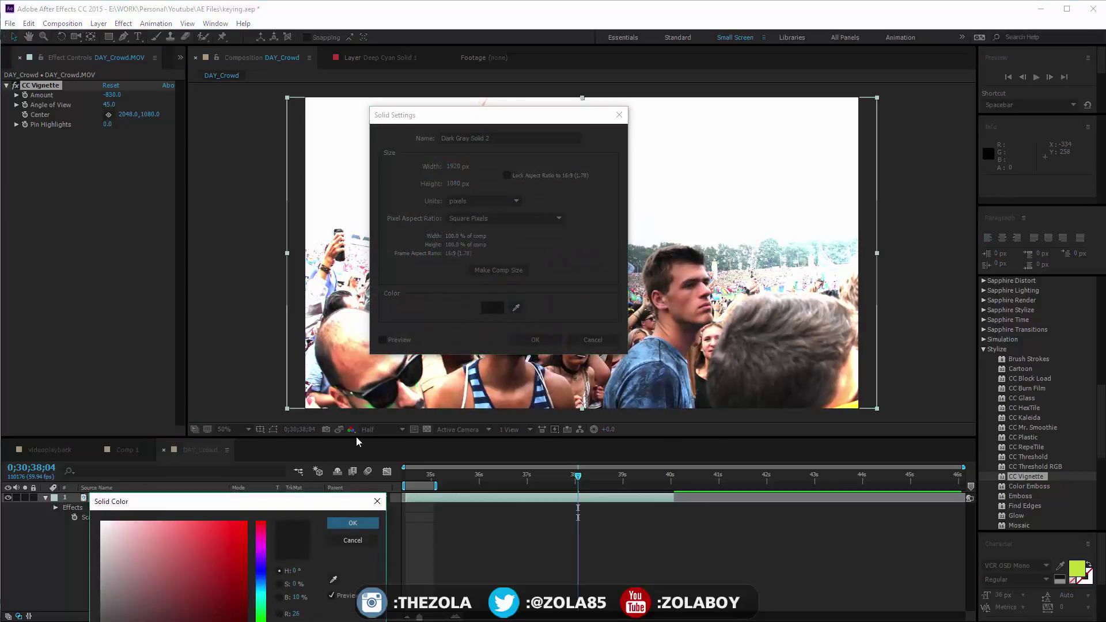
left_click(167, 621)
left_click(353, 539)
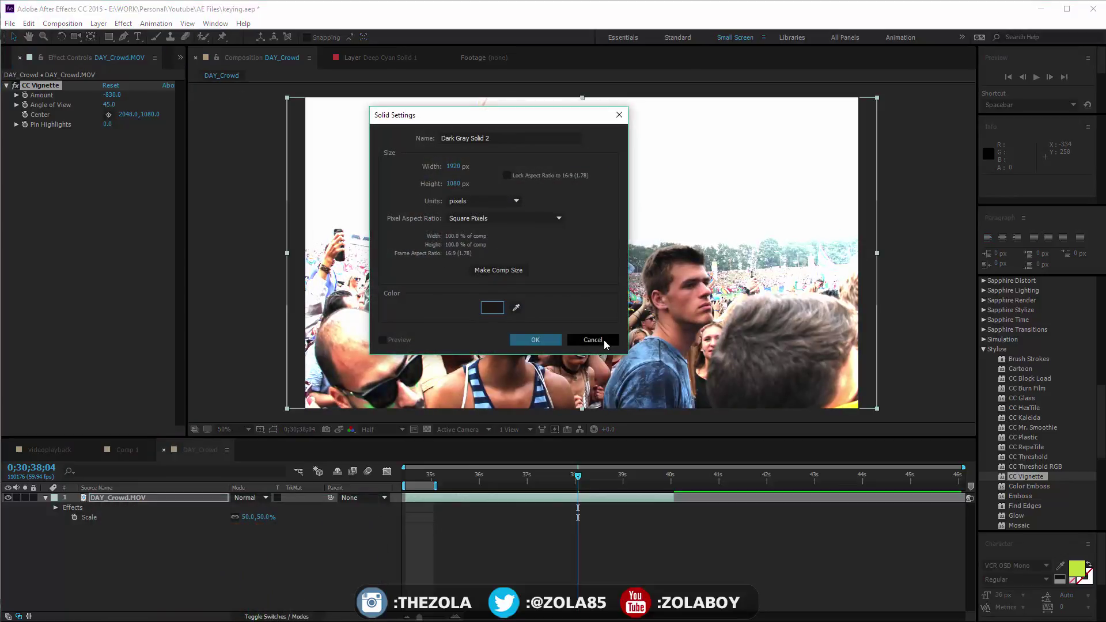
left_click(599, 340)
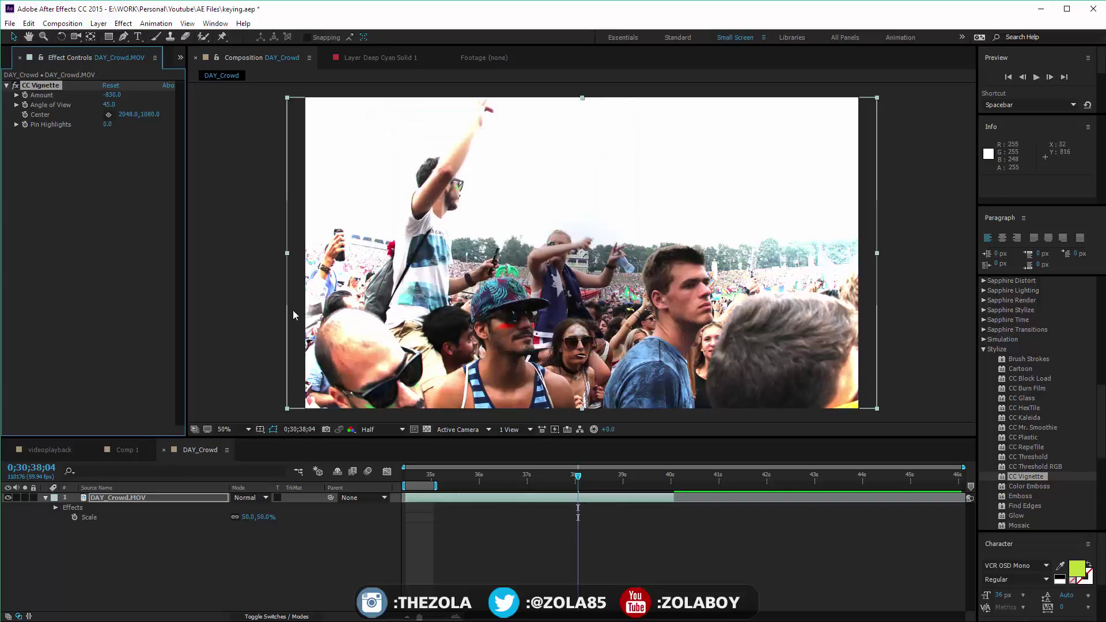
- Set the CC Vignette Amount to 212 and its Angle of View to 37.1
left_click_drag(133, 91, 649, 93)
left_click_drag(111, 104, 281, 188)
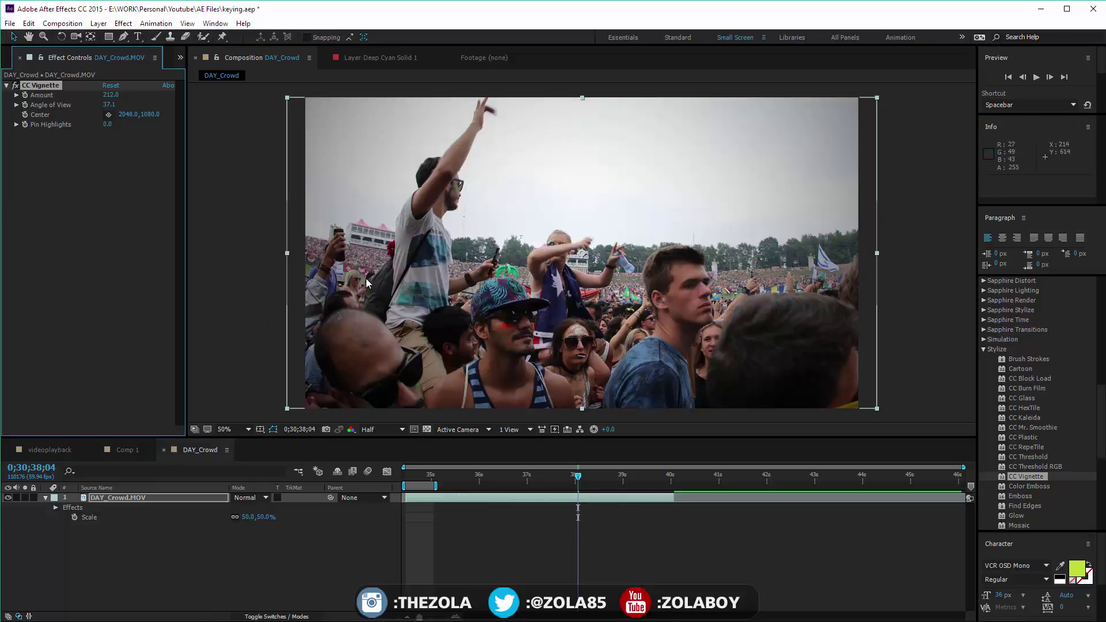
left_click_drag(1101, 410, 1101, 453)
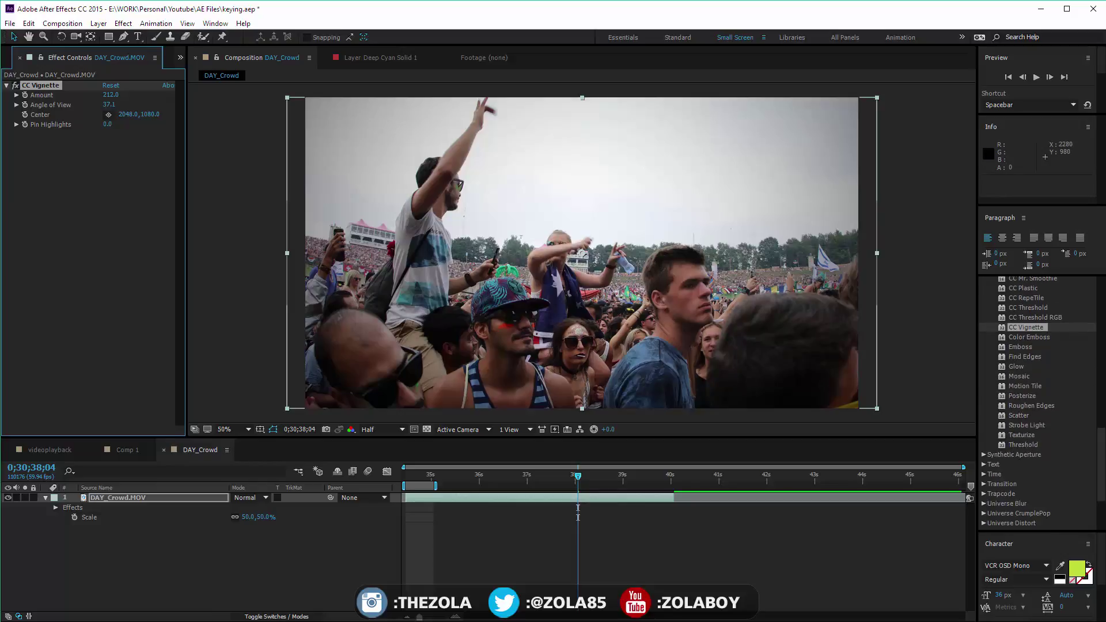
scroll(1100, 438, "up", 2)
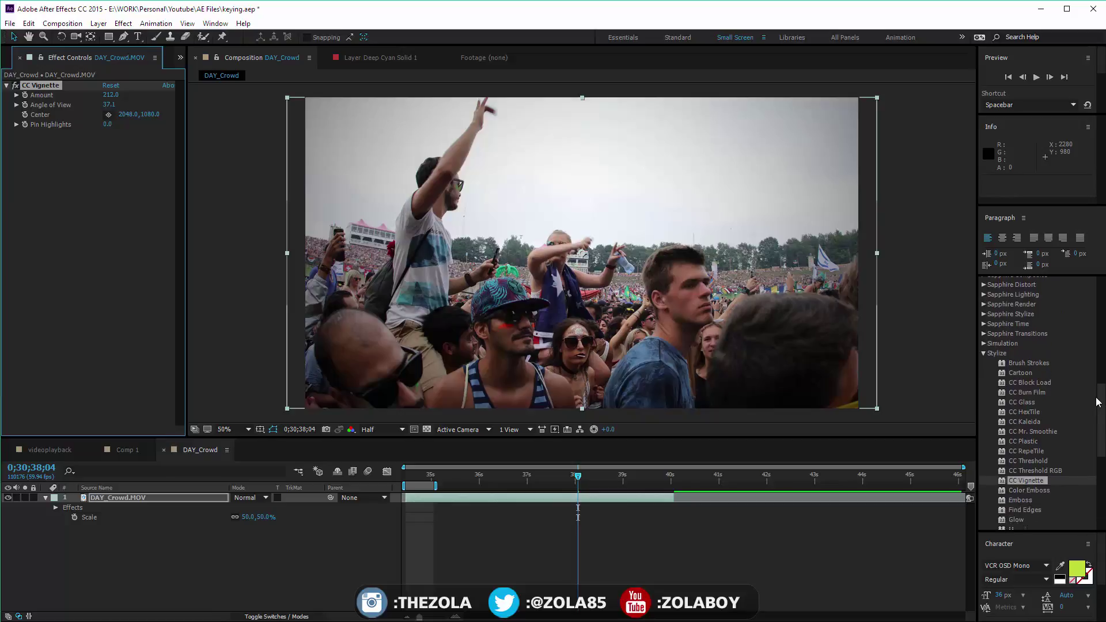